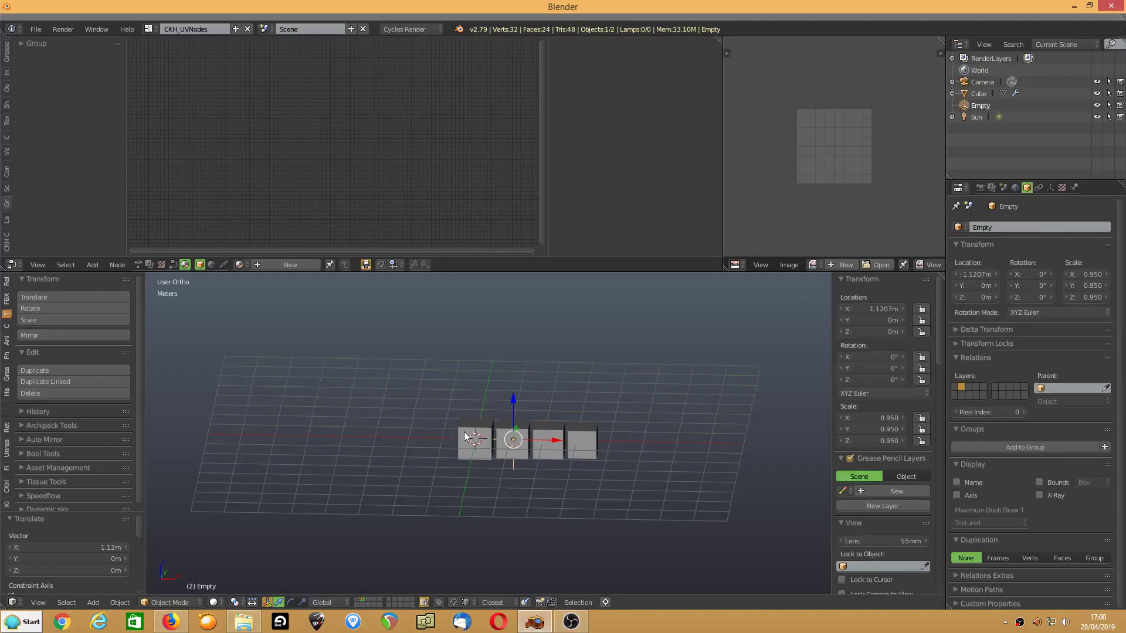
# Delete the cubes from the scene.
pyautogui.rightClick(466, 437)
pyautogui.press('x')
pyautogui.click(408, 402)
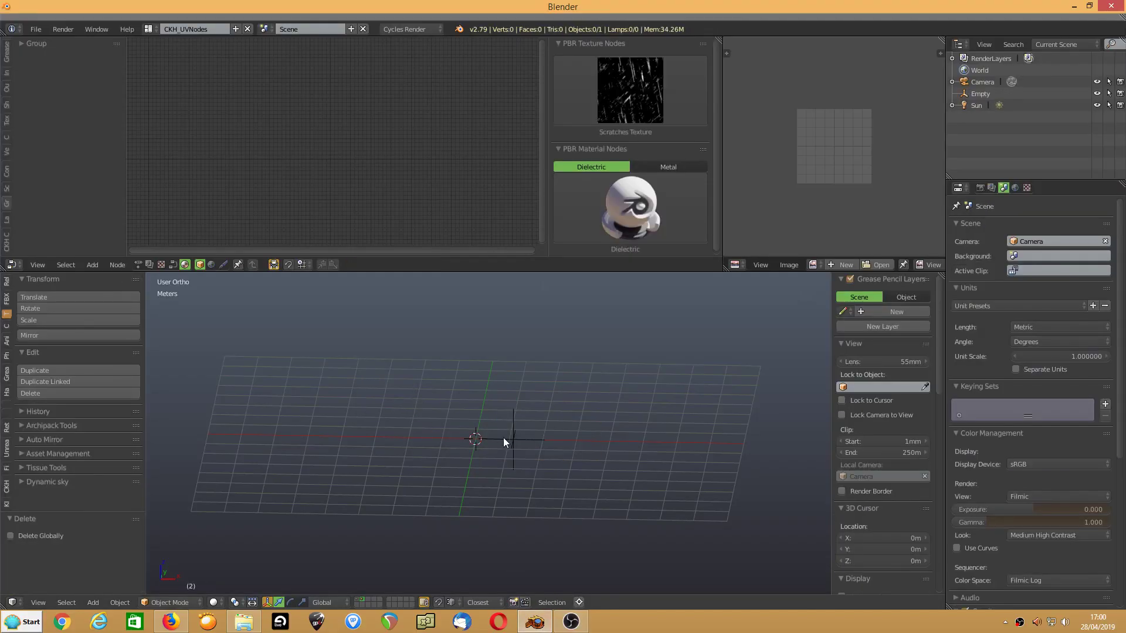
# Delete the Empty, then switch to the CKH_SinglePane layout with a flatter view.
pyautogui.rightClick(509, 439)
pyautogui.press('x')
pyautogui.click(509, 439)
pyautogui.hotkey('ctrl', 'Right')
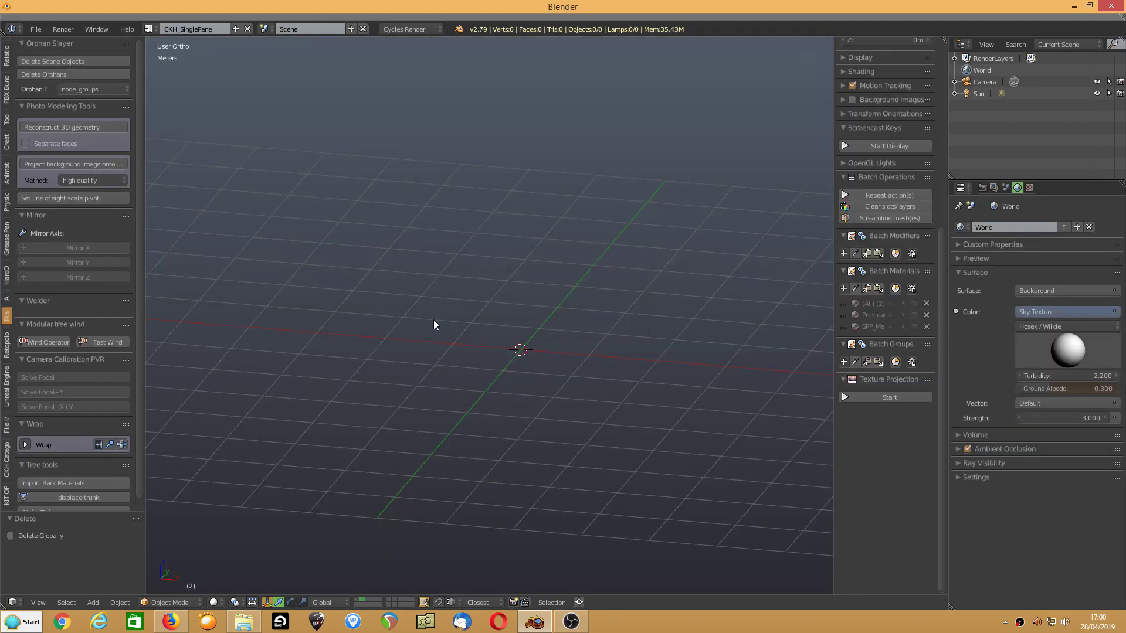
pyautogui.press('KP_2')
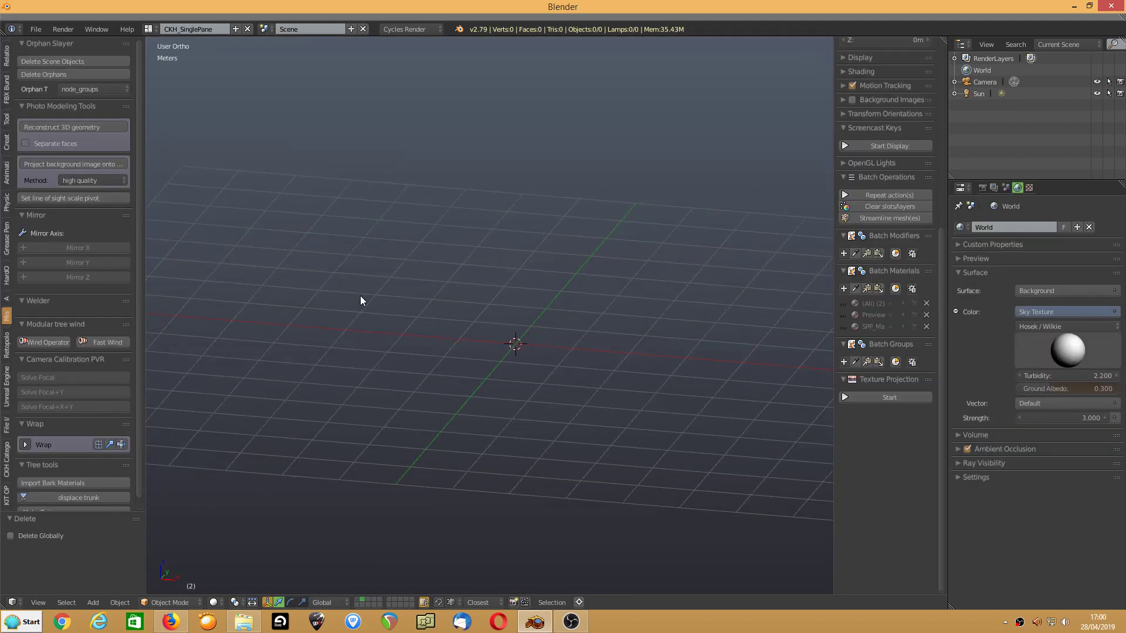
# Add a 1 m cube at the origin from the add pie menu and orbit around it.
pyautogui.hotkey('shift', 'a')
pyautogui.click(296, 374)
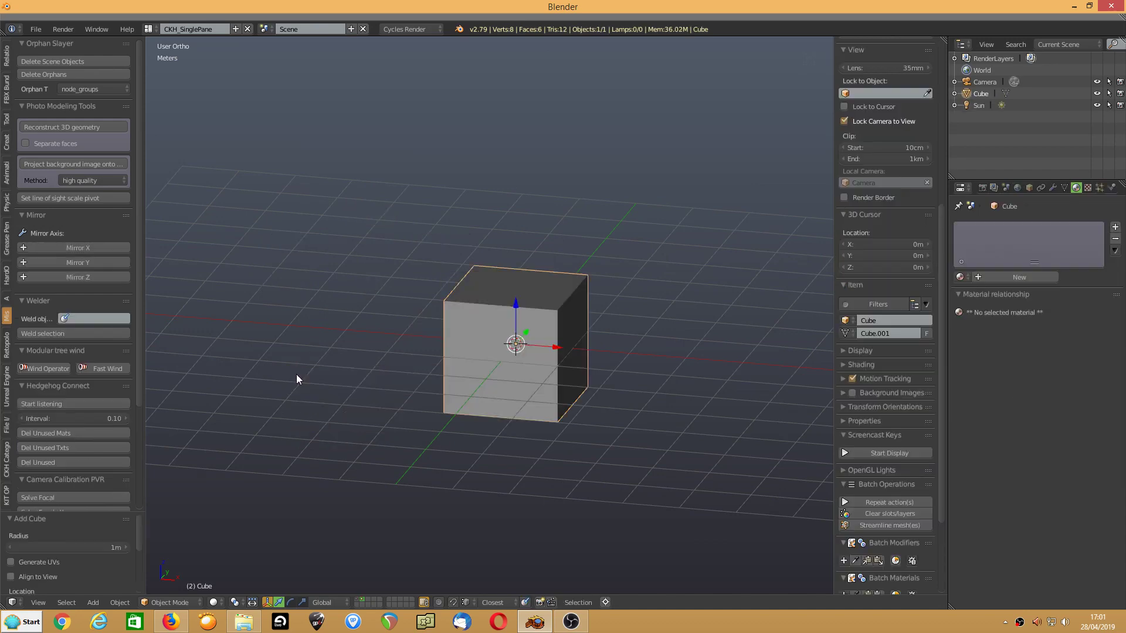
pyautogui.scroll(-4, 405, 351)
pyautogui.scroll(4, 431, 335)
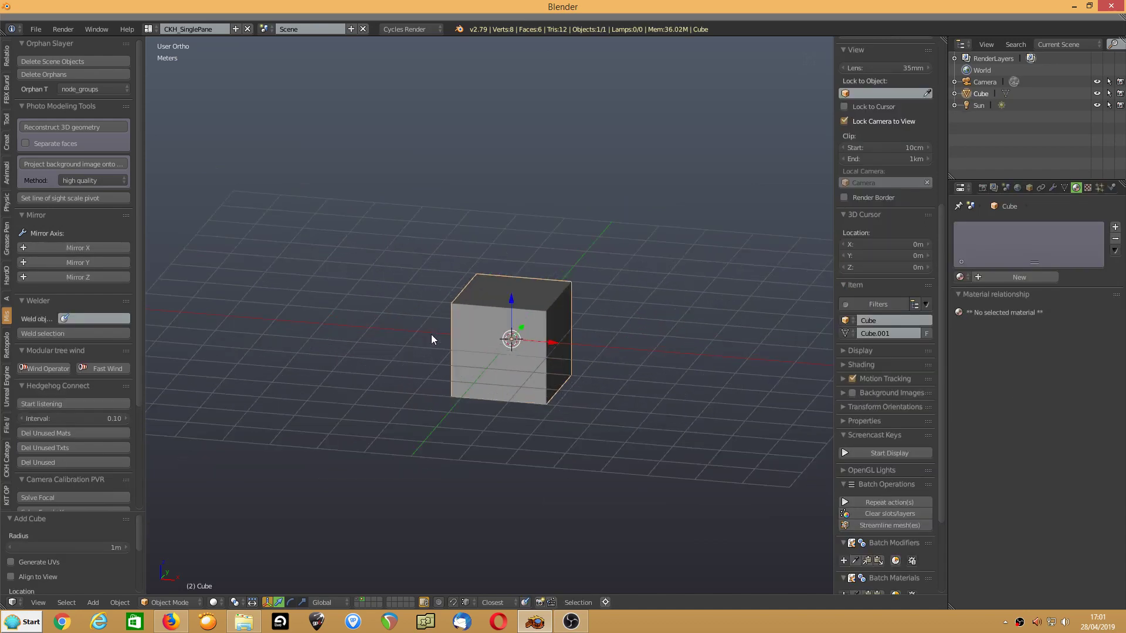
pyautogui.scroll(-1, 431, 334)
pyautogui.moveTo(372, 304)
pyautogui.mouseDown(button='middle')
pyautogui.moveTo(385, 351)
pyautogui.moveTo(530, 329)
pyautogui.moveTo(361, 287)
pyautogui.mouseUp(button='middle')
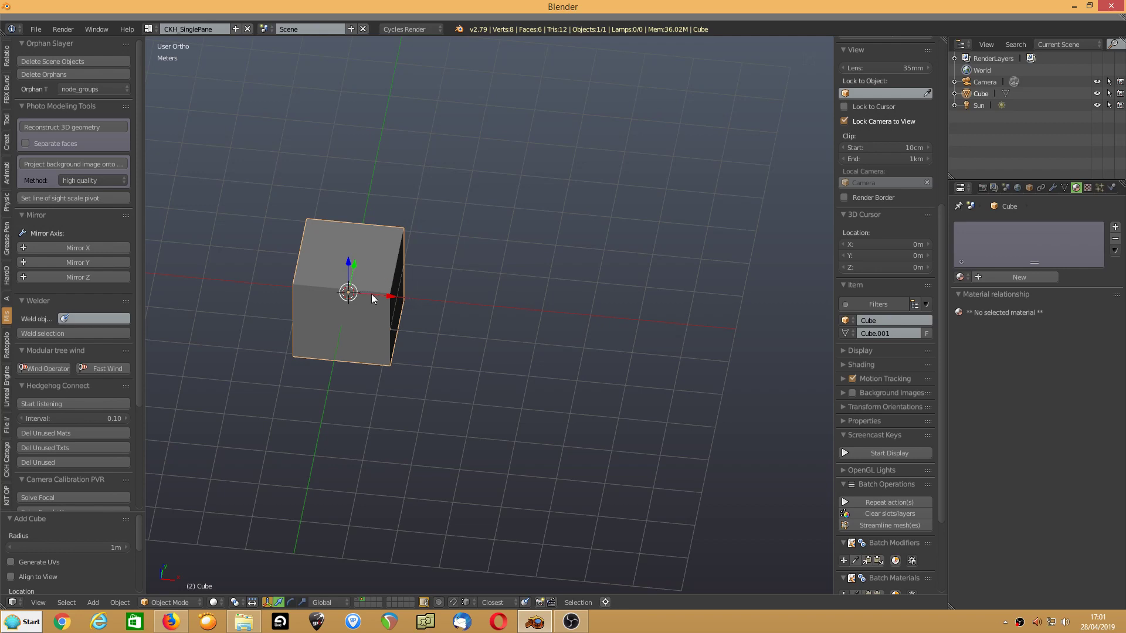
pyautogui.hotkey('shift', 'a')
# Add a Plain Axes Empty, enable its X-Ray display, and reselect the cube.
pyautogui.moveTo(320, 385)
pyautogui.click(418, 385)
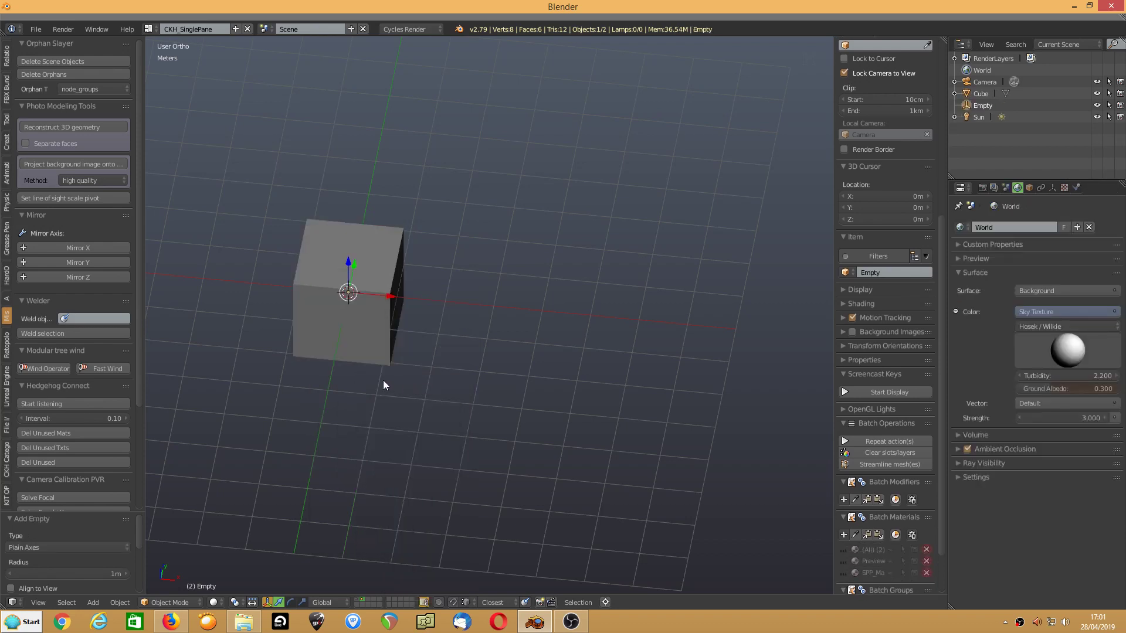
pyautogui.click(1029, 188)
pyautogui.click(1058, 496)
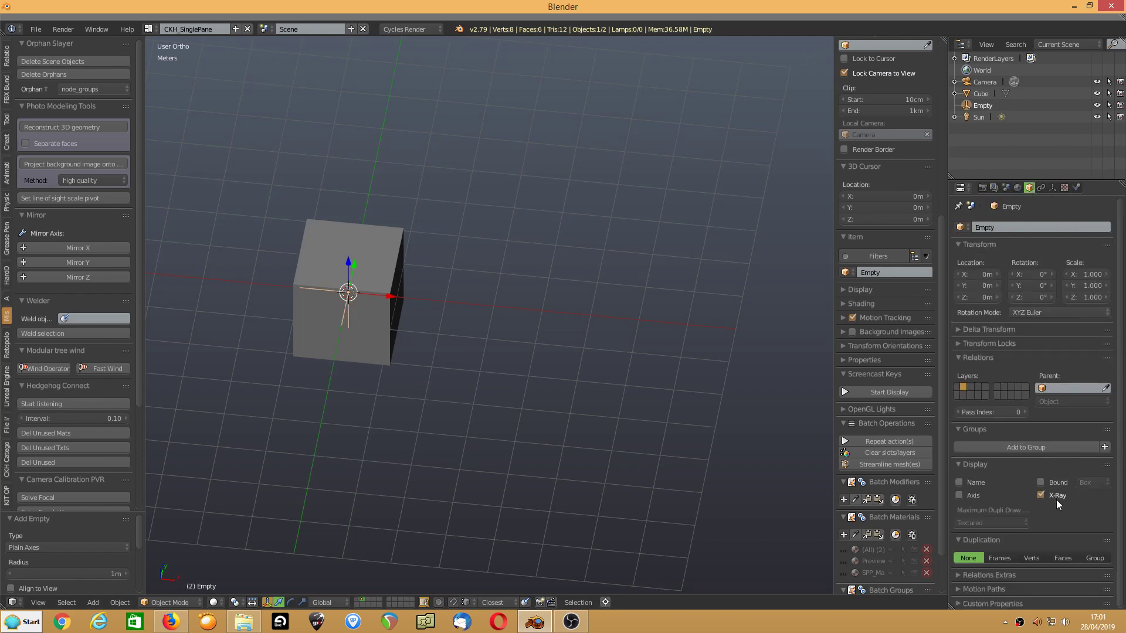
pyautogui.rightClick(393, 248)
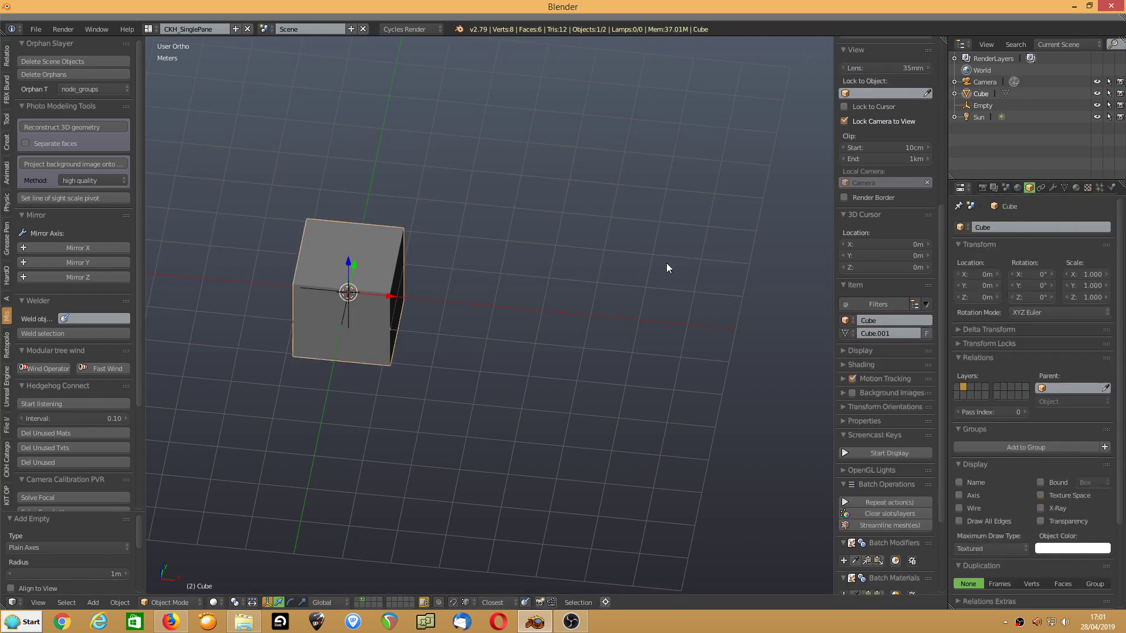
# Add an Array modifier with Count 20, using Object Offset by Empty instead of Relative Offset.
pyautogui.click(1053, 188)
pyautogui.click(1002, 227)
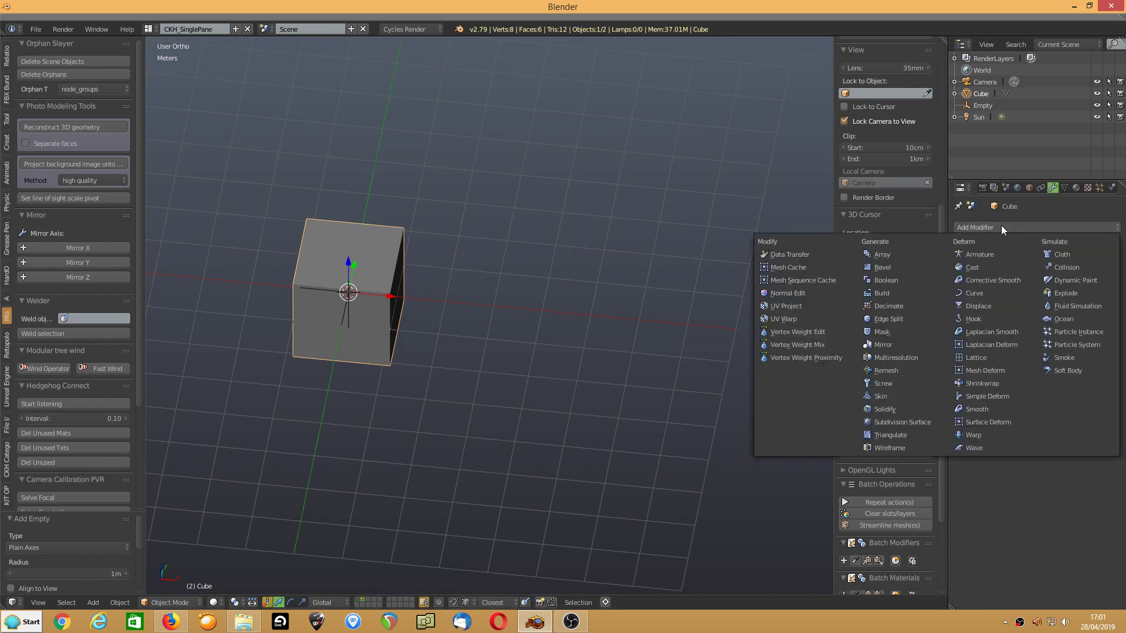
pyautogui.click(878, 255)
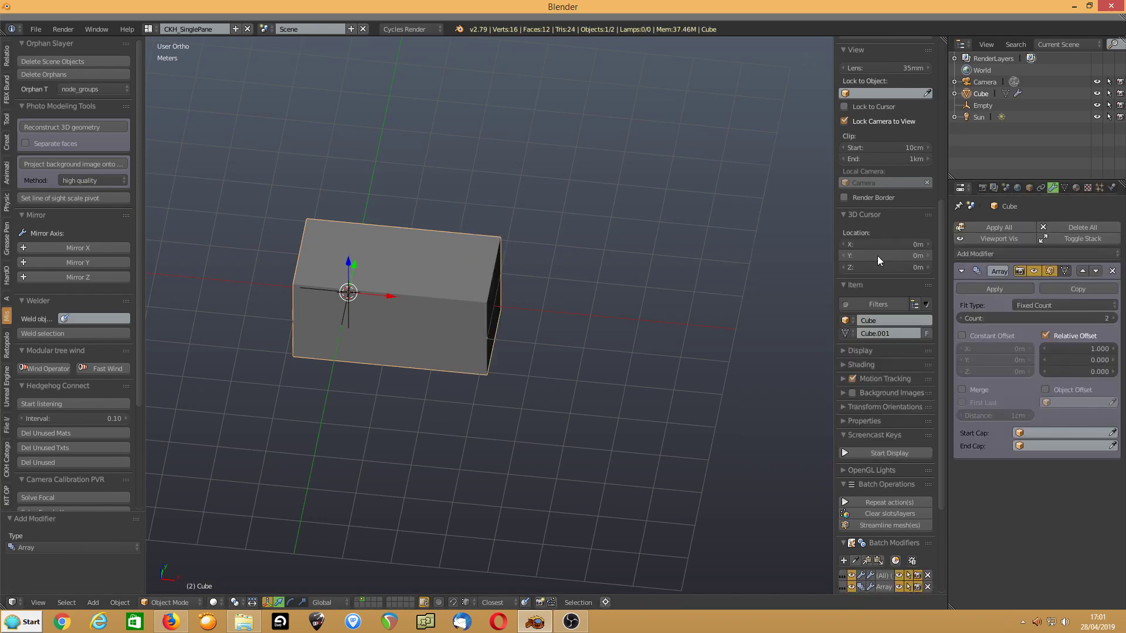
pyautogui.click(1046, 336)
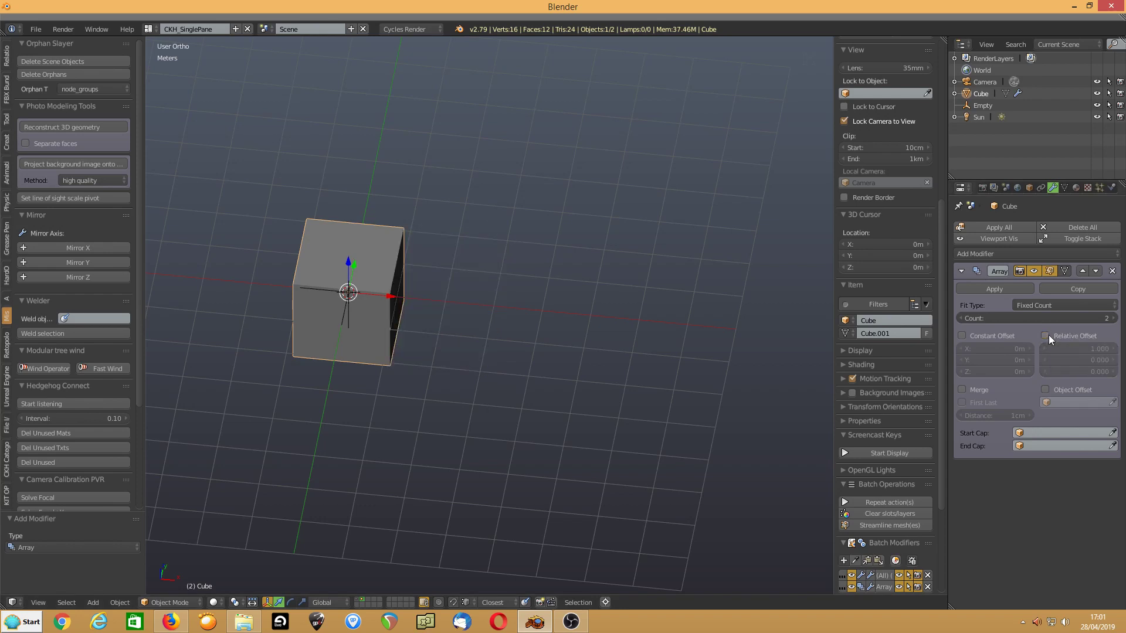
pyautogui.click(1046, 390)
pyautogui.click(1059, 403)
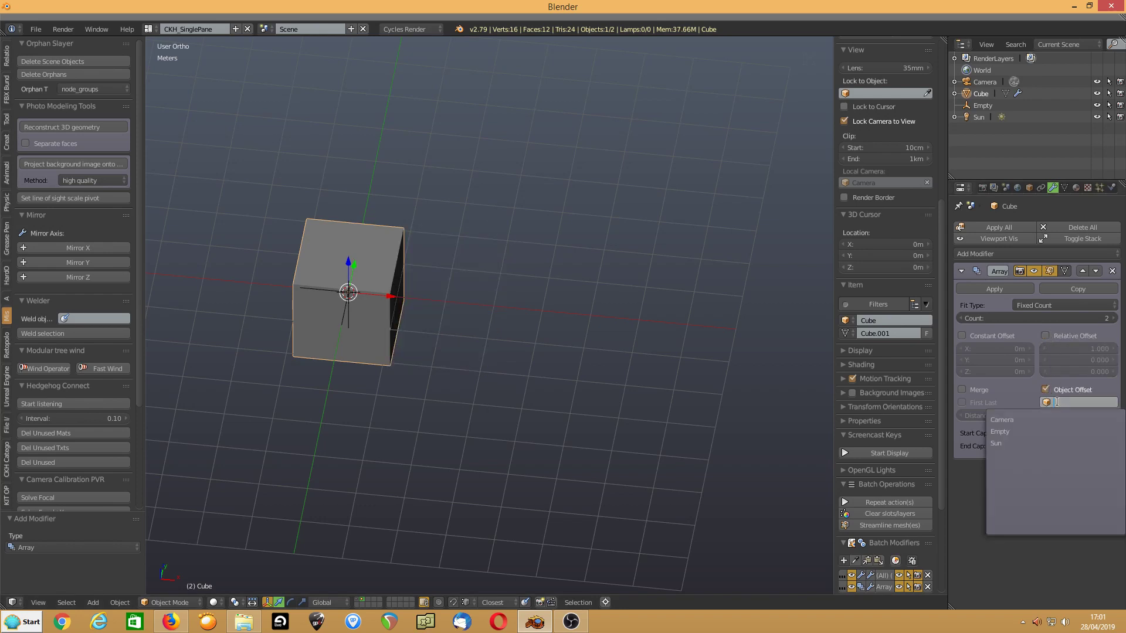
pyautogui.click(1015, 429)
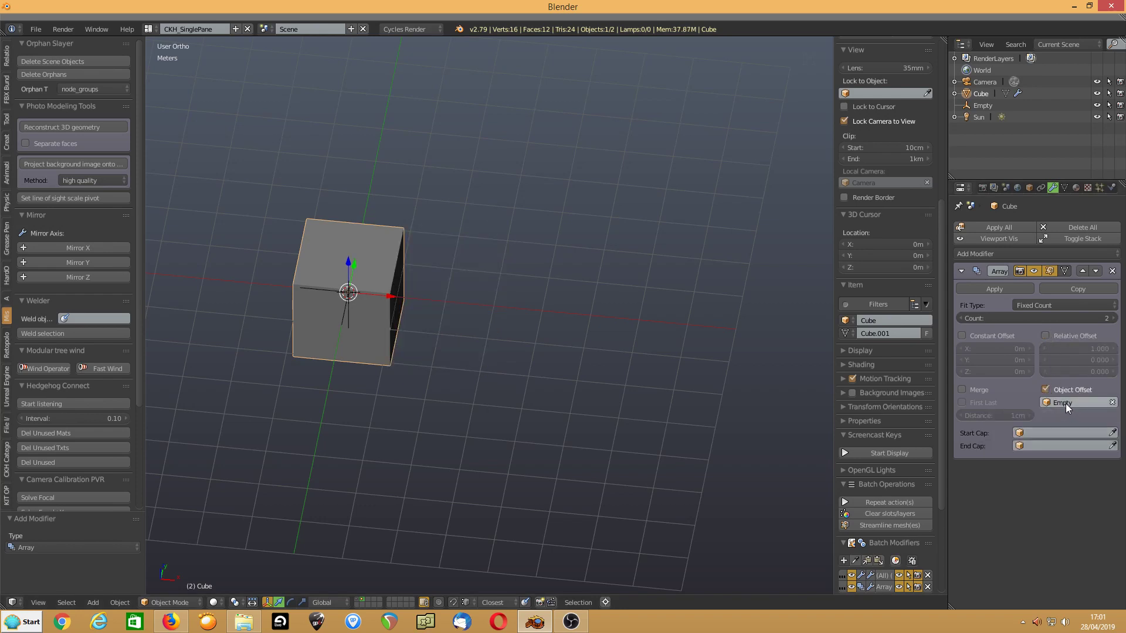
pyautogui.click(1105, 318)
pyautogui.write('20')
pyautogui.press('Return')
# Select the Empty and move it along the X axis.
pyautogui.rightClick(319, 290)
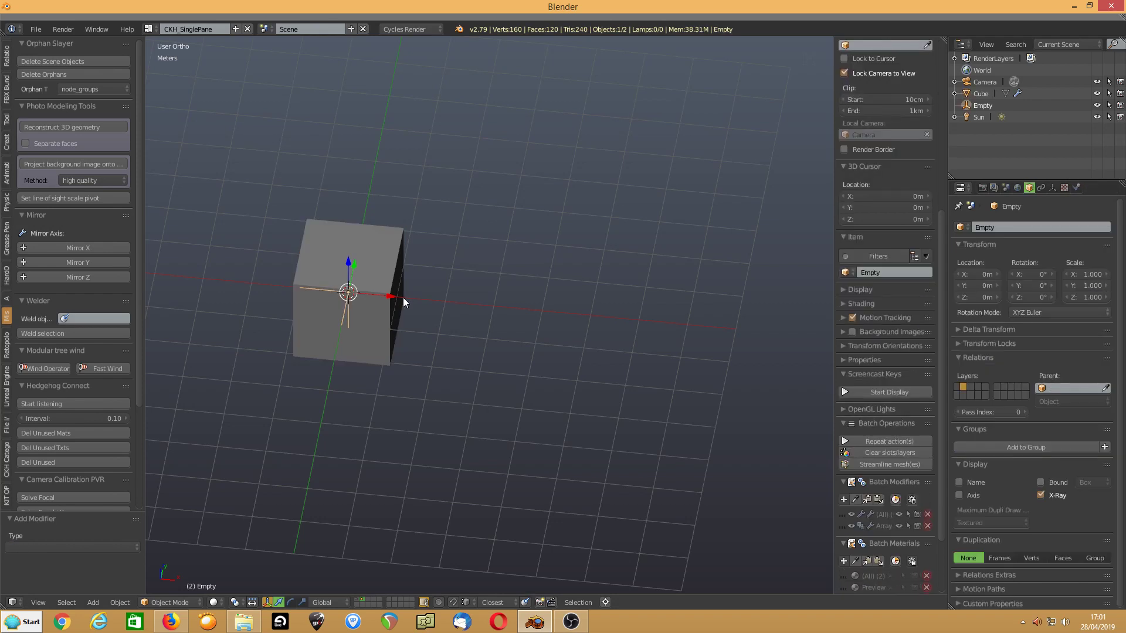
pyautogui.press('g')
pyautogui.press('x')
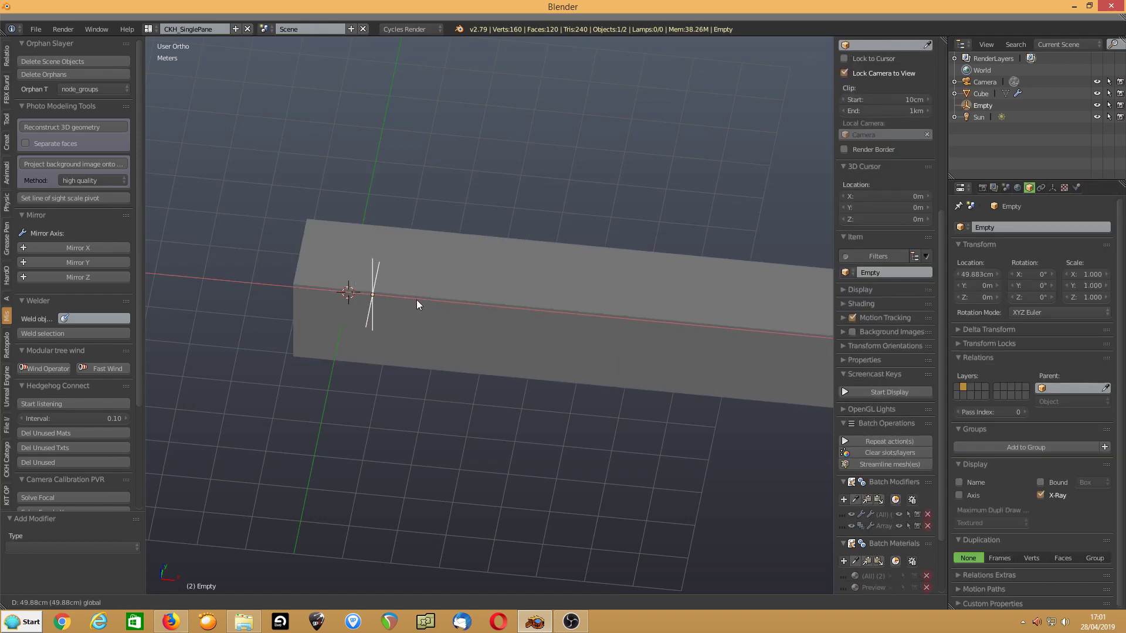
pyautogui.click(420, 299)
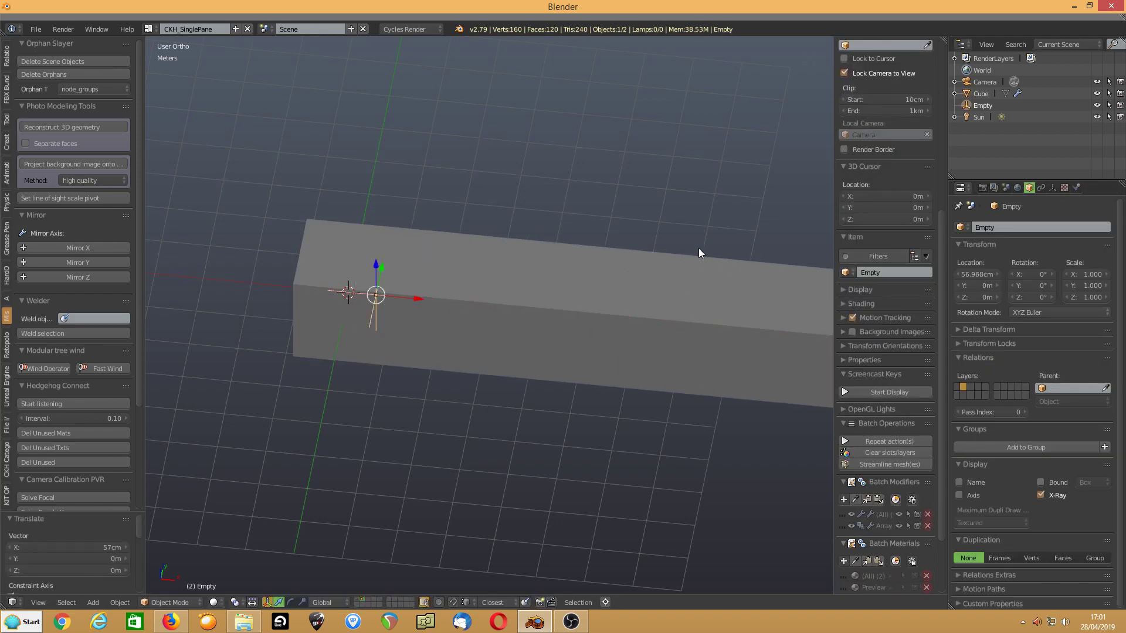
# Set the Empty's X location to 1.25 m, nudge it back along X, then reselect it.
pyautogui.moveTo(942, 234)
pyautogui.mouseDown()
pyautogui.moveTo(948, 111)
pyautogui.moveTo(945, 85)
pyautogui.moveTo(925, 72)
pyautogui.mouseUp()
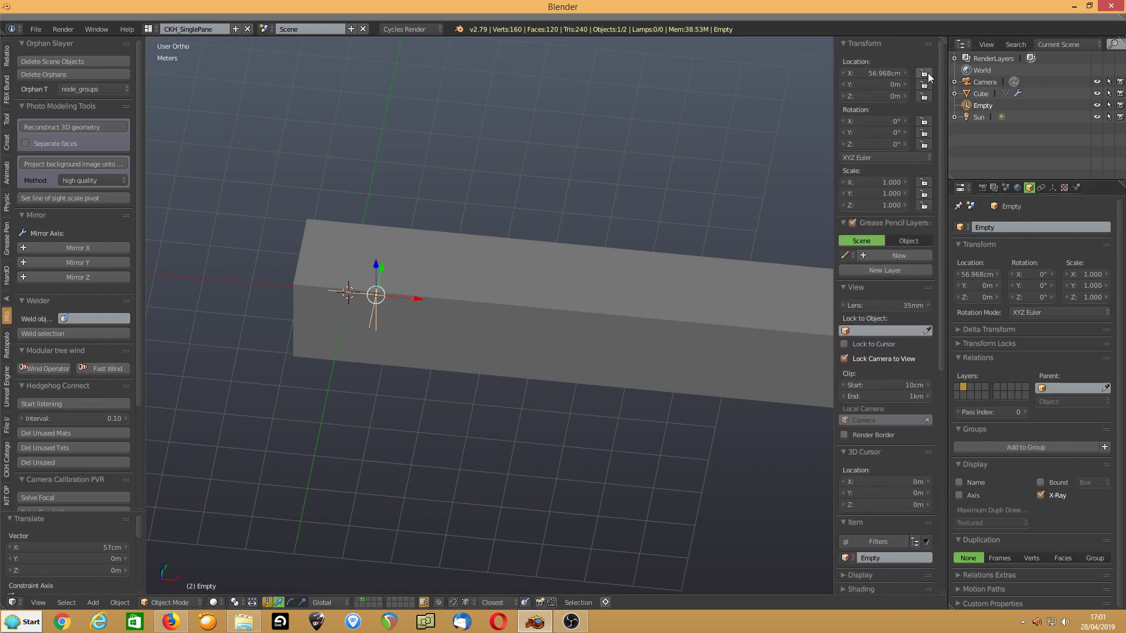
pyautogui.click(872, 75)
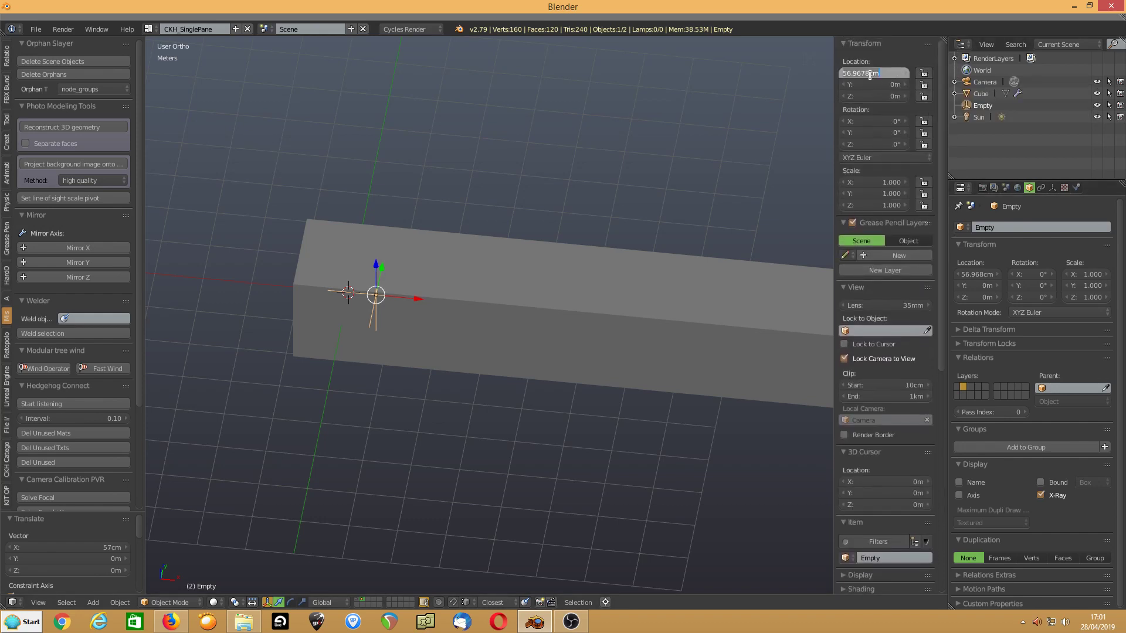
pyautogui.write('1.25')
pyautogui.press('Return')
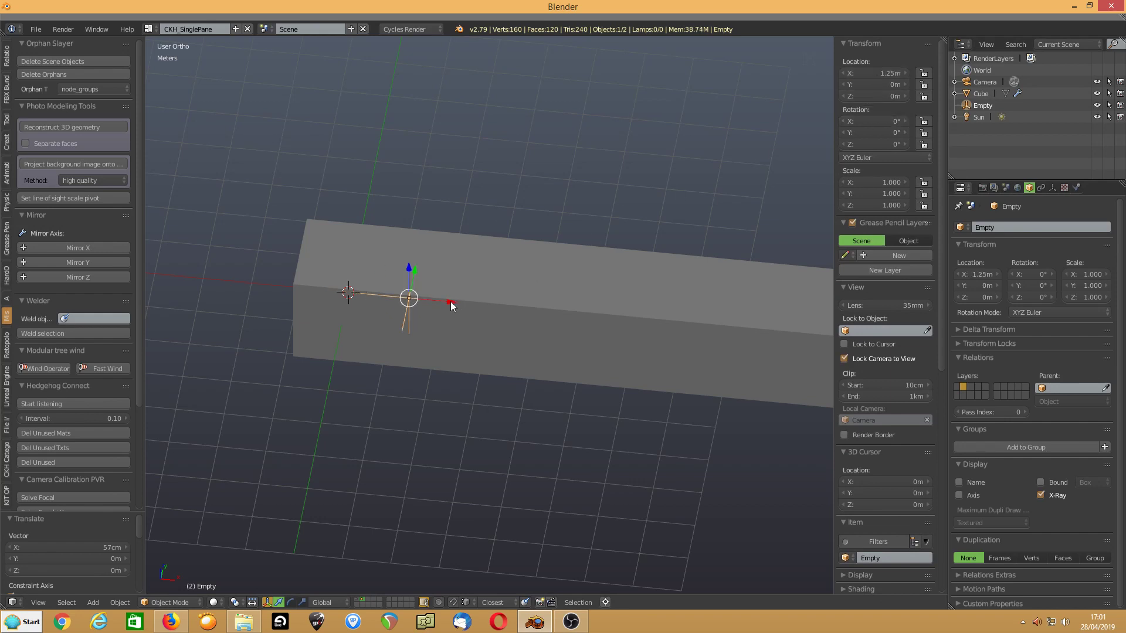
pyautogui.moveTo(451, 301)
pyautogui.mouseDown()
pyautogui.moveTo(466, 302)
pyautogui.moveTo(444, 300)
pyautogui.mouseUp()
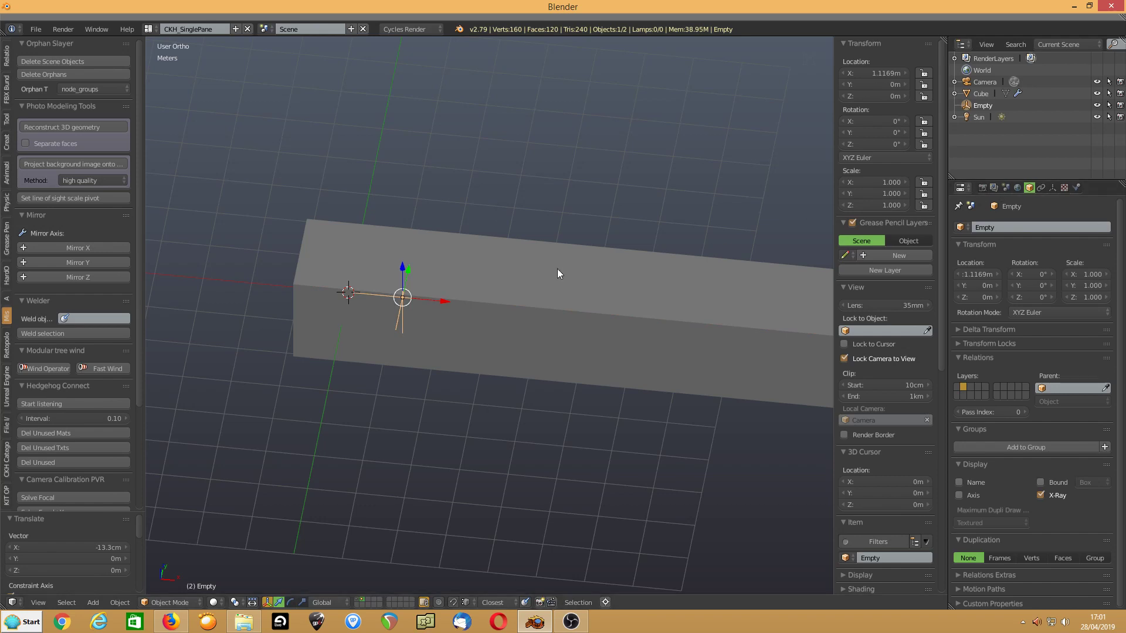
pyautogui.rightClick(475, 273)
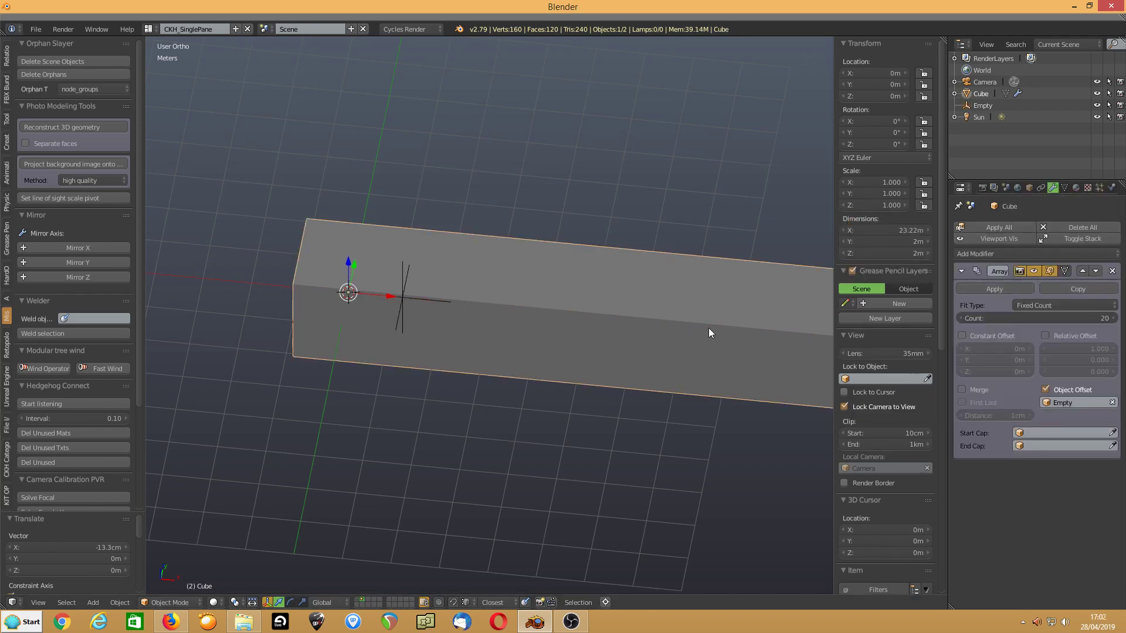
pyautogui.scroll(-2, 709, 332)
pyautogui.rightClick(450, 305)
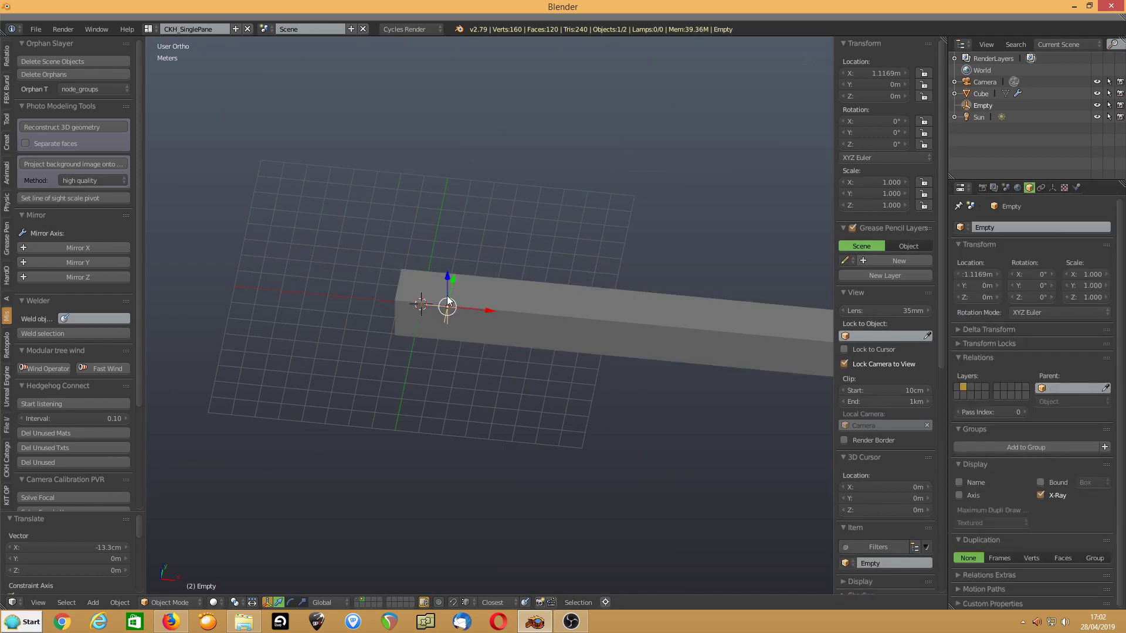
# Move the Empty further along X, then select the cube.
pyautogui.press('g')
pyautogui.press('x')
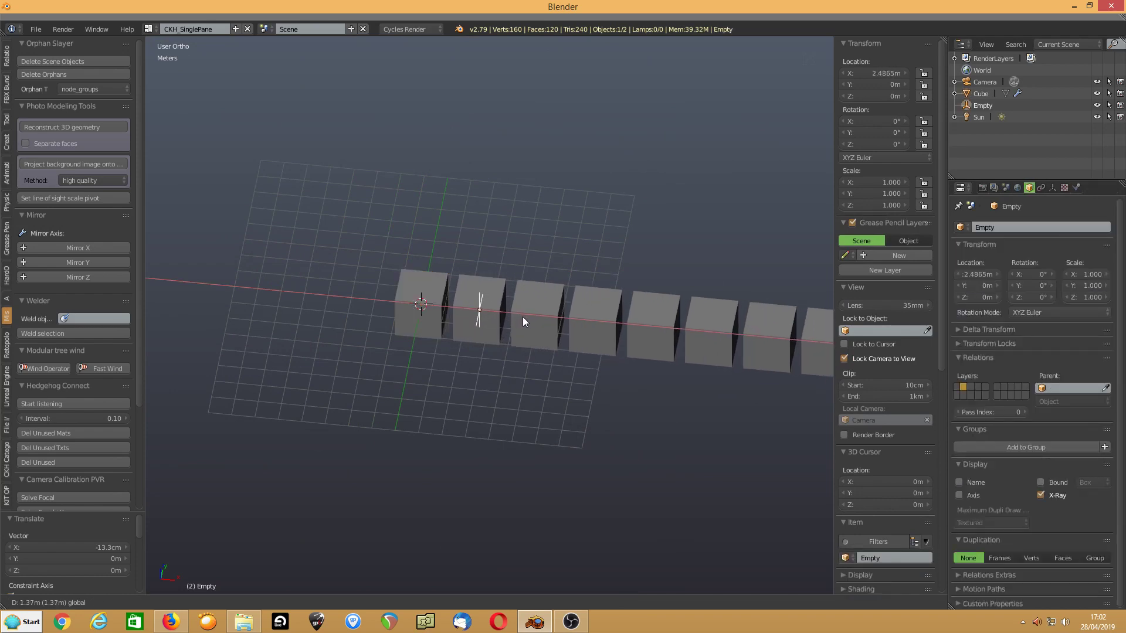
pyautogui.click(522, 316)
pyautogui.rightClick(424, 312)
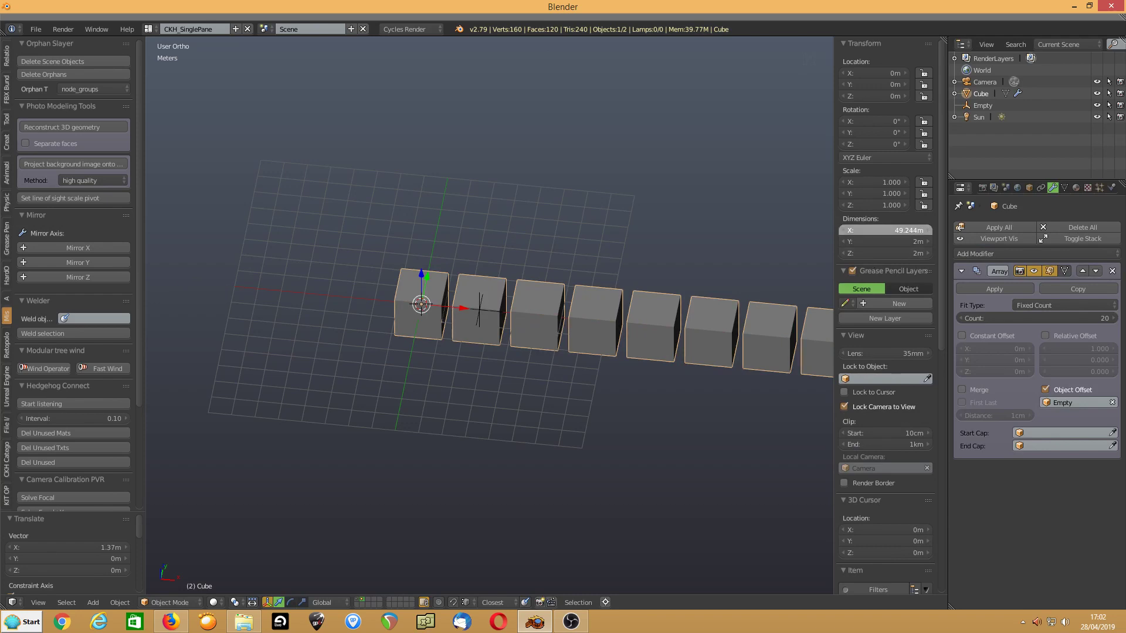
# Set the cube's X and Y dimensions to 1 m in the N panel.
pyautogui.click(882, 230)
pyautogui.write('1')
pyautogui.press('Tab')
pyautogui.write('1')
pyautogui.press('Tab')
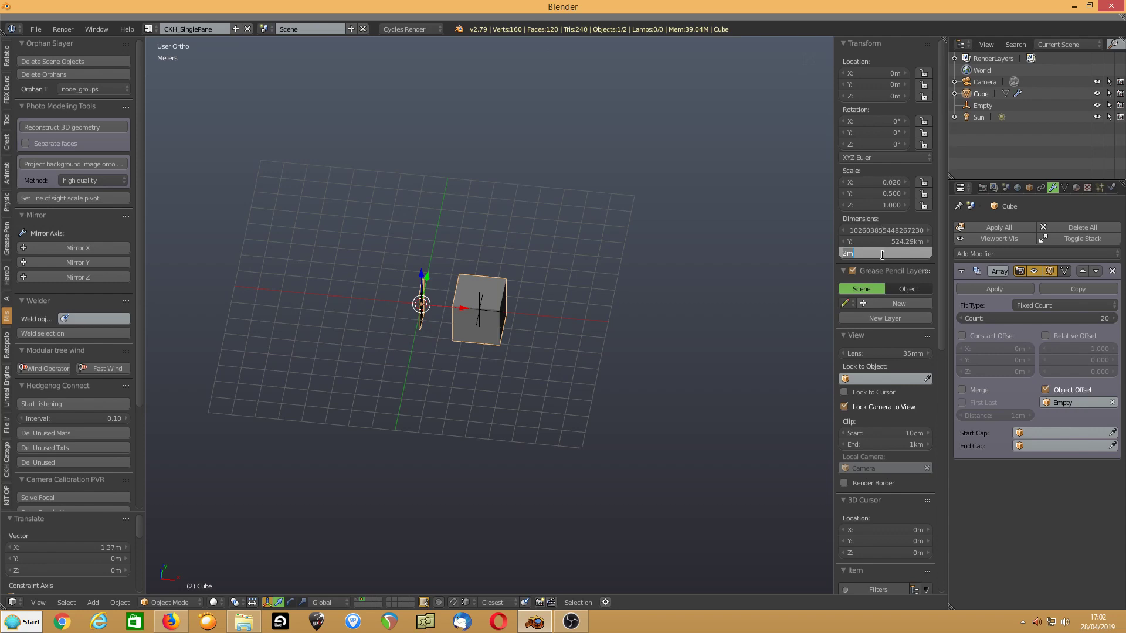
pyautogui.press('Return')
pyautogui.press('BackSpace')
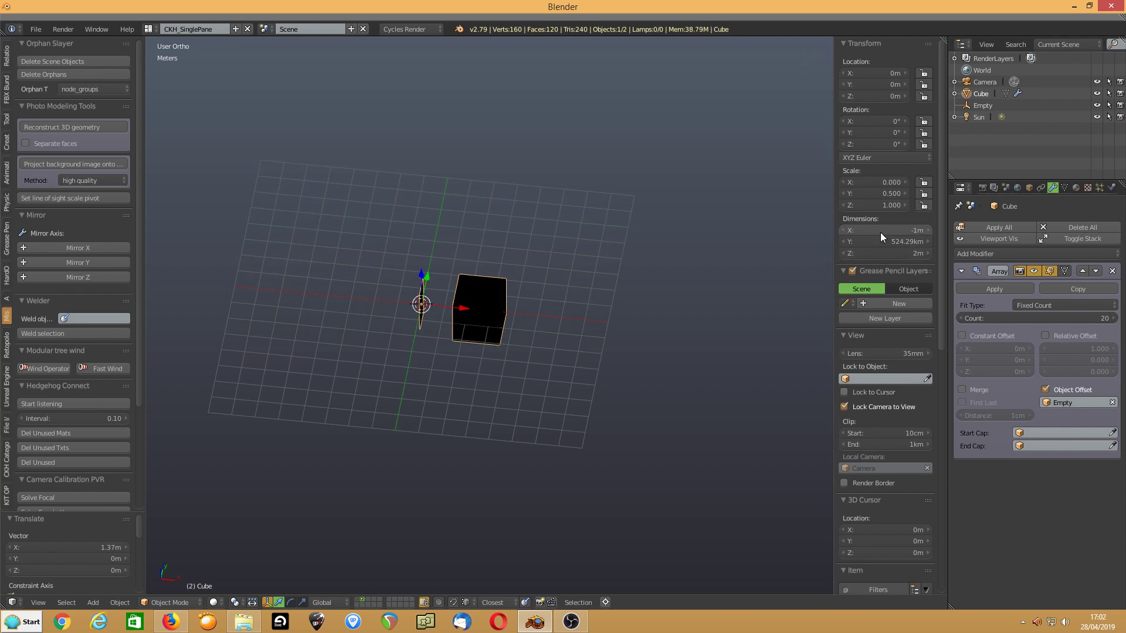
pyautogui.click(885, 241)
pyautogui.press('Return')
pyautogui.click(883, 230)
pyautogui.write('1')
pyautogui.press('Return')
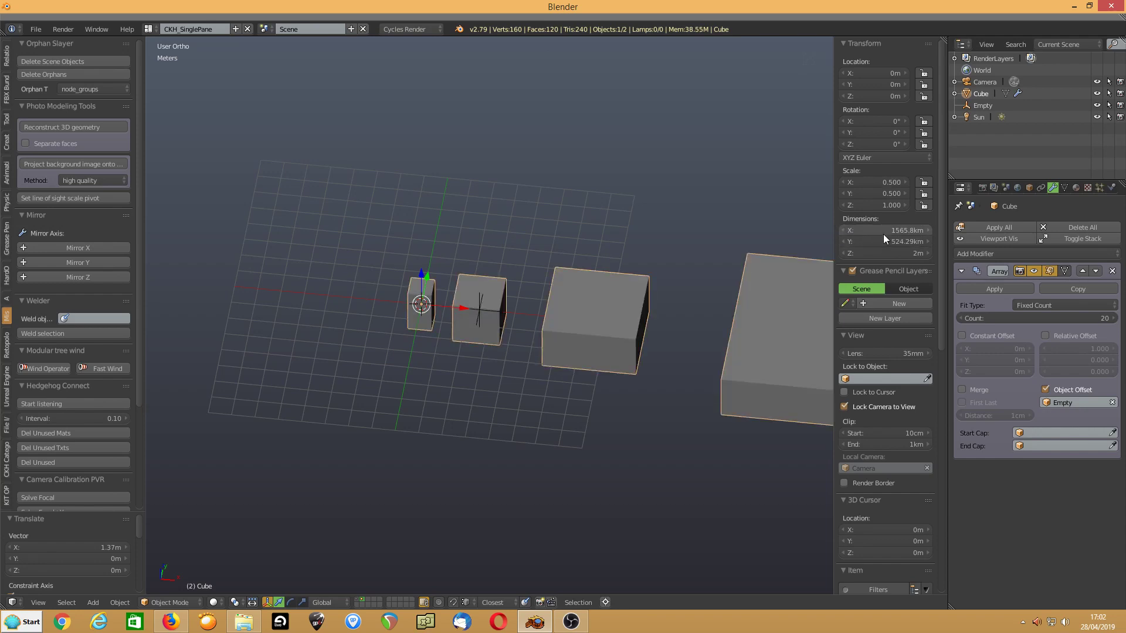
# Hide the Array modifier in the viewport and set the cube's Z dimension to 1 m.
pyautogui.click(1032, 271)
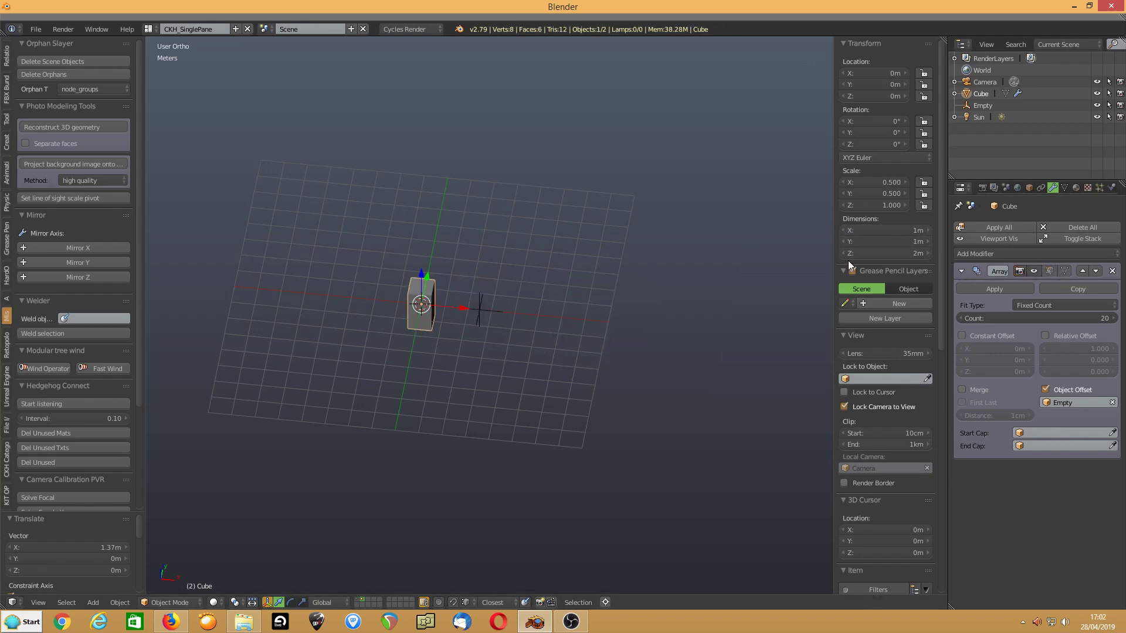
pyautogui.click(879, 255)
pyautogui.write('1')
pyautogui.press('Return')
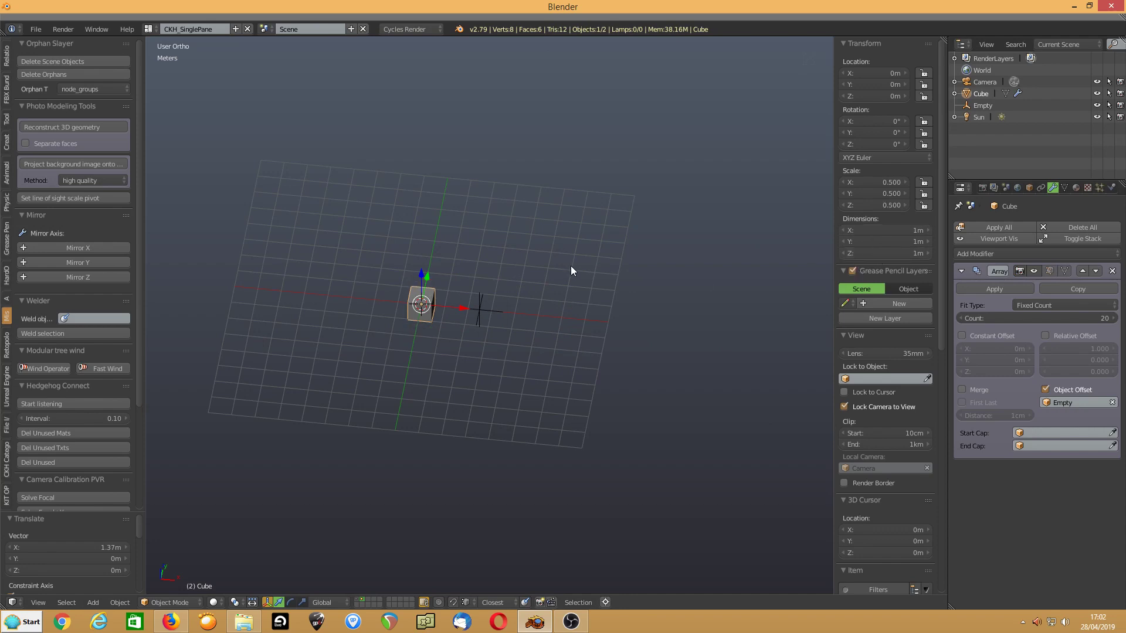
# Apply the cube's scale and show the Array modifier in the viewport again.
pyautogui.hotkey('ctrl', 'a')
pyautogui.click(657, 268)
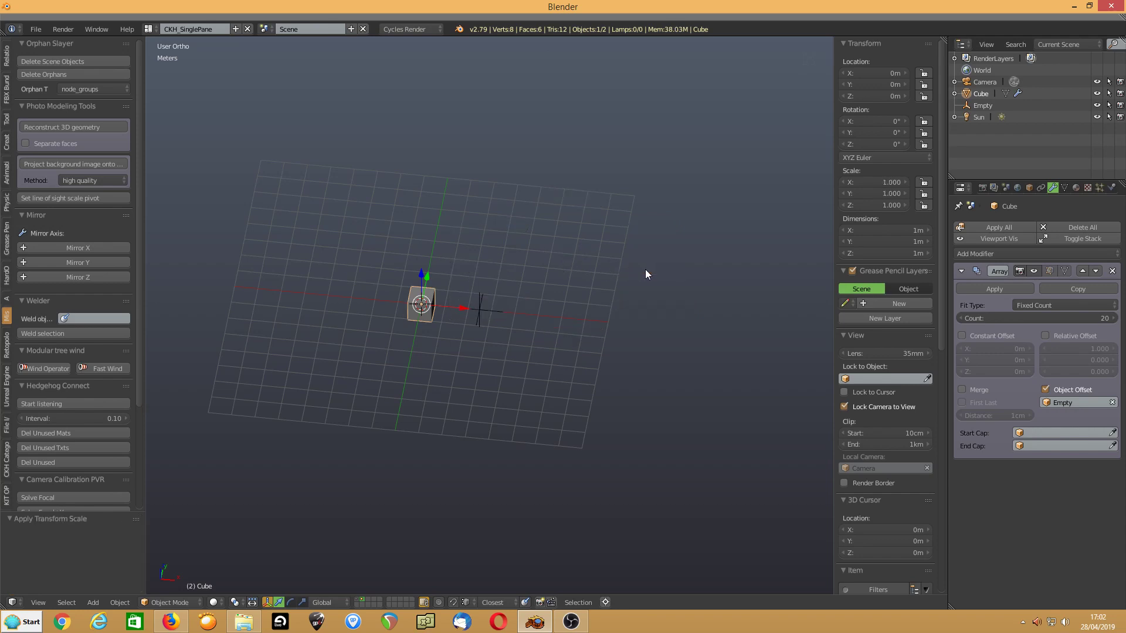
pyautogui.click(1033, 270)
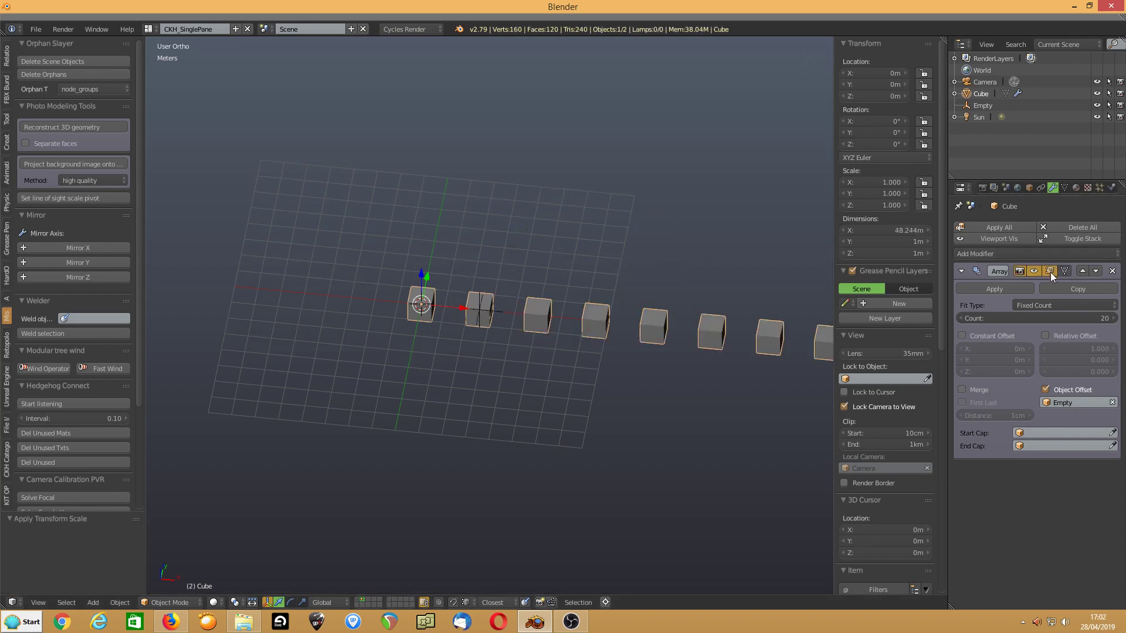
# Set the Empty's X location to 1.25 m.
pyautogui.rightClick(482, 313)
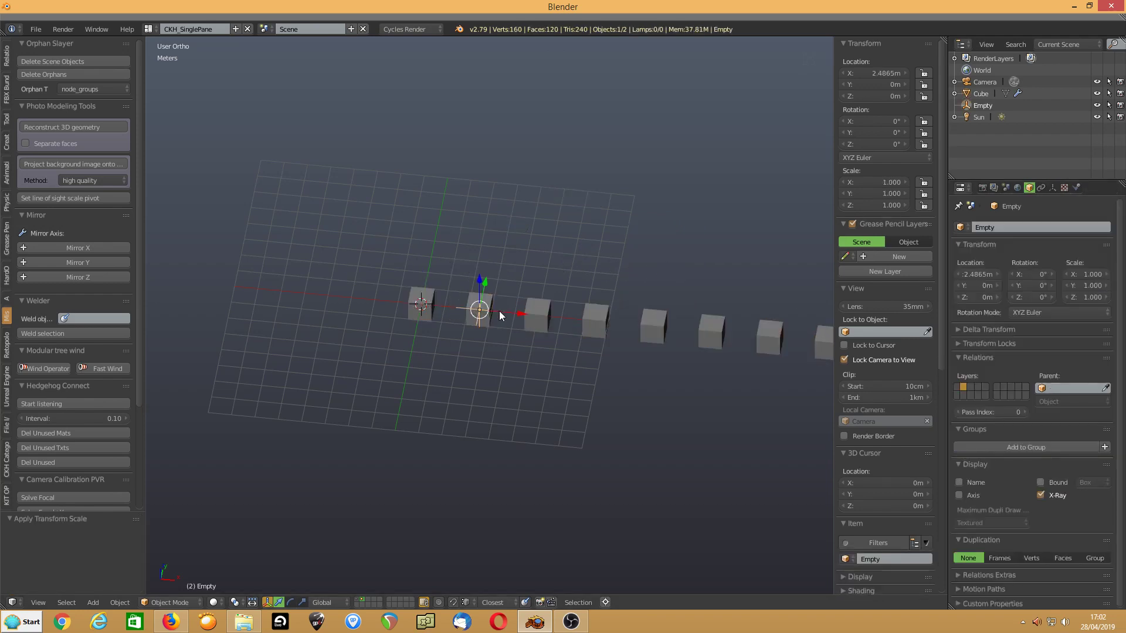
pyautogui.click(877, 72)
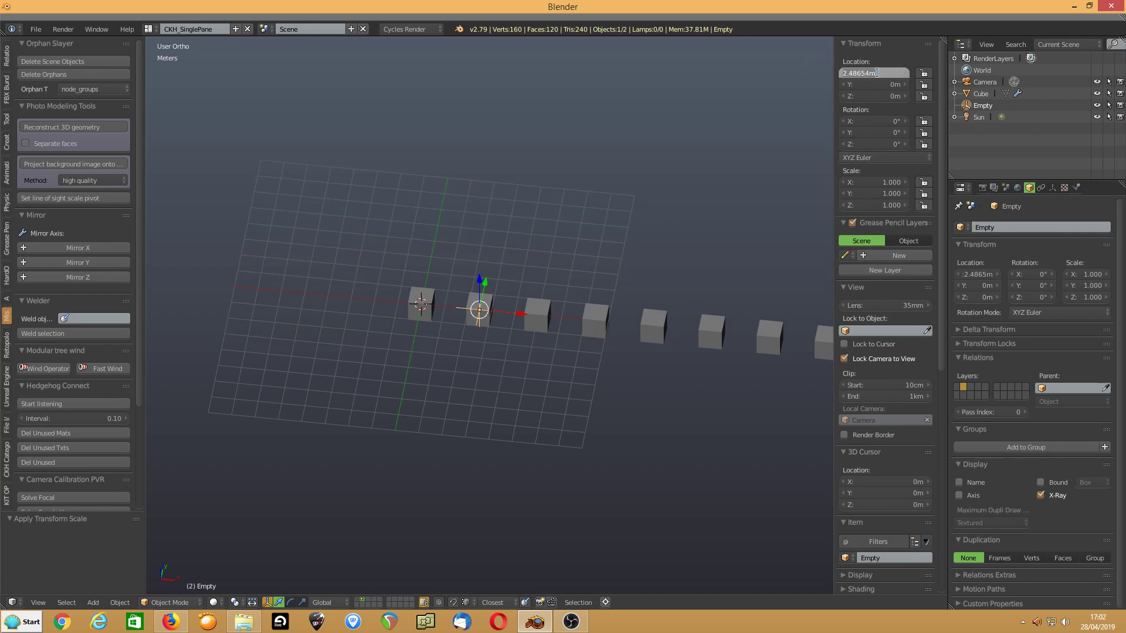
pyautogui.write('1.25')
pyautogui.press('Return')
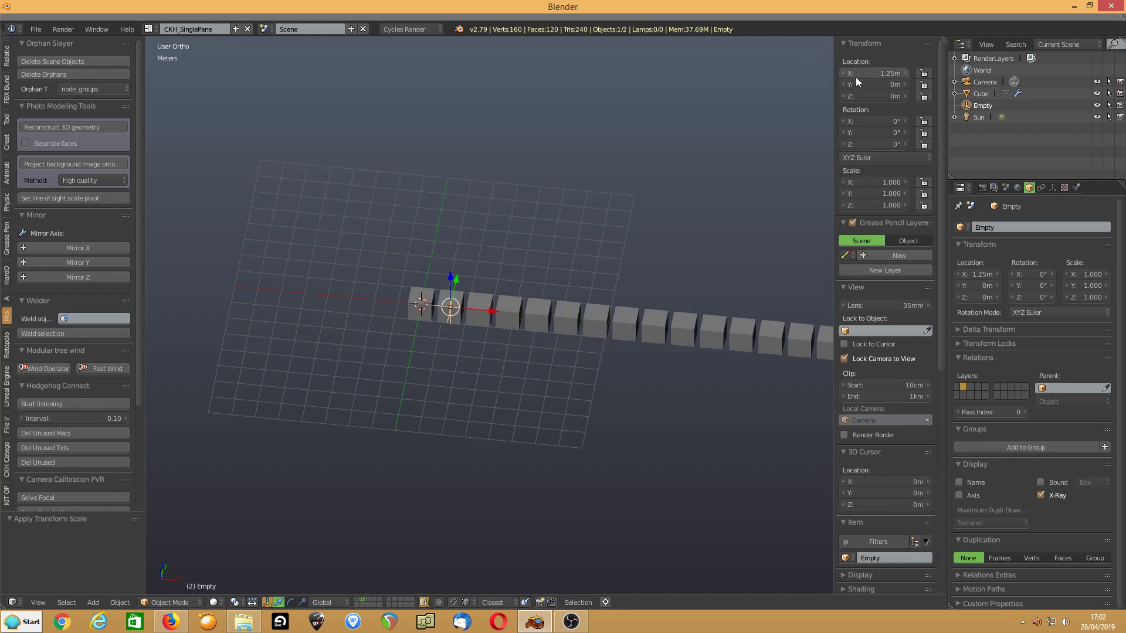
pyautogui.scroll(-2, 506, 322)
pyautogui.scroll(5, 523, 325)
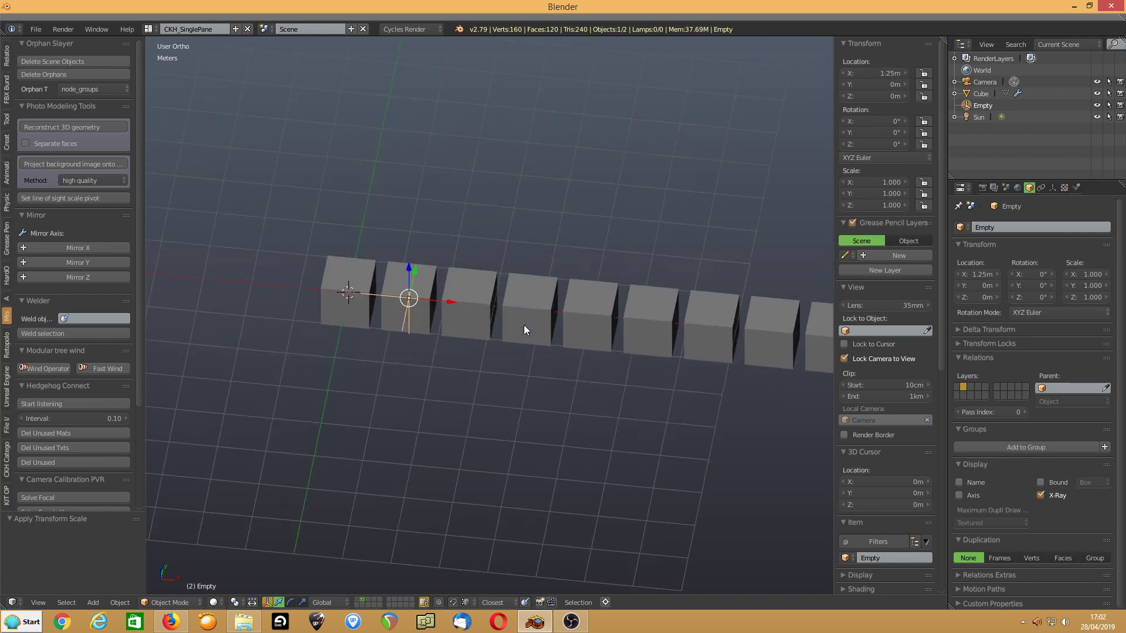
# Scale the Empty to 0.8, then rescale it to about 0.93.
pyautogui.moveTo(455, 269); pyautogui.dragTo(373, 237, button='middle')
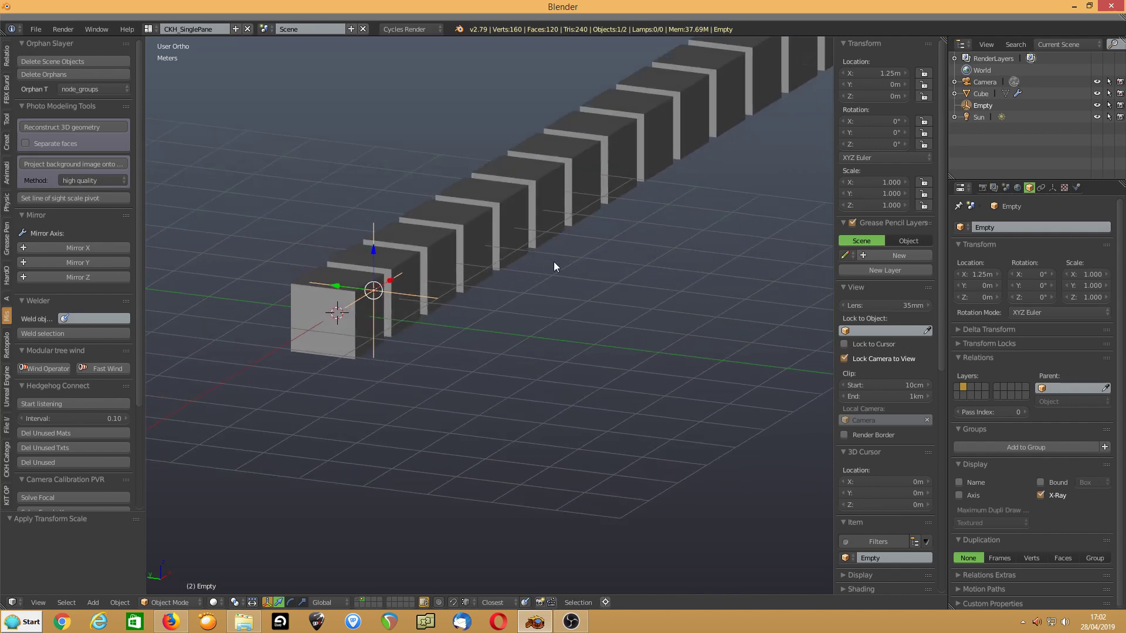
pyautogui.write('s.8')
pyautogui.press('Return')
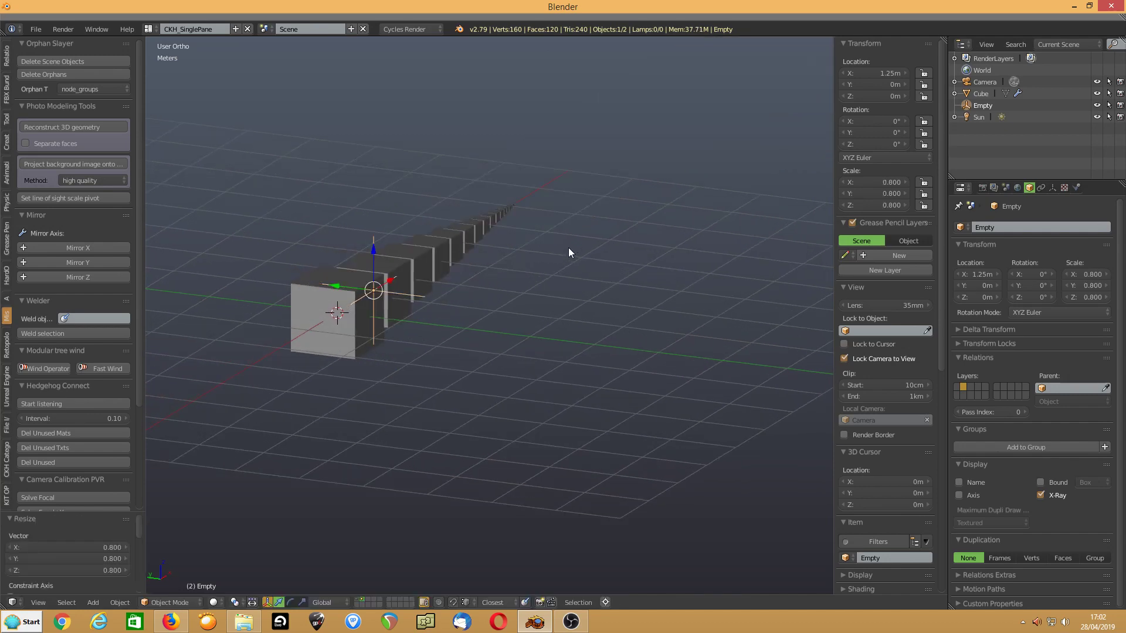
pyautogui.moveTo(564, 247); pyautogui.dragTo(481, 279, button='middle')
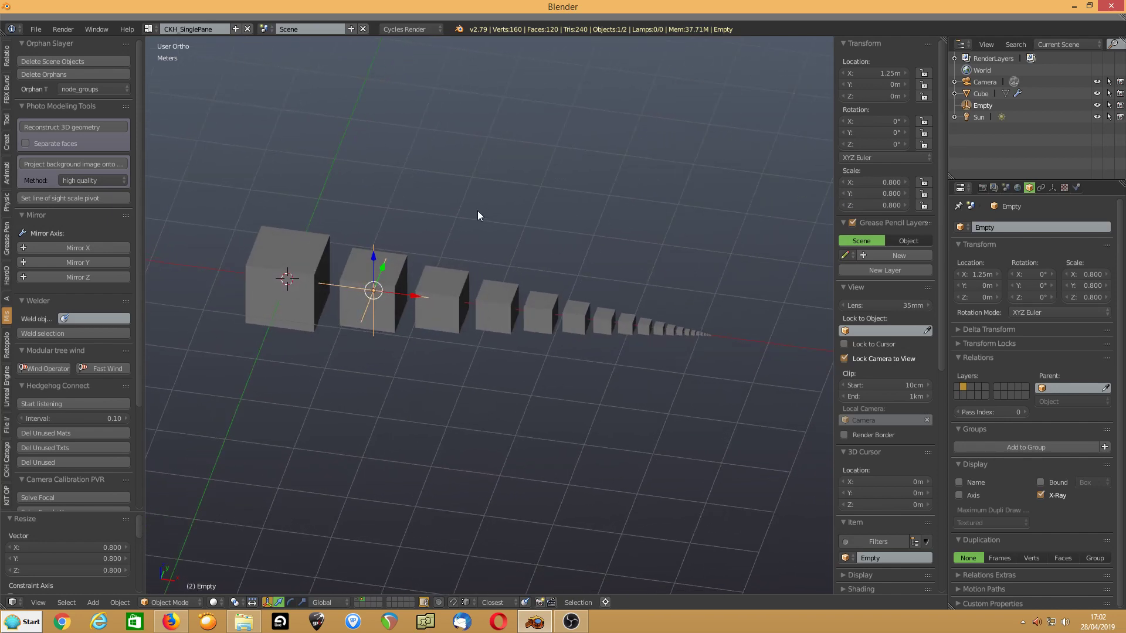
pyautogui.press('s')
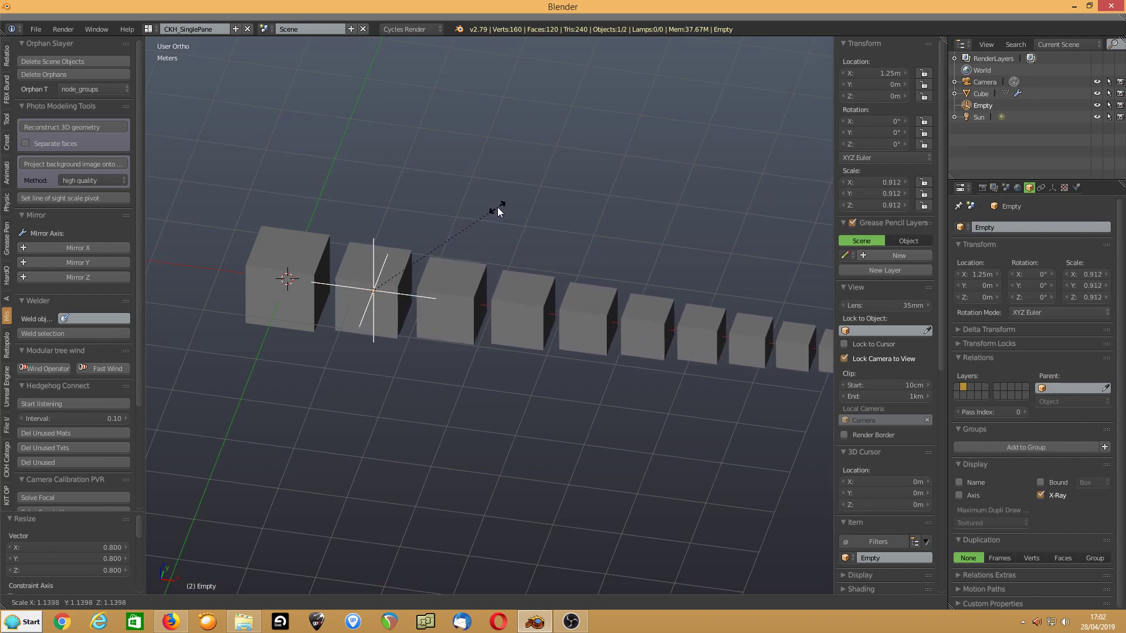
pyautogui.click(501, 207)
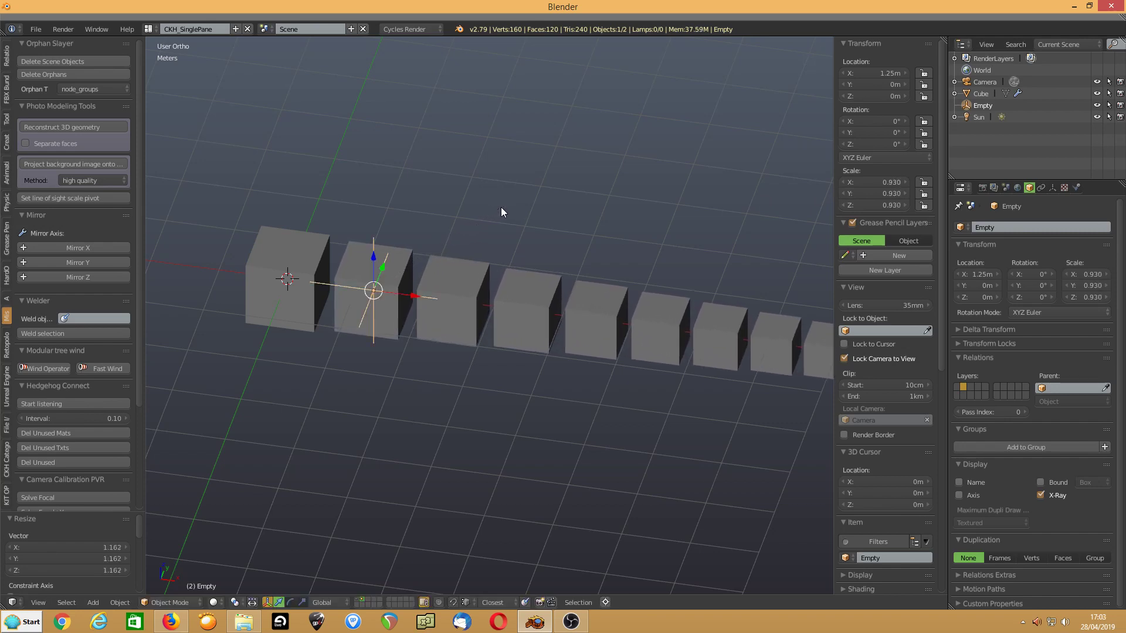
# Select the arrayed cube and apply its Array modifier.
pyautogui.scroll(-6, 487, 272)
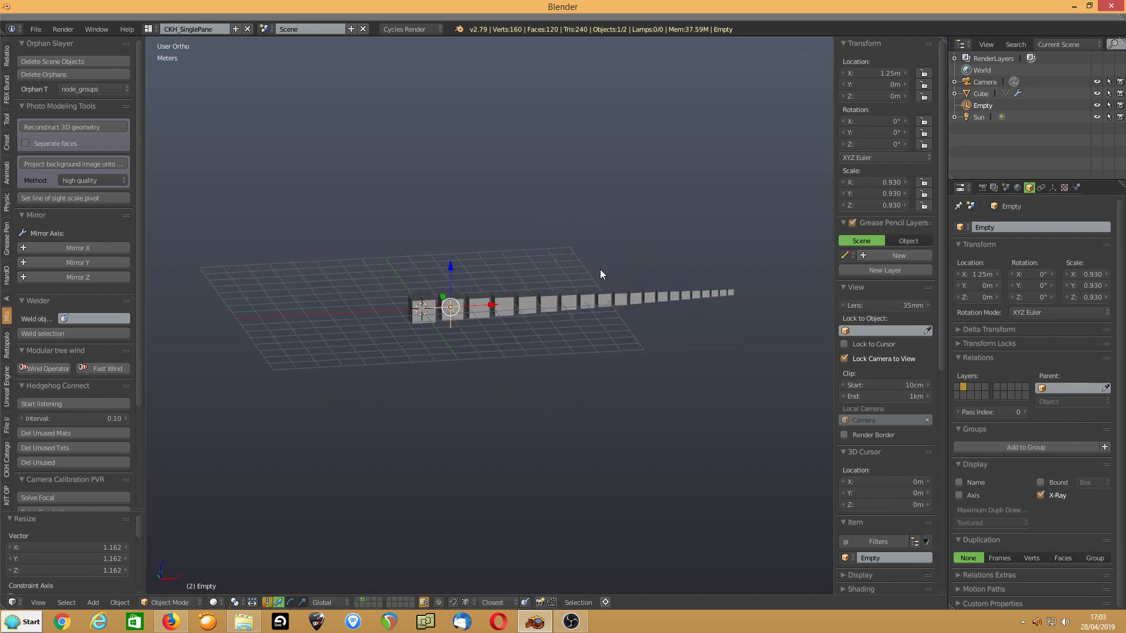
pyautogui.moveTo(606, 276); pyautogui.dragTo(580, 302, button='middle')
pyautogui.rightClick(516, 300)
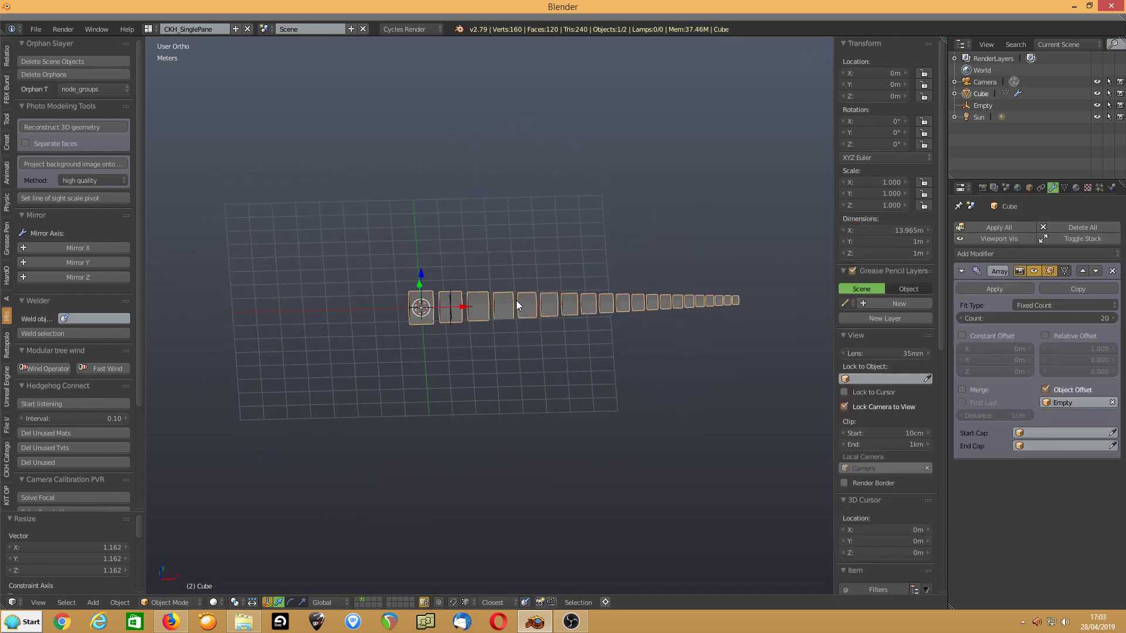
pyautogui.click(984, 286)
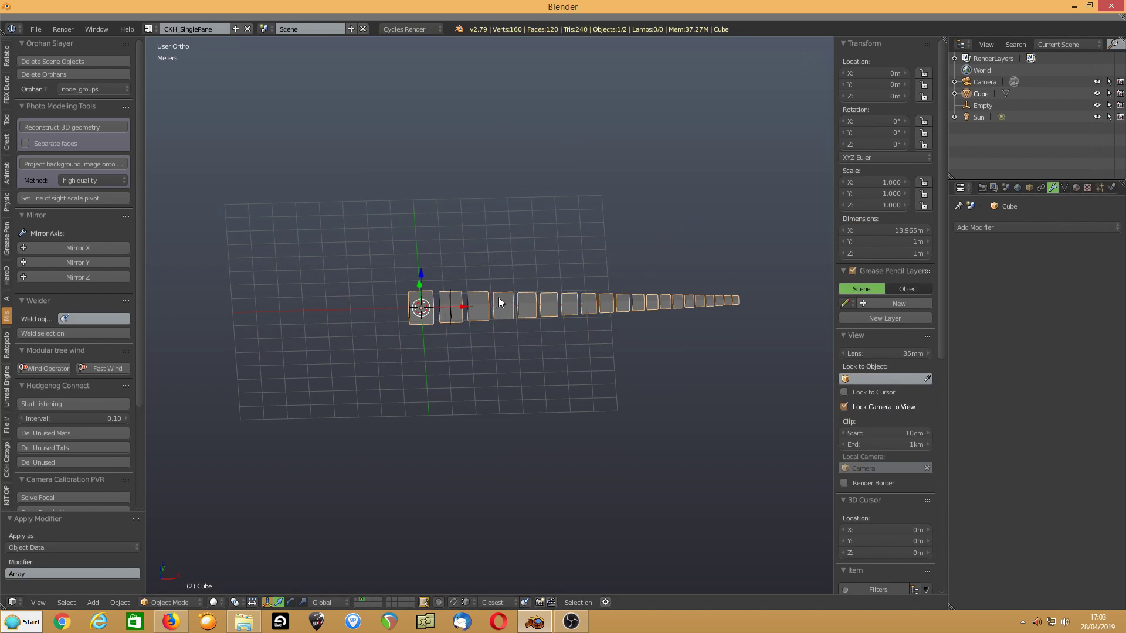
# Separate the mesh by loose parts and set each cube's origin to its geometry.
pyautogui.press('Tab')
pyautogui.press('p')
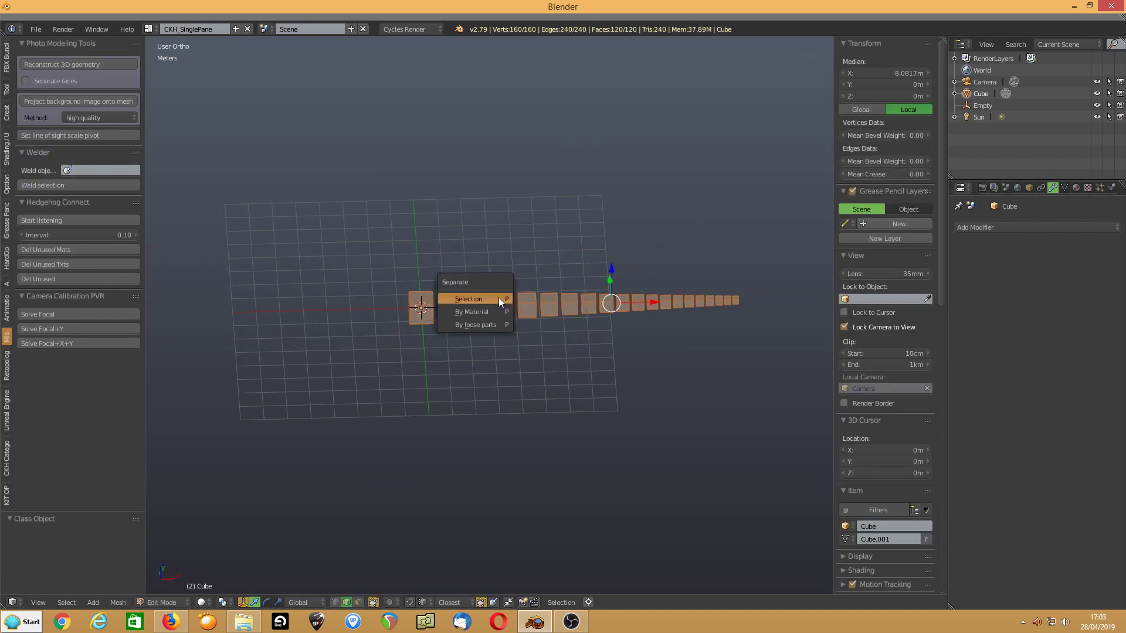
pyautogui.click(492, 325)
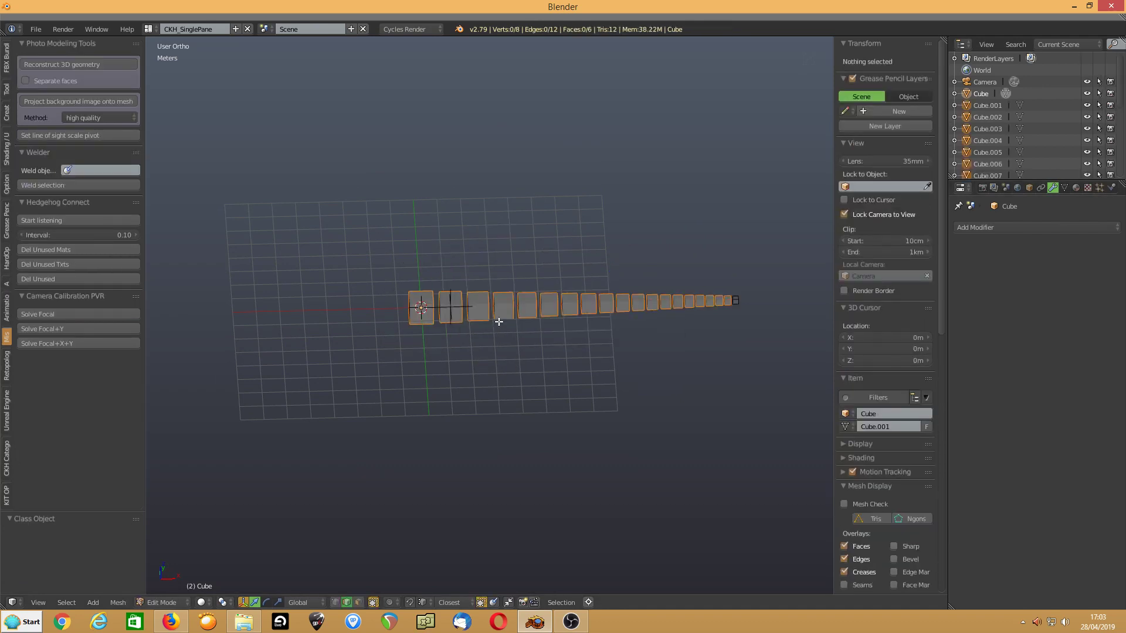
pyautogui.press('Tab')
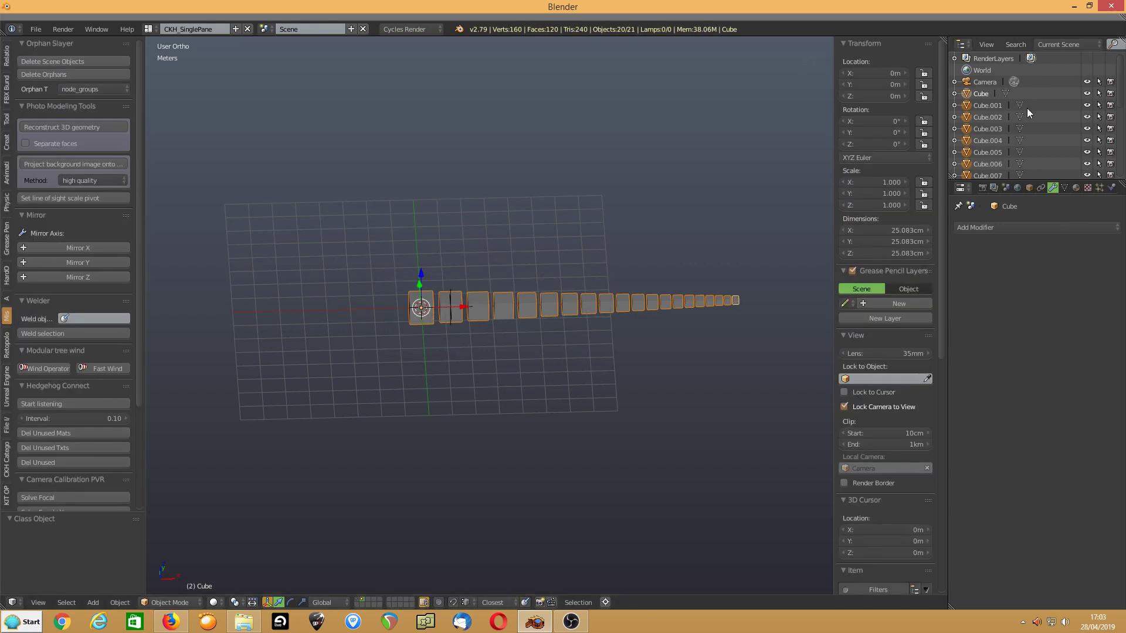
pyautogui.scroll(-5, 1026, 108)
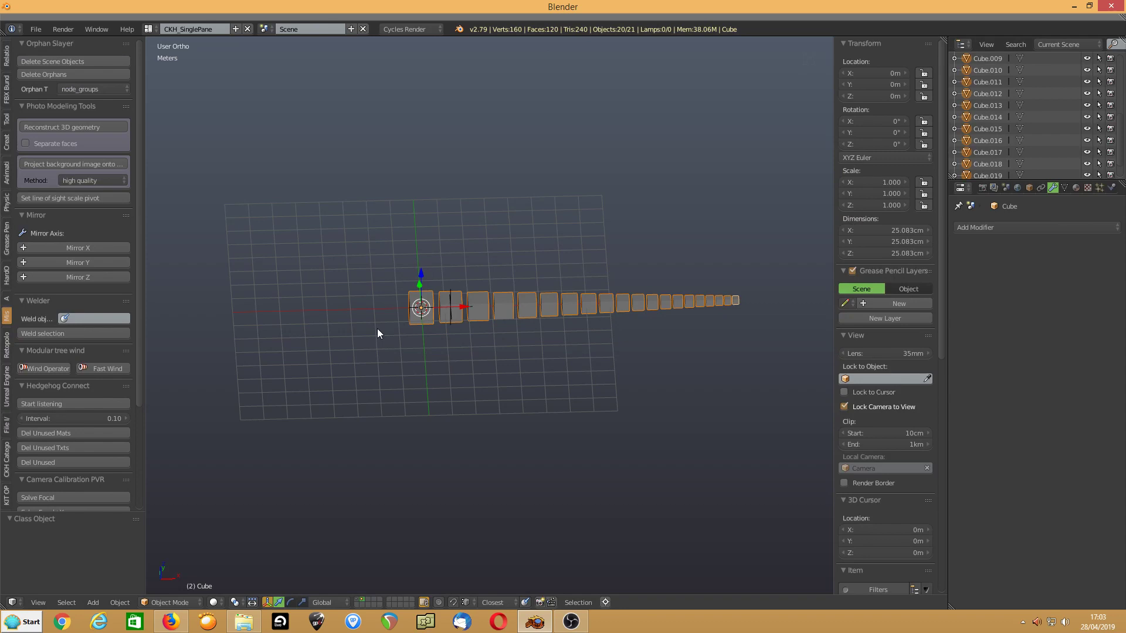
pyautogui.hotkey('ctrl', 'shift', 'alt', 'c')
pyautogui.click(445, 287)
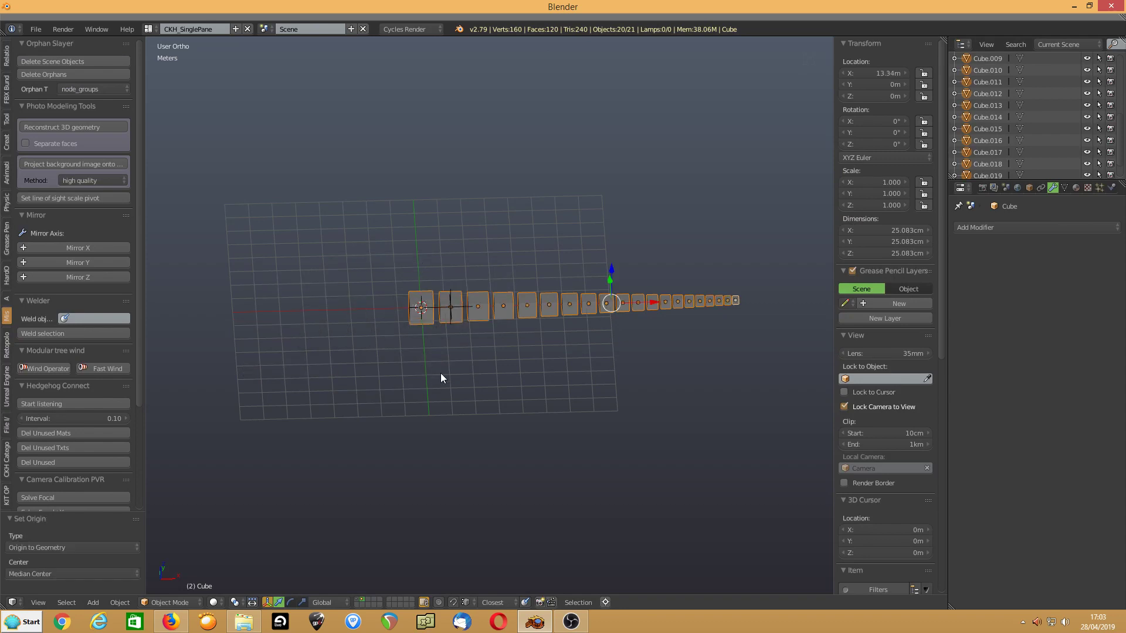
# Select Cube.002 and delete it.
pyautogui.moveTo(469, 355); pyautogui.dragTo(452, 316, button='middle')
pyautogui.rightClick(452, 310)
pyautogui.press('x')
pyautogui.click(425, 330)
pyautogui.moveTo(428, 343); pyautogui.dragTo(494, 335, button='middle')
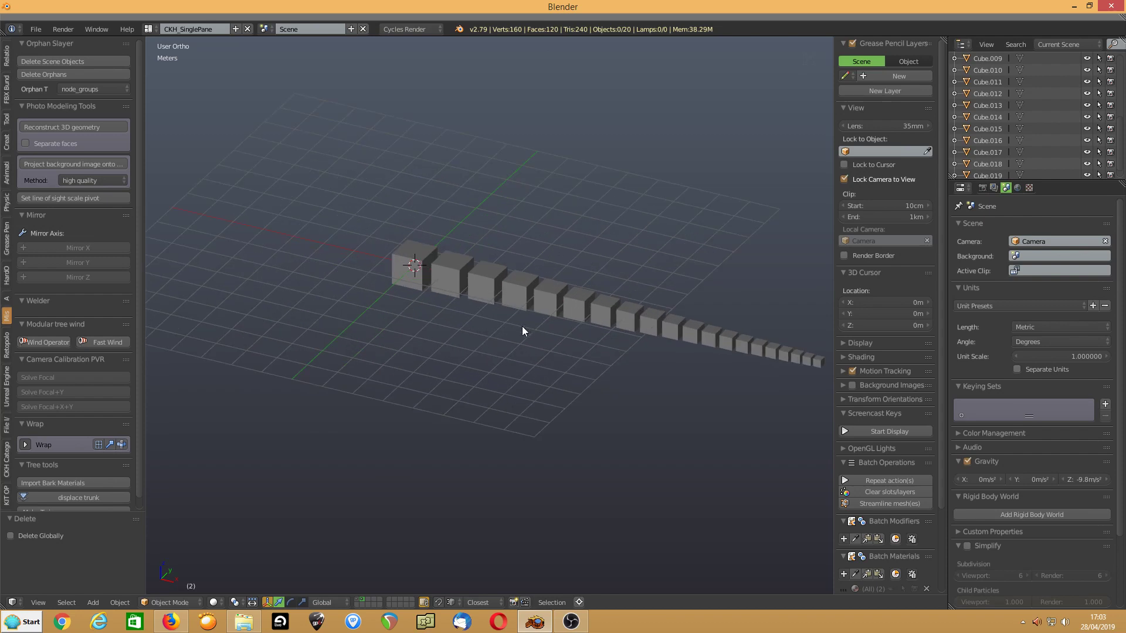
# Select Cube.003, then circle-select the remaining cubes across the row.
pyautogui.moveTo(522, 327); pyautogui.dragTo(495, 305, button='middle')
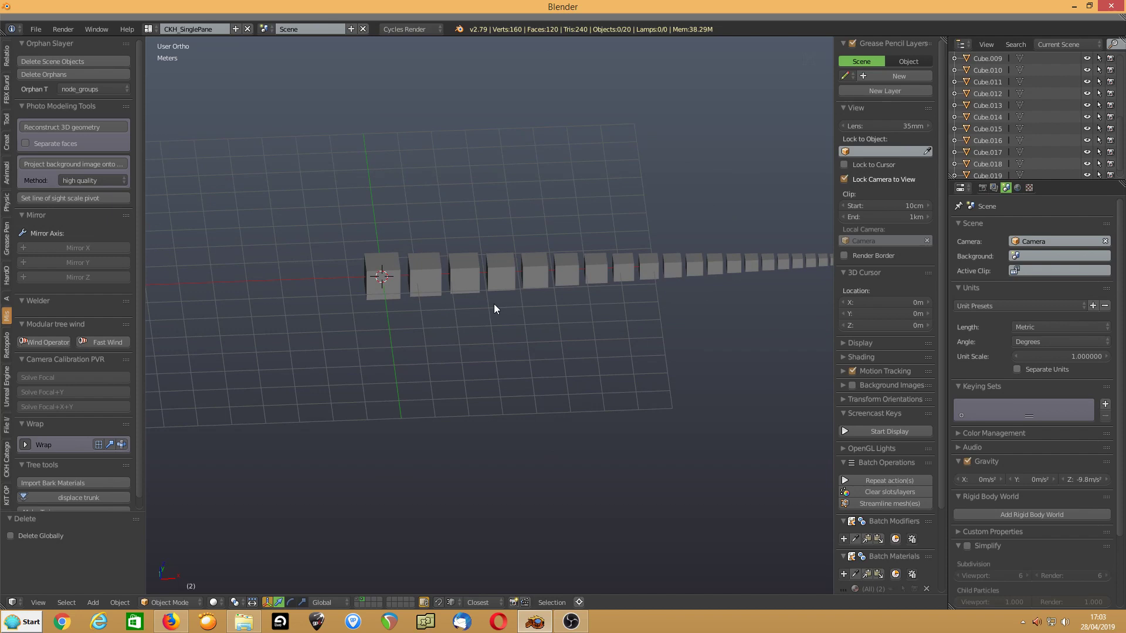
pyautogui.rightClick(469, 276)
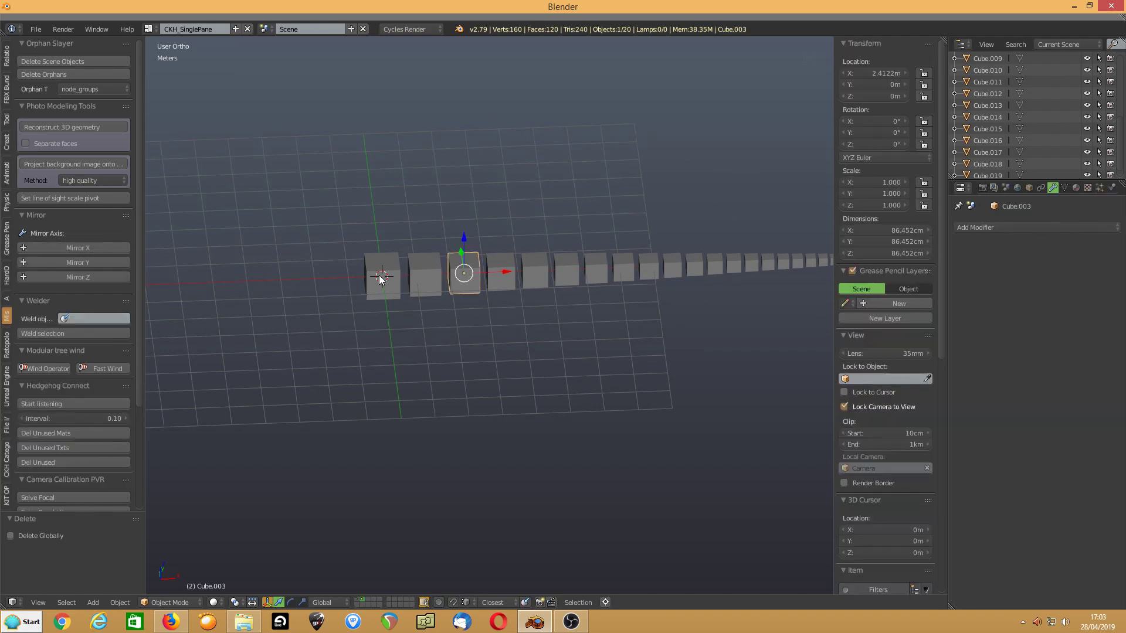
pyautogui.scroll(-3, 381, 274)
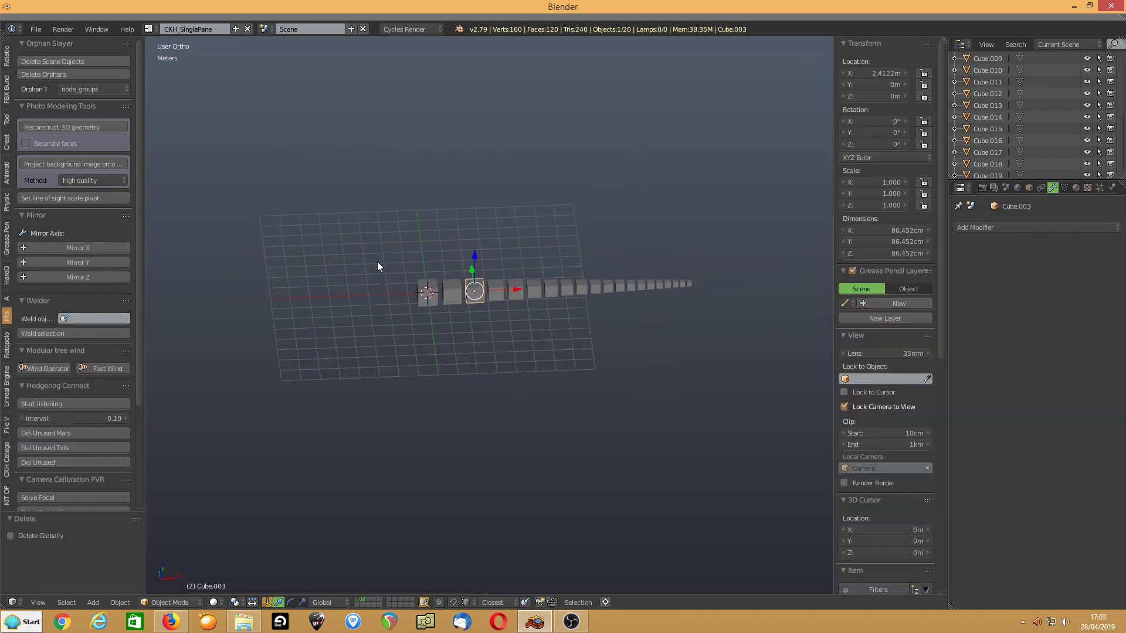
pyautogui.press('c')
pyautogui.click(533, 289)
pyautogui.moveTo(630, 286)
pyautogui.mouseDown()
pyautogui.moveTo(691, 286)
pyautogui.moveTo(404, 293)
pyautogui.mouseUp()
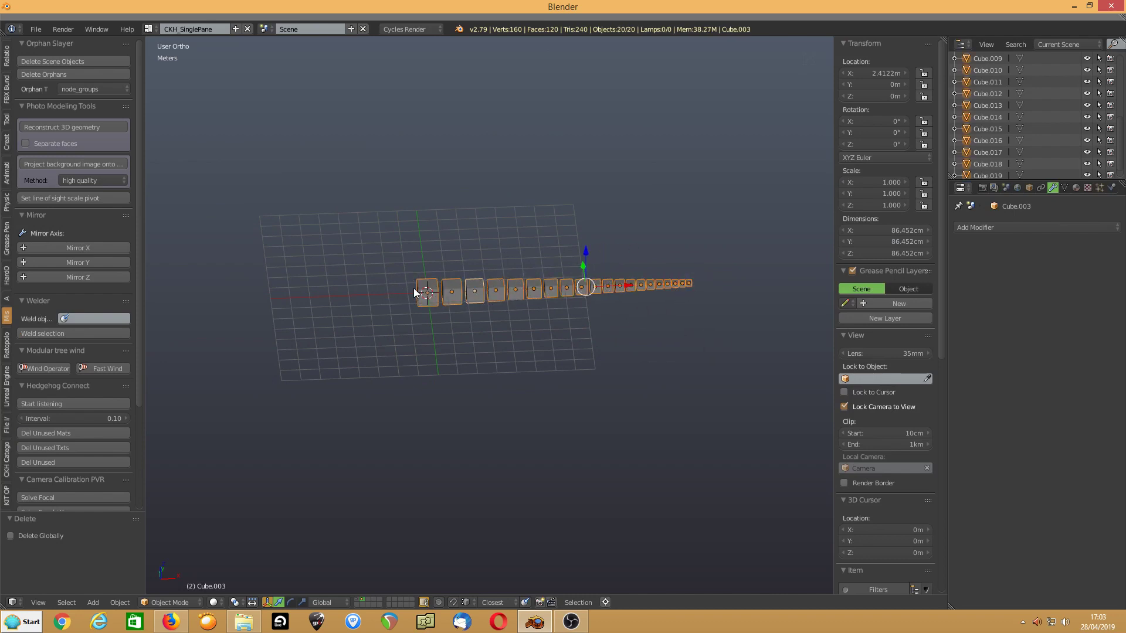
pyautogui.rightClick(410, 294)
pyautogui.scroll(3, 357, 311)
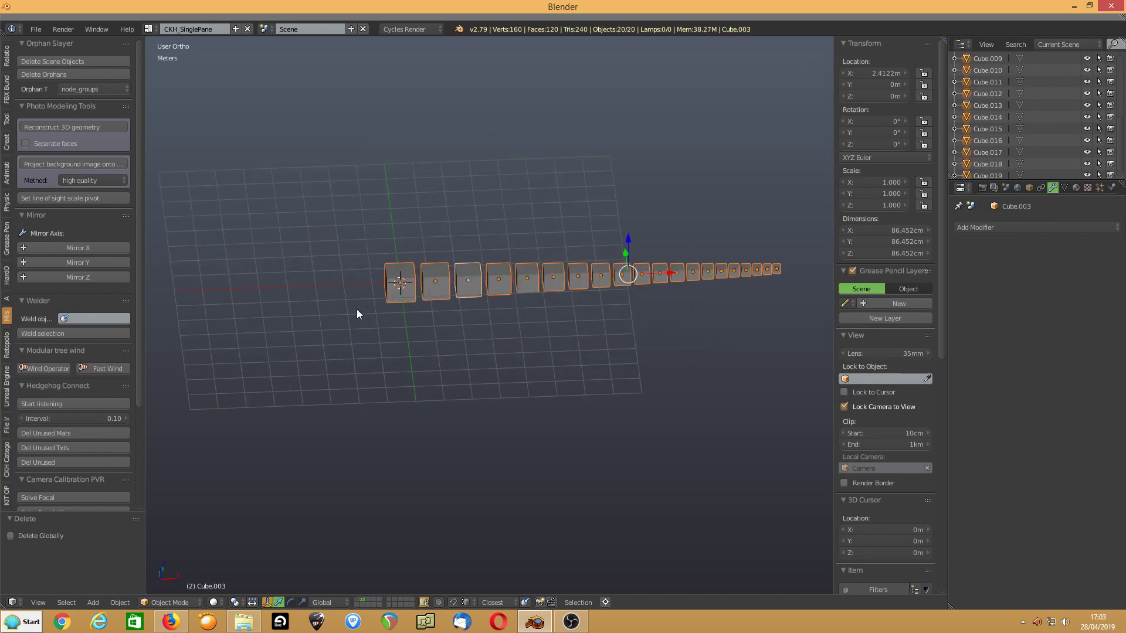
# Delete all twenty cubes and add a fresh cube at the origin.
pyautogui.press('x')
pyautogui.click(357, 310)
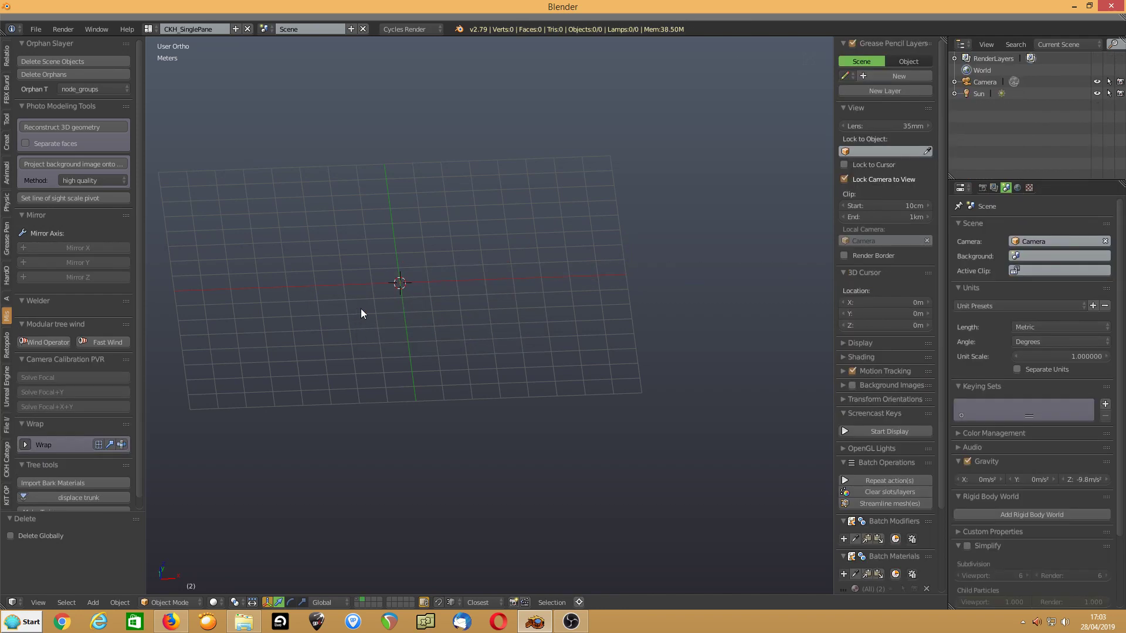
pyautogui.scroll(3, 367, 313)
pyautogui.hotkey('shift', 'a')
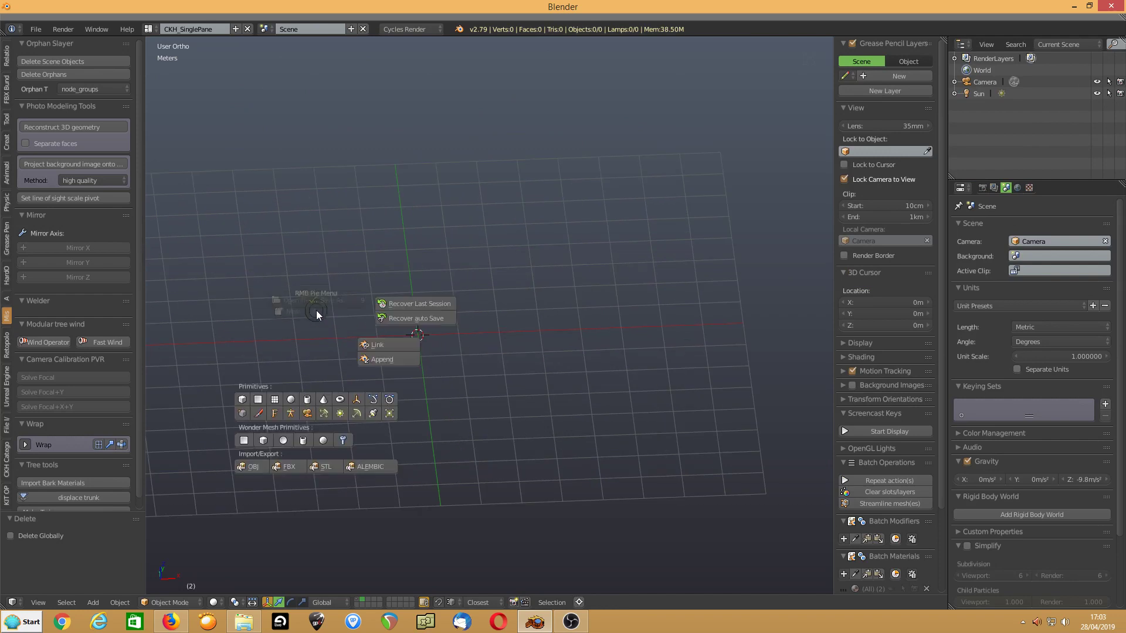
pyautogui.click(244, 400)
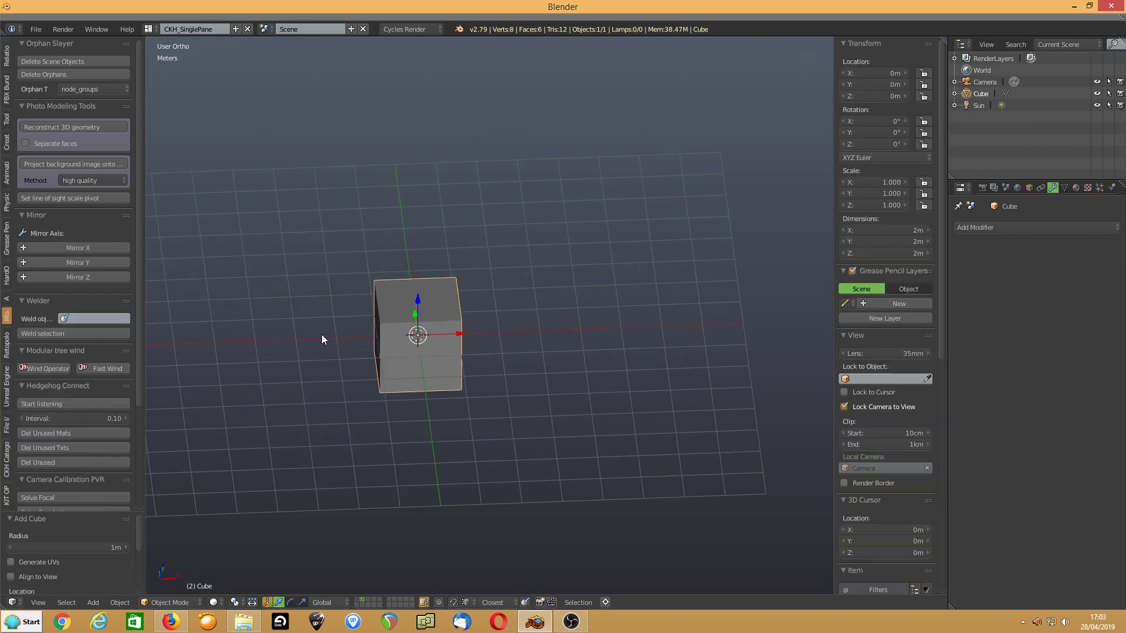
pyautogui.moveTo(321, 334); pyautogui.dragTo(341, 362, button='middle')
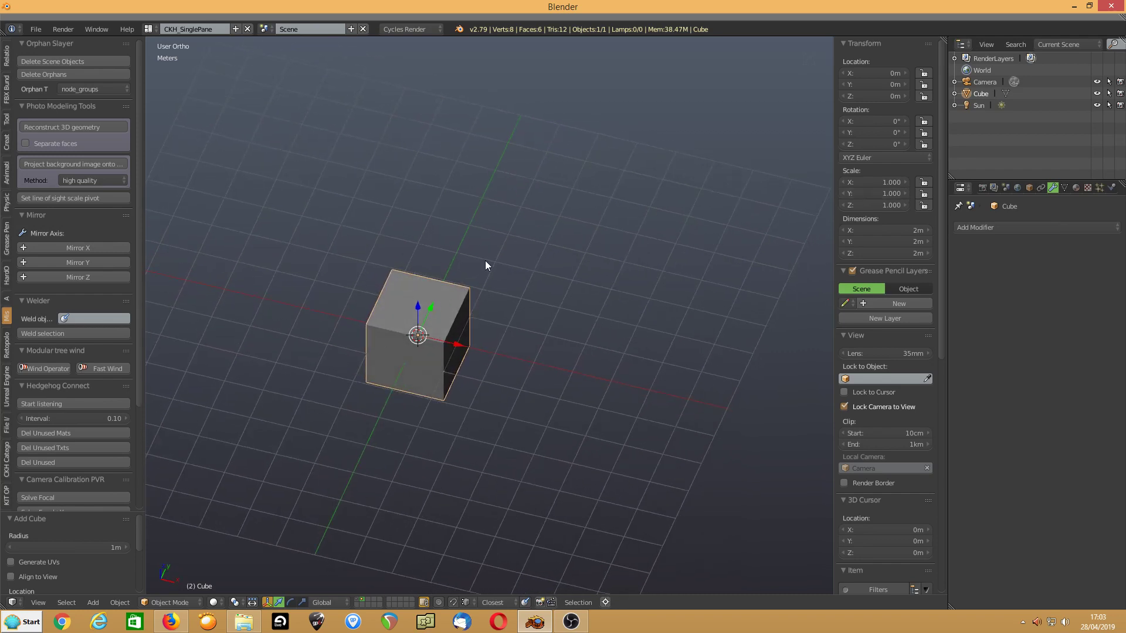
pyautogui.moveTo(486, 260); pyautogui.dragTo(489, 257, button='middle')
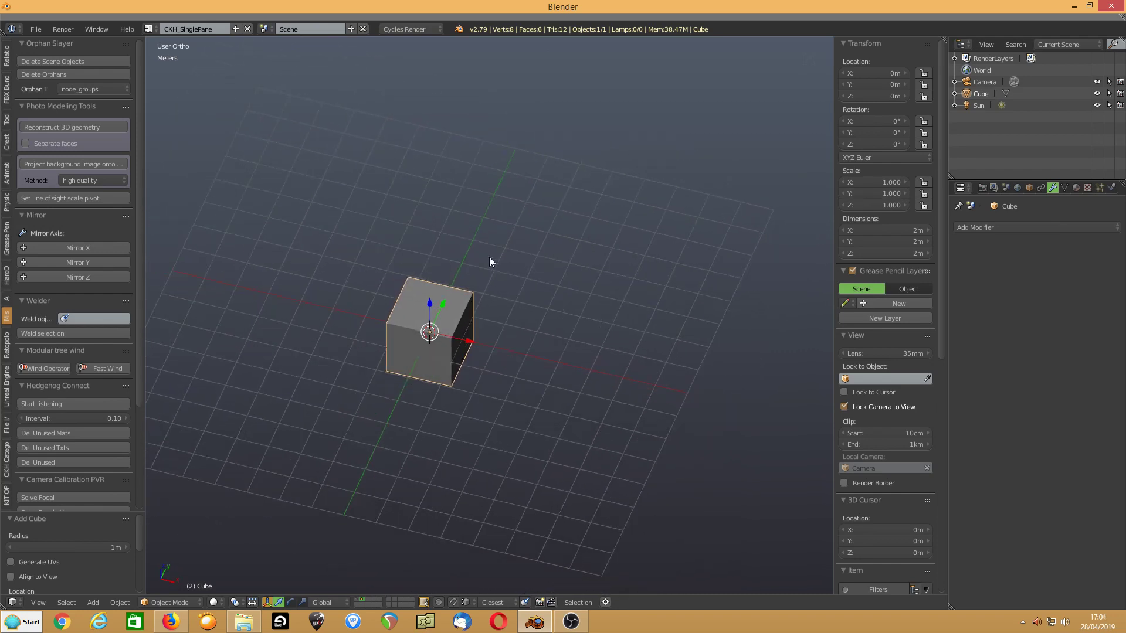
# Set the cube's X, Y and Z dimensions to 1.25 m in the N panel.
pyautogui.click(884, 229)
pyautogui.write('1.25')
pyautogui.press('Return')
pyautogui.click(878, 239)
pyautogui.write('1.25')
pyautogui.press('Return')
pyautogui.click(883, 253)
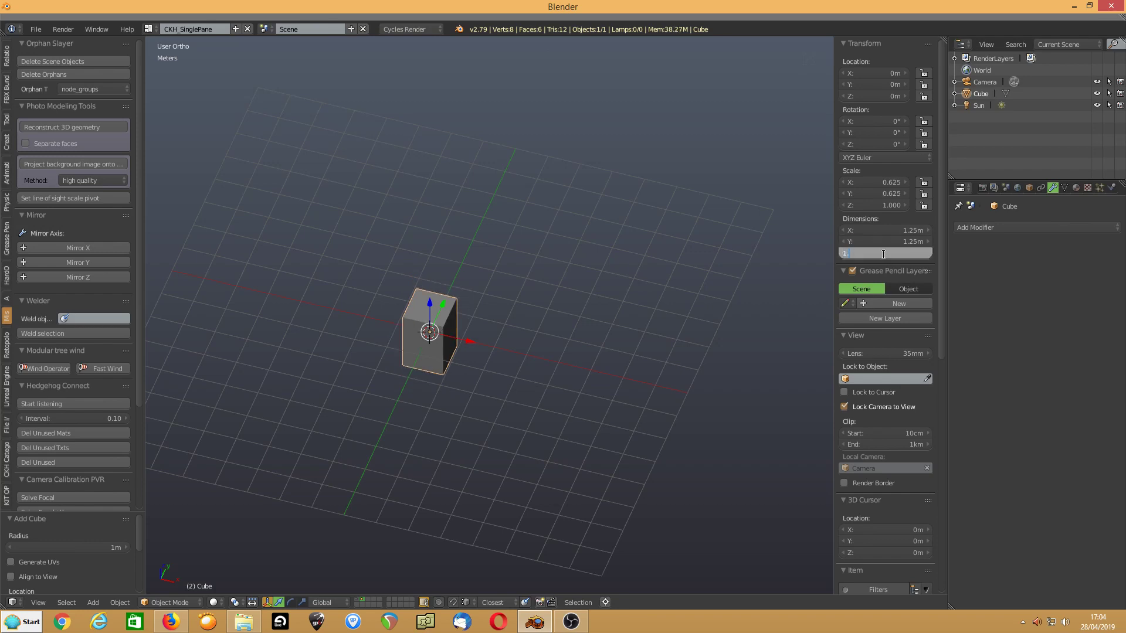
pyautogui.write('.25')
pyautogui.press('Return')
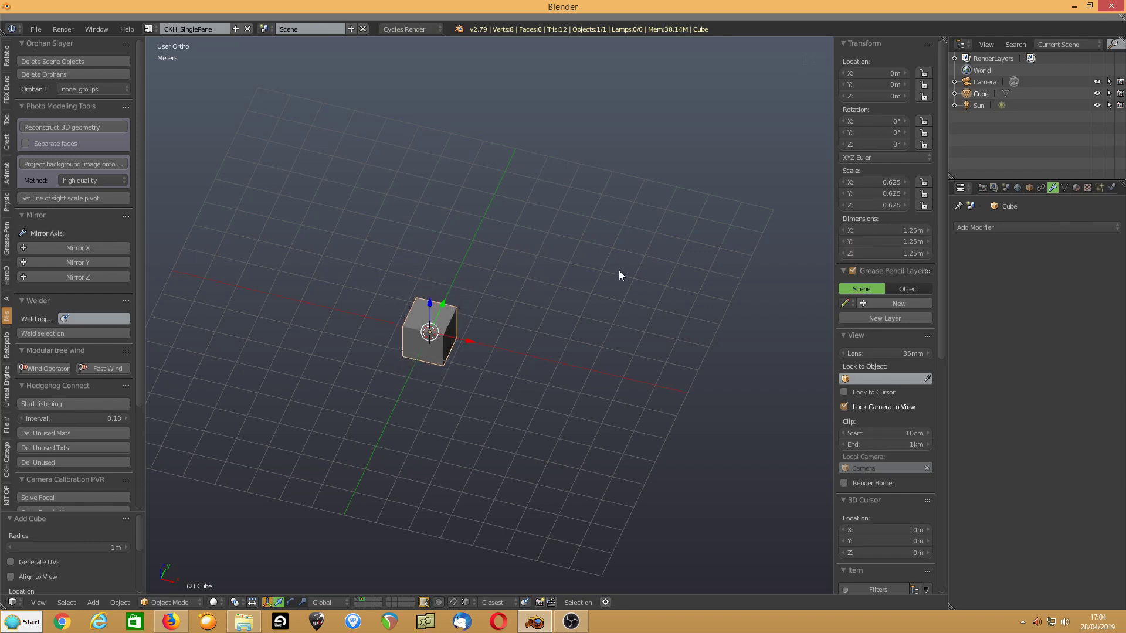
# Apply the cube's scale so it reads 1.000.
pyautogui.hotkey('ctrl', 'a')
pyautogui.click(706, 269)
pyautogui.moveTo(706, 269); pyautogui.dragTo(429, 332, button='middle')
pyautogui.scroll(5, 440, 369)
pyautogui.scroll(-3, 385, 364)
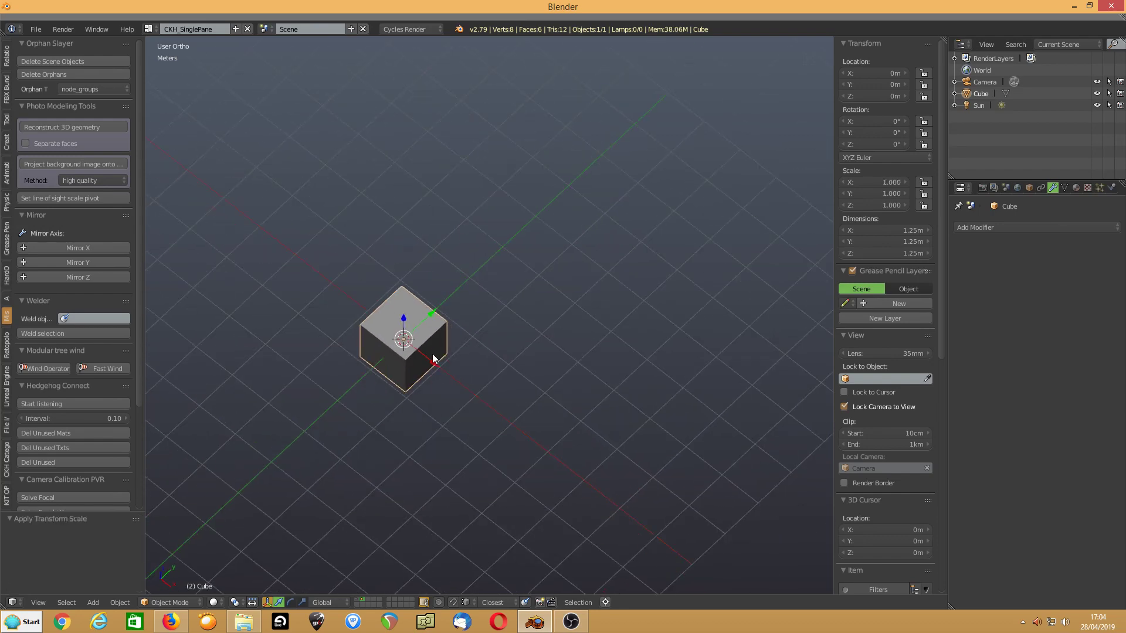
pyautogui.moveTo(418, 373); pyautogui.dragTo(433, 258, button='middle')
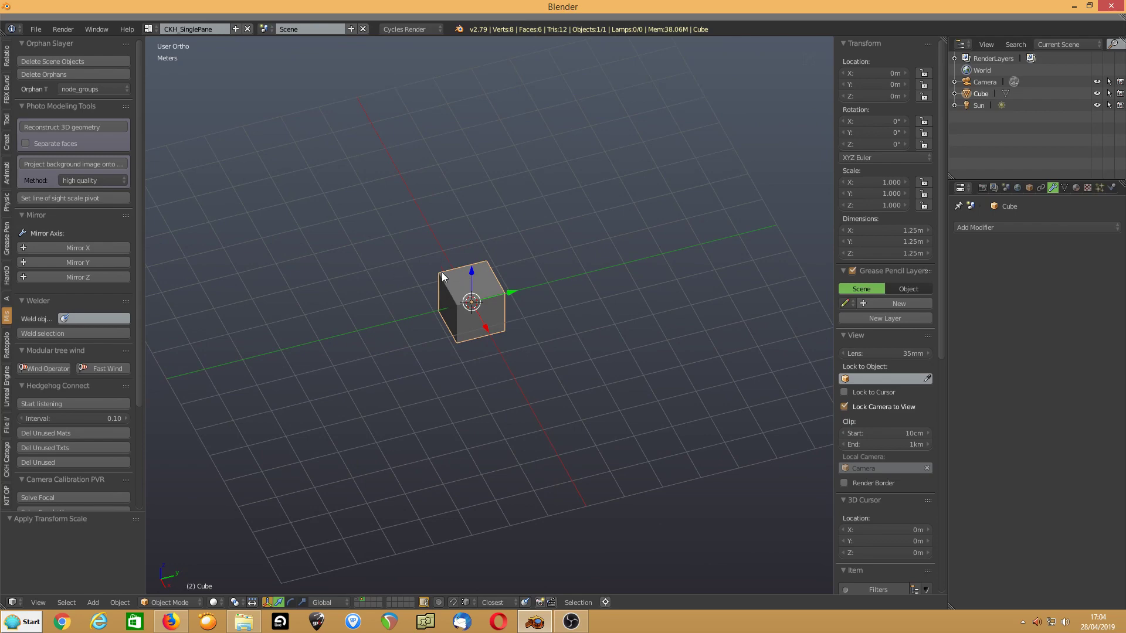
# Delete the cube and browse the append dialog to Misc_Tests/BasicRoom.blend's Object list.
pyautogui.press('x')
pyautogui.click(440, 272)
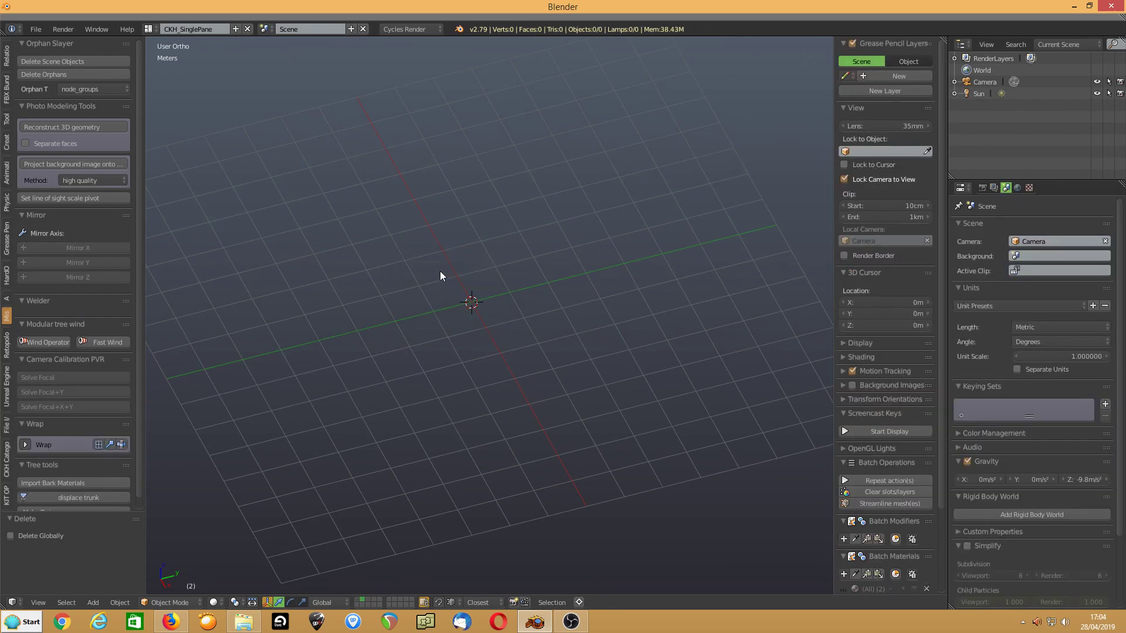
pyautogui.hotkey('shift', 'F1')
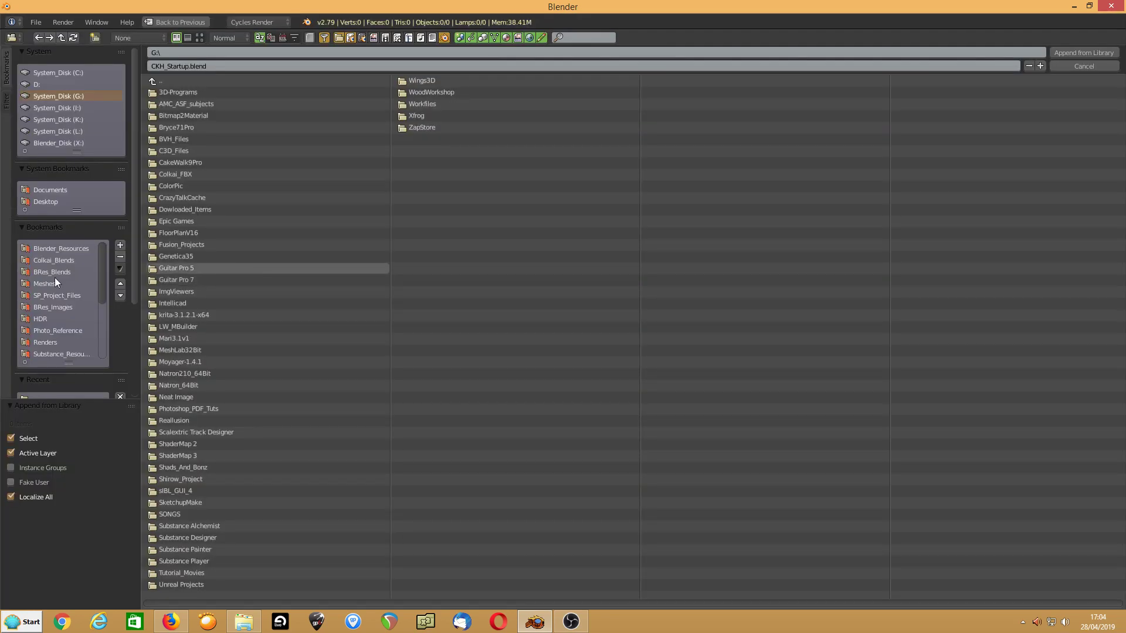
pyautogui.click(51, 260)
pyautogui.click(175, 256)
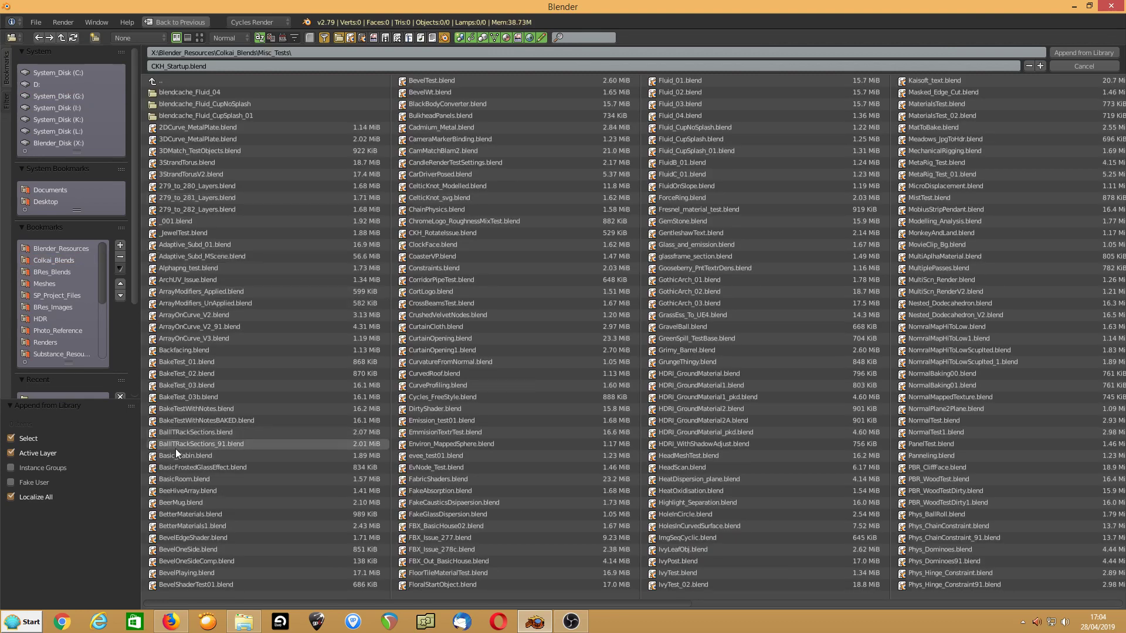
pyautogui.click(163, 481)
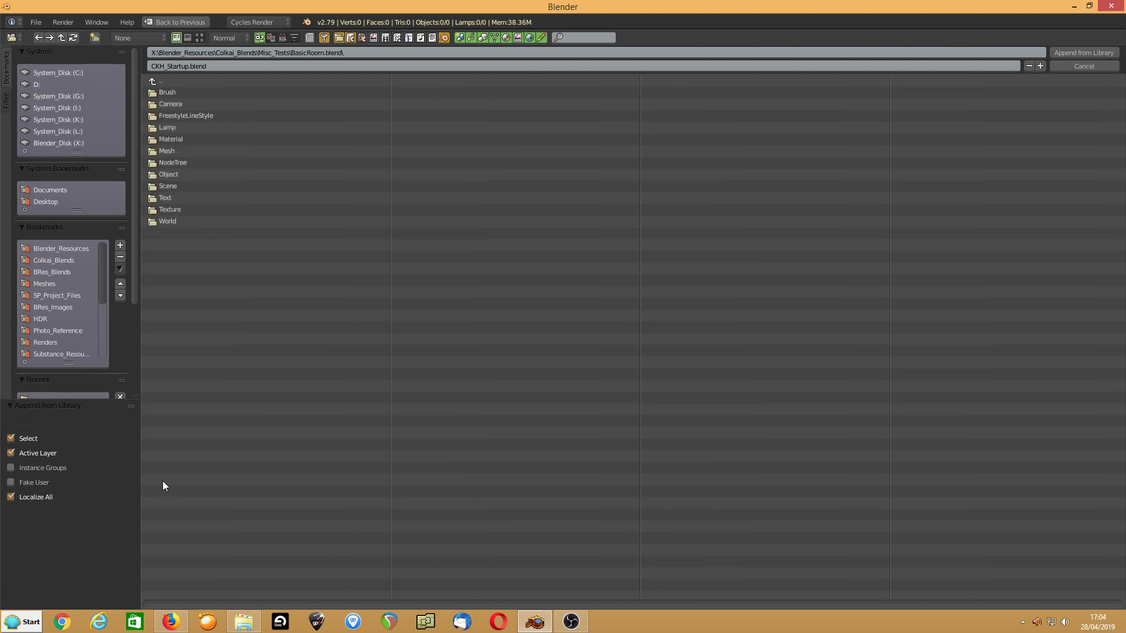
pyautogui.click(163, 175)
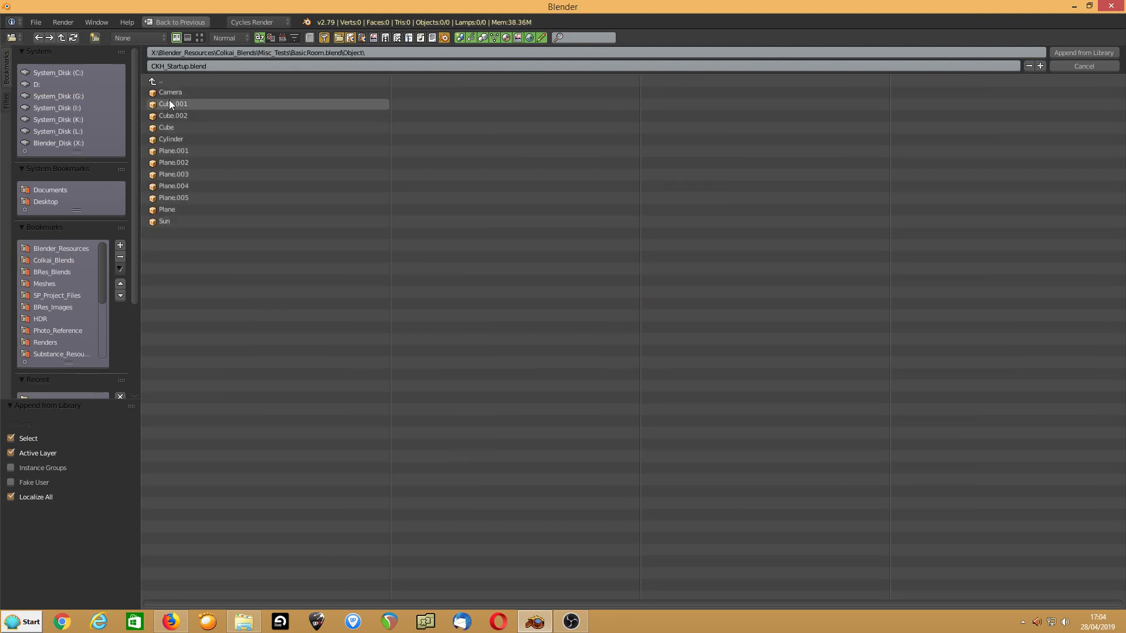
# Append Cube.002, check its 5.73 × 10.96 × 2 m dimensions, and view it in Top Ortho.
pyautogui.doubleClick(164, 116)
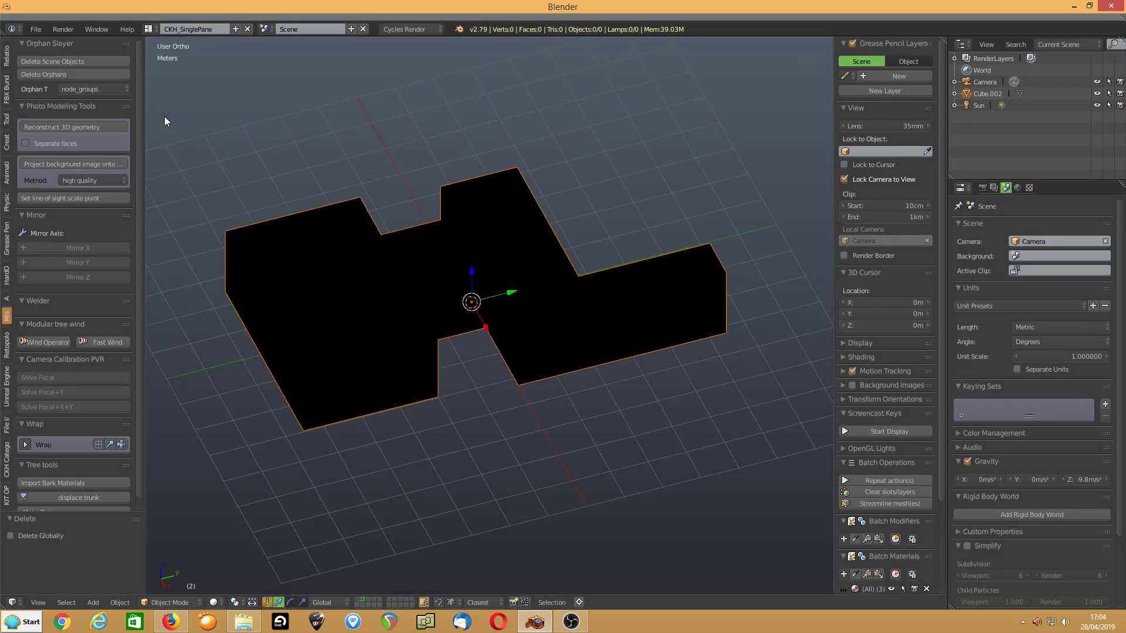
pyautogui.rightClick(327, 293)
pyautogui.moveTo(332, 259); pyautogui.dragTo(298, 286, button='middle')
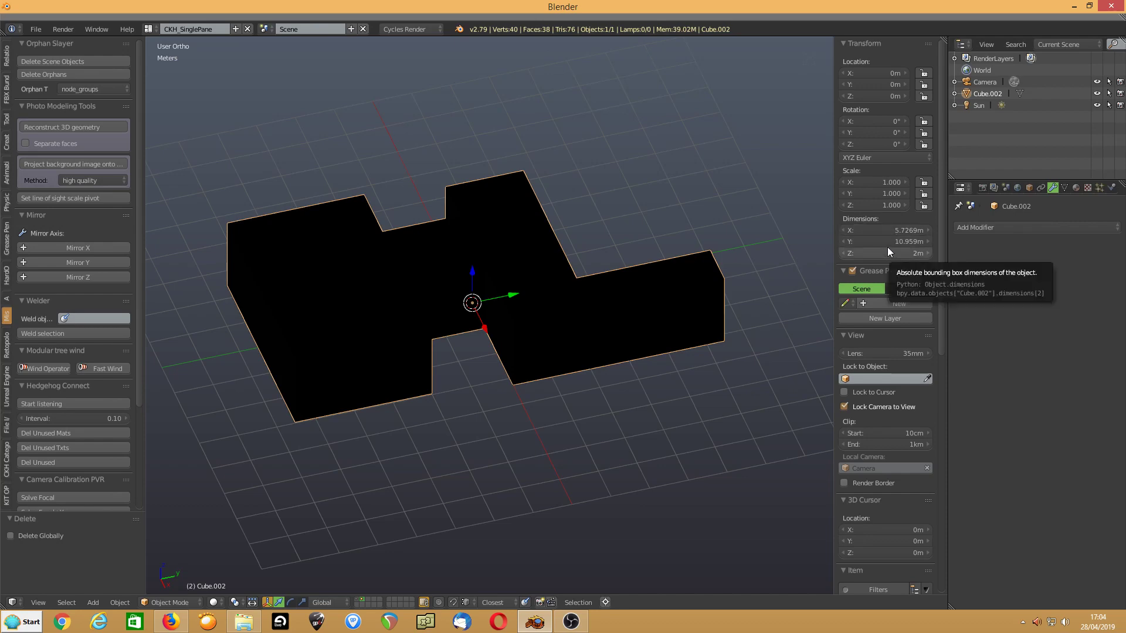
pyautogui.moveTo(561, 276); pyautogui.dragTo(422, 314, button='middle')
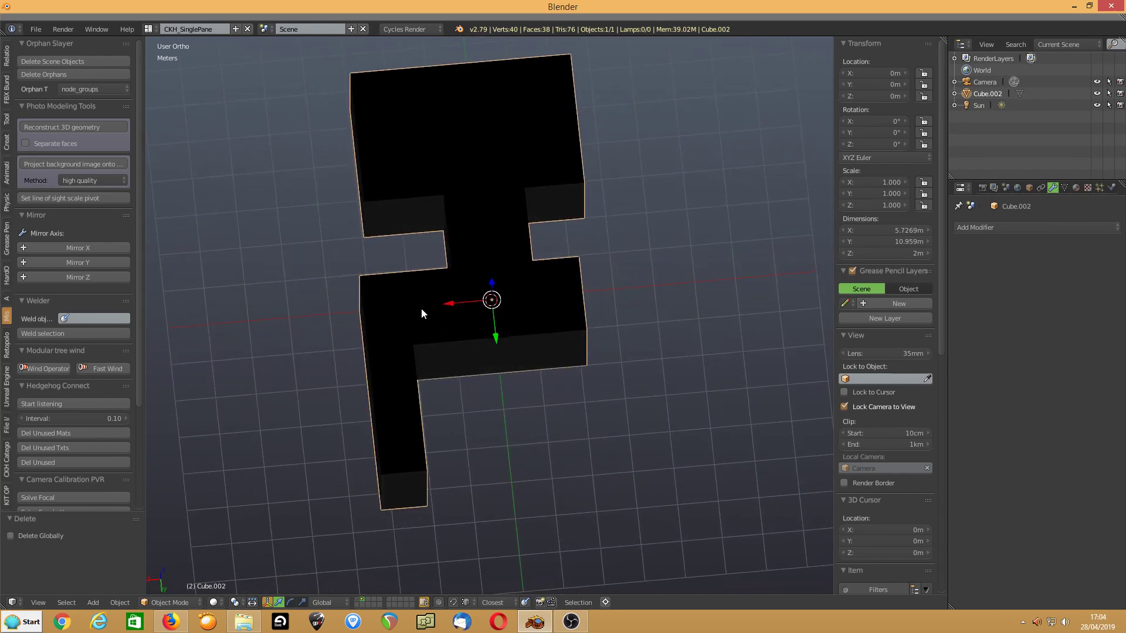
pyautogui.press('KP_7')
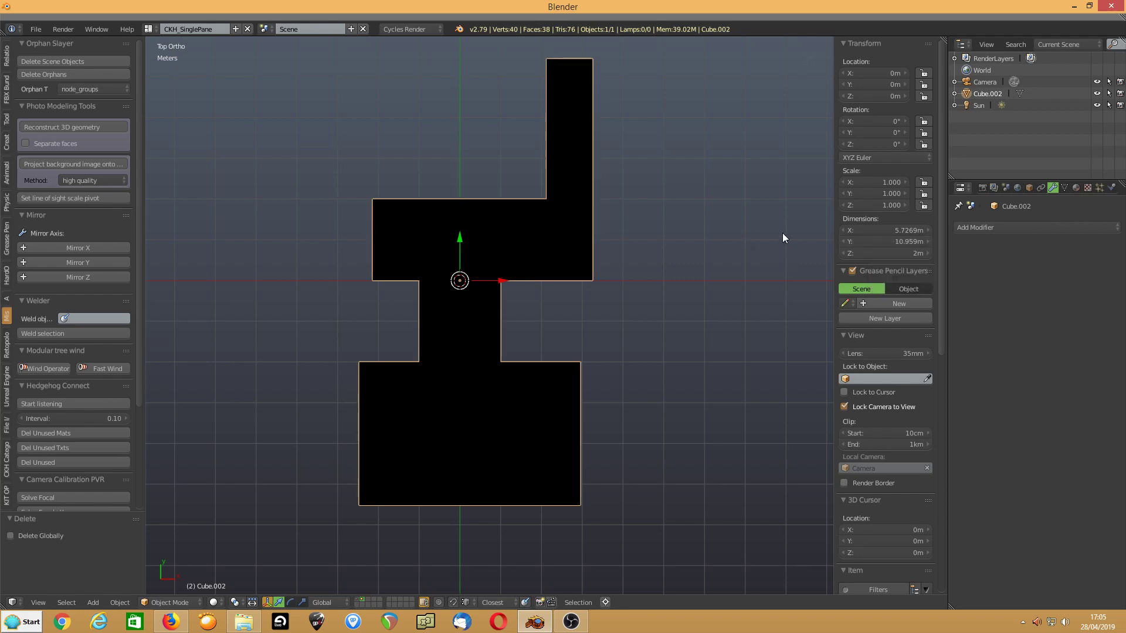
# Add a plane and set its Y dimension to 9 m.
pyautogui.rightClick(287, 256)
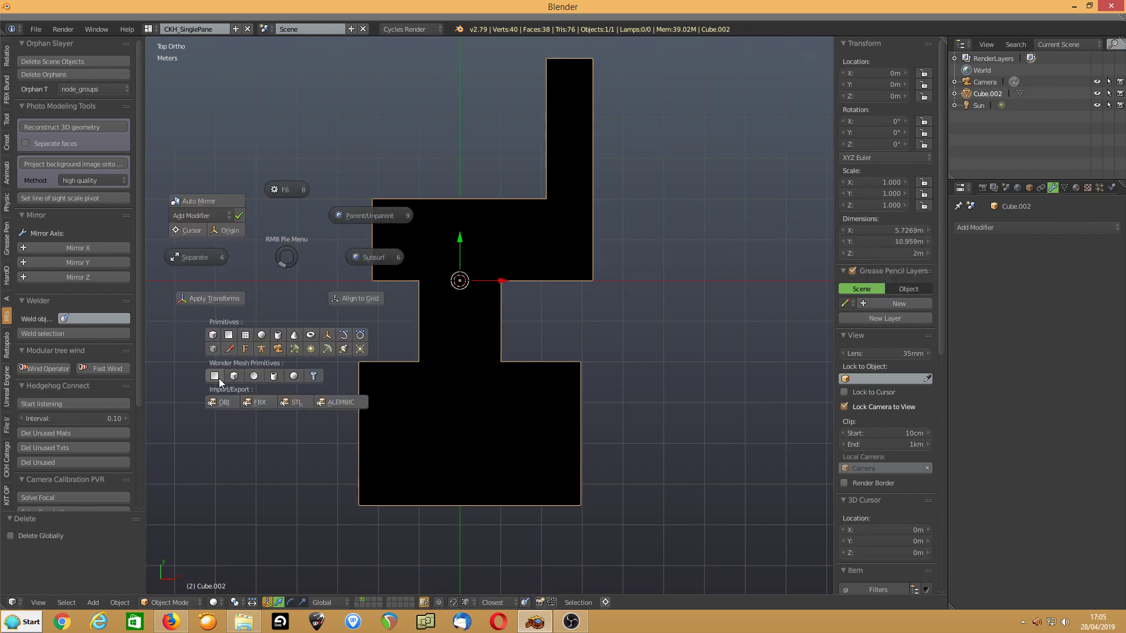
pyautogui.click(228, 335)
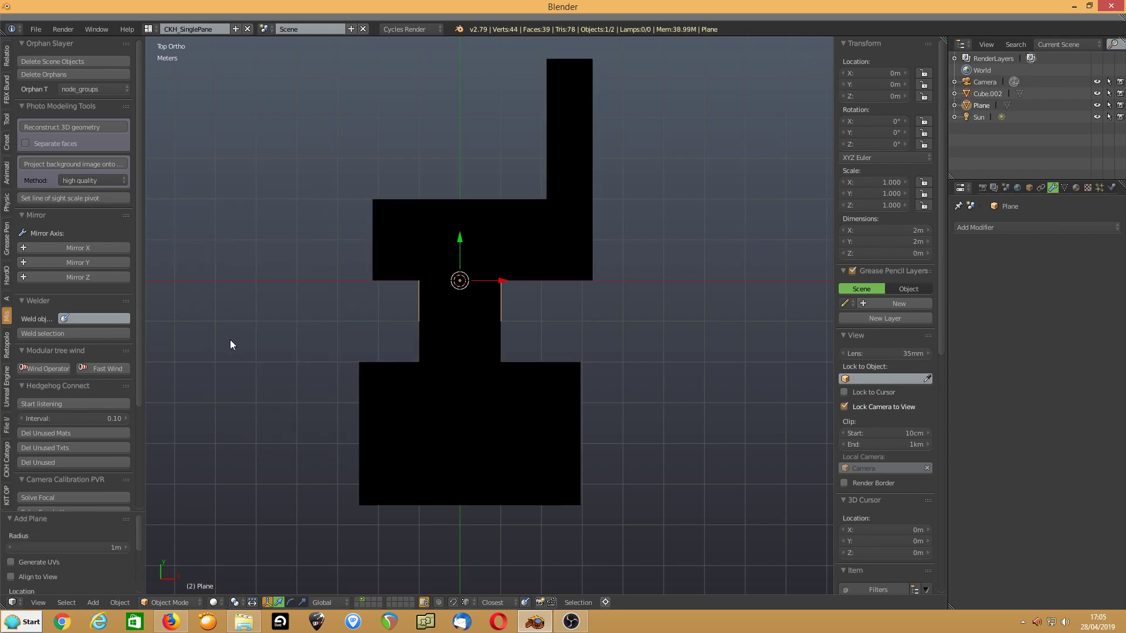
pyautogui.click(873, 241)
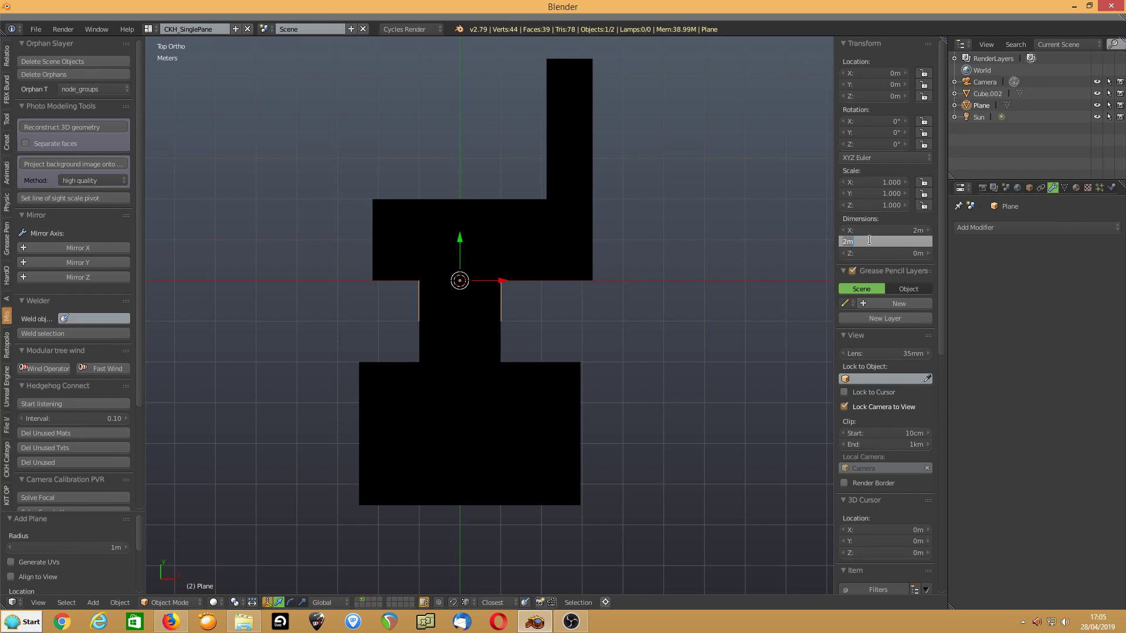
pyautogui.write('9')
pyautogui.press('Return')
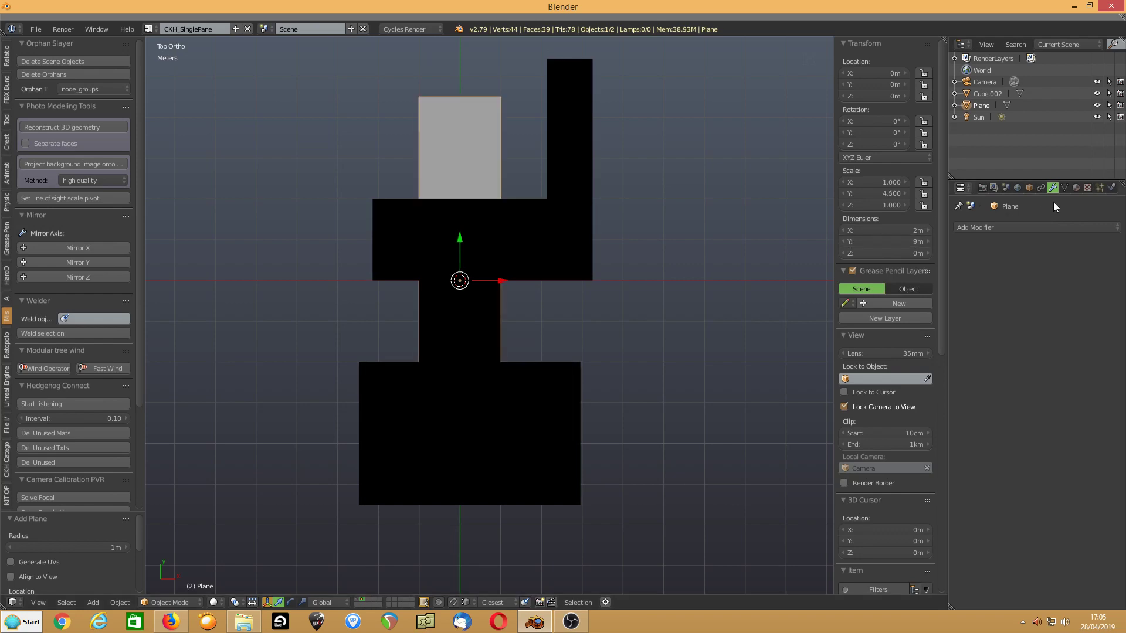
# Turn on X-Ray for the plane and set its Maximum Draw Type to Wire.
pyautogui.click(1029, 188)
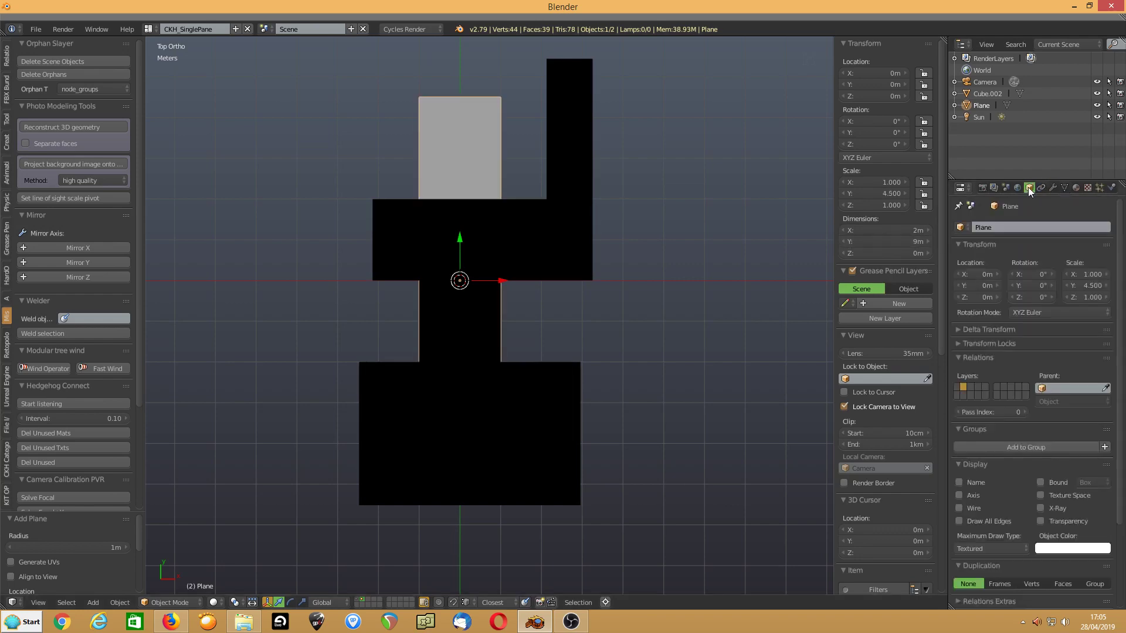
pyautogui.click(1051, 507)
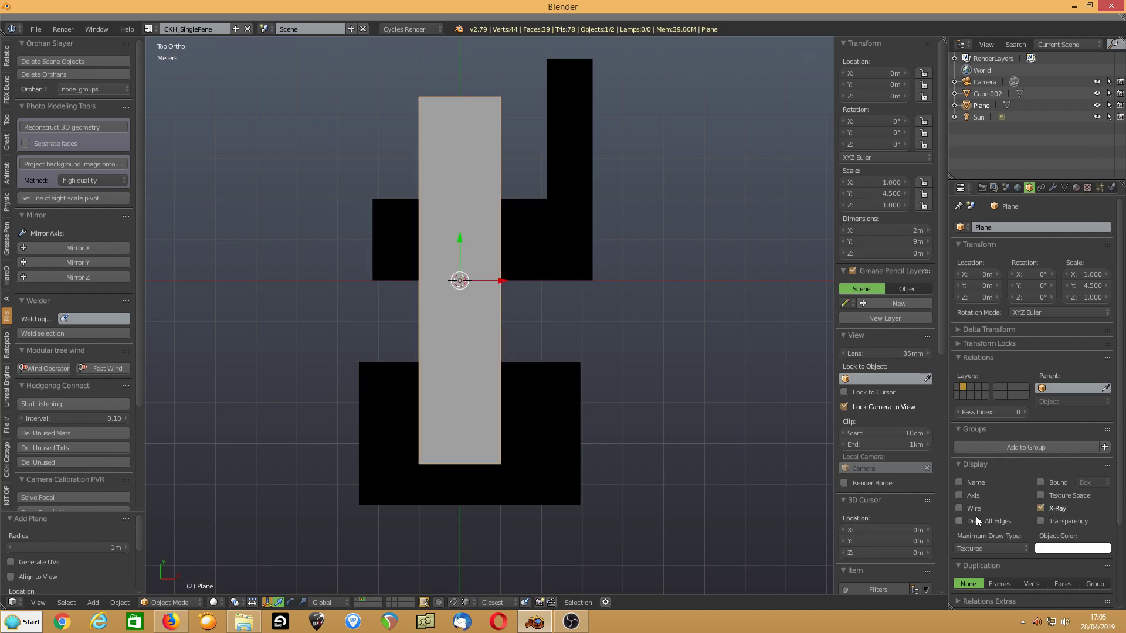
pyautogui.click(974, 547)
pyautogui.click(956, 524)
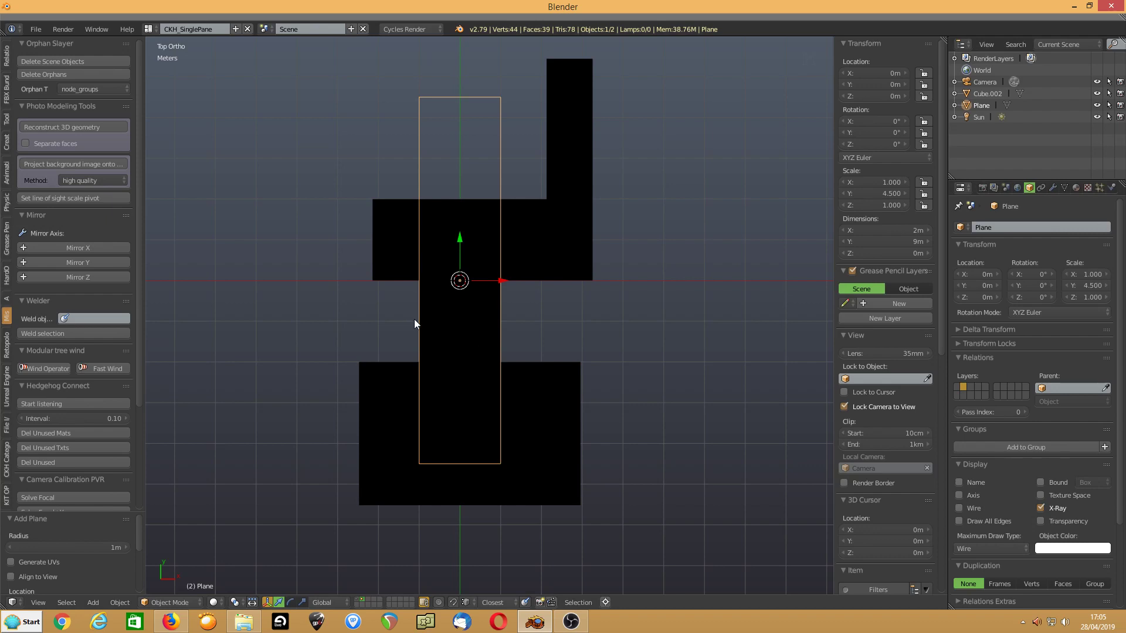
# Widen the 9 m plane along the X axis.
pyautogui.rightClick(395, 268)
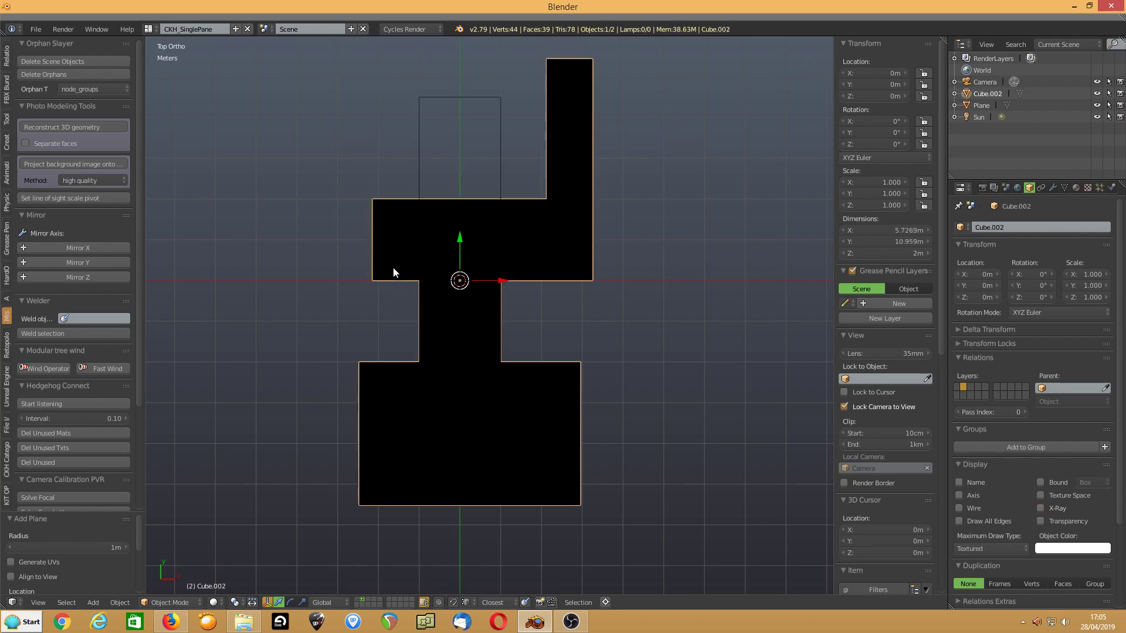
pyautogui.rightClick(417, 163)
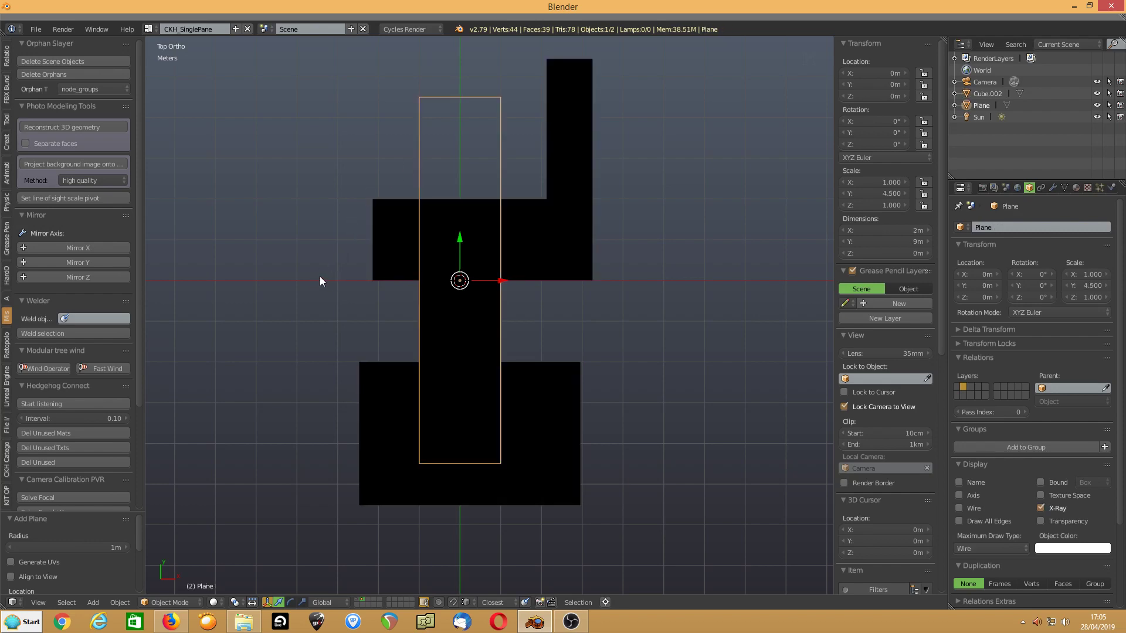
pyautogui.press('s')
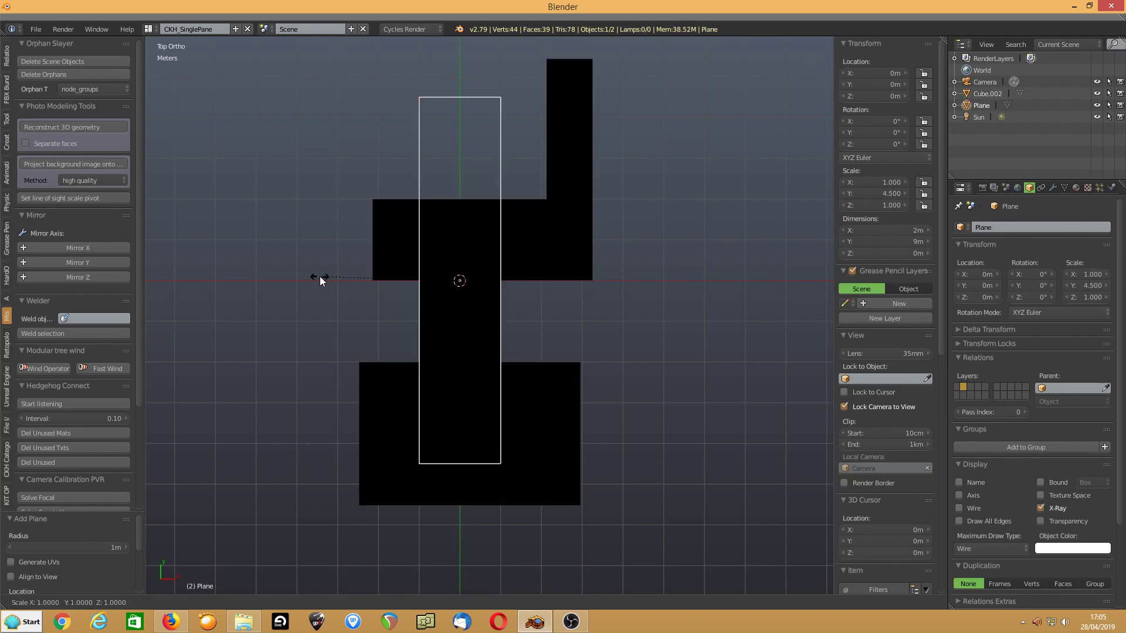
pyautogui.press('x')
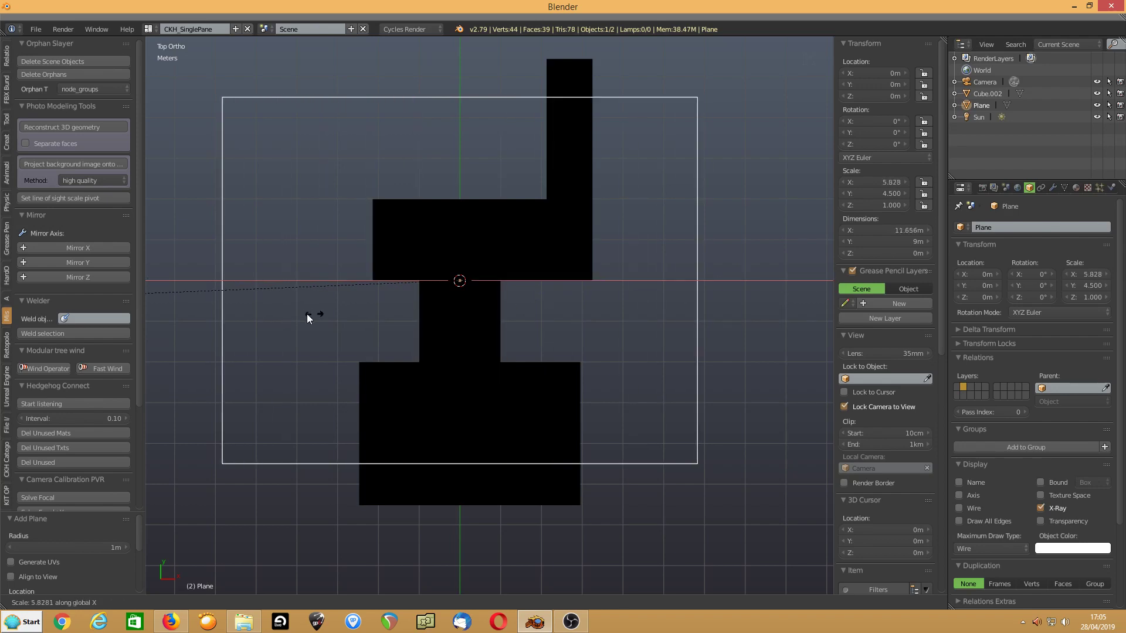
pyautogui.click(252, 314)
# Scale the room mesh down and nudge the plane slightly in negative Y.
pyautogui.rightClick(545, 223)
pyautogui.press('s')
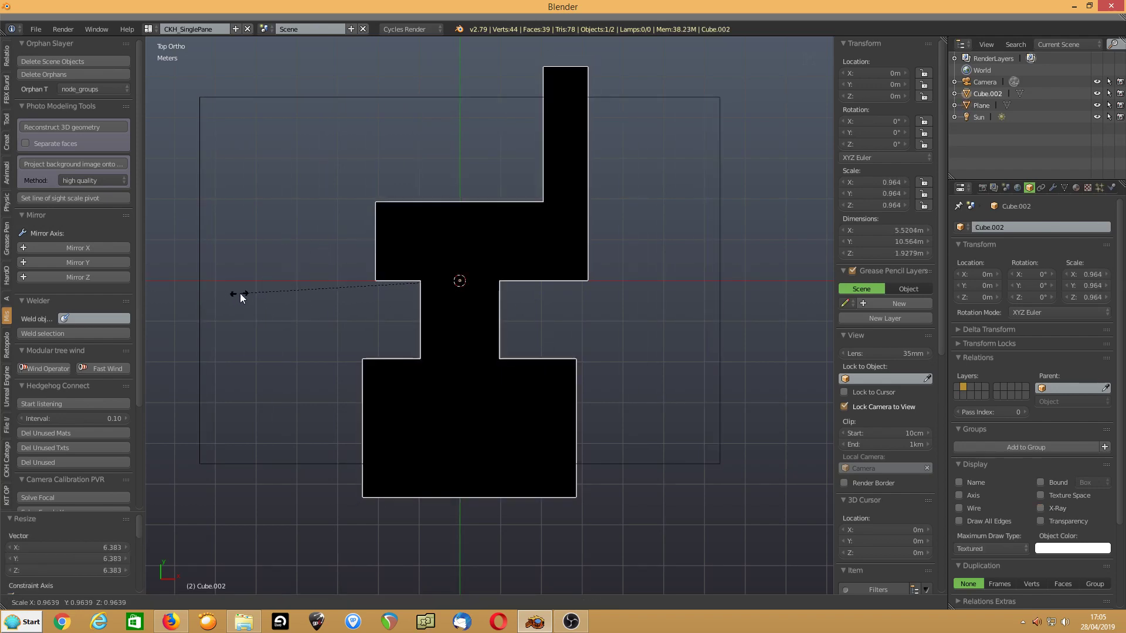
pyautogui.click(278, 292)
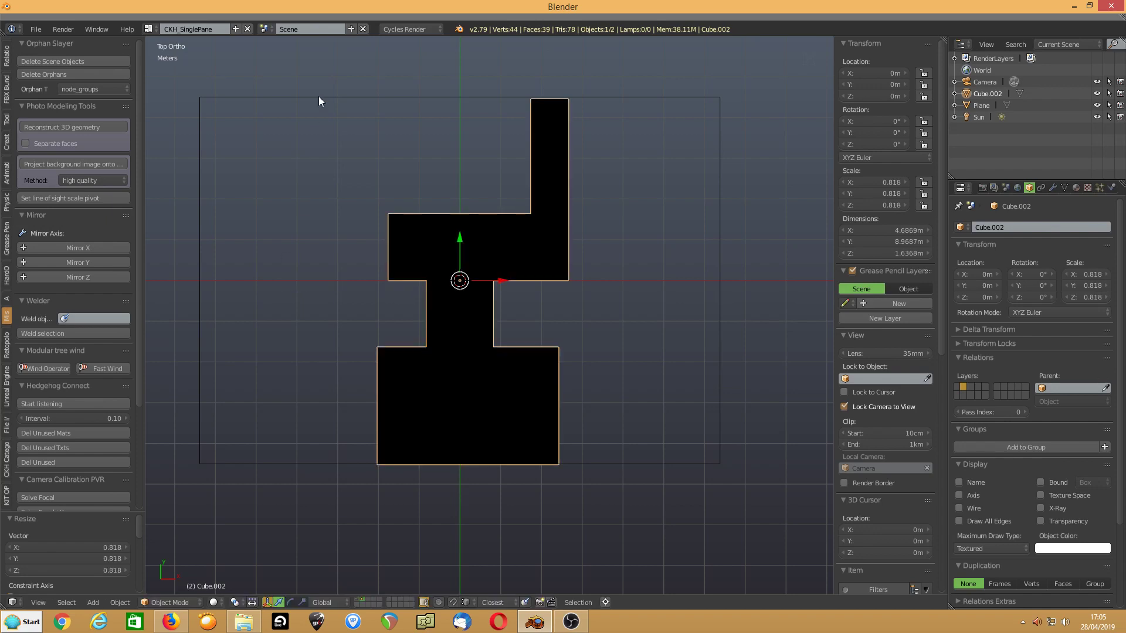
pyautogui.rightClick(317, 99)
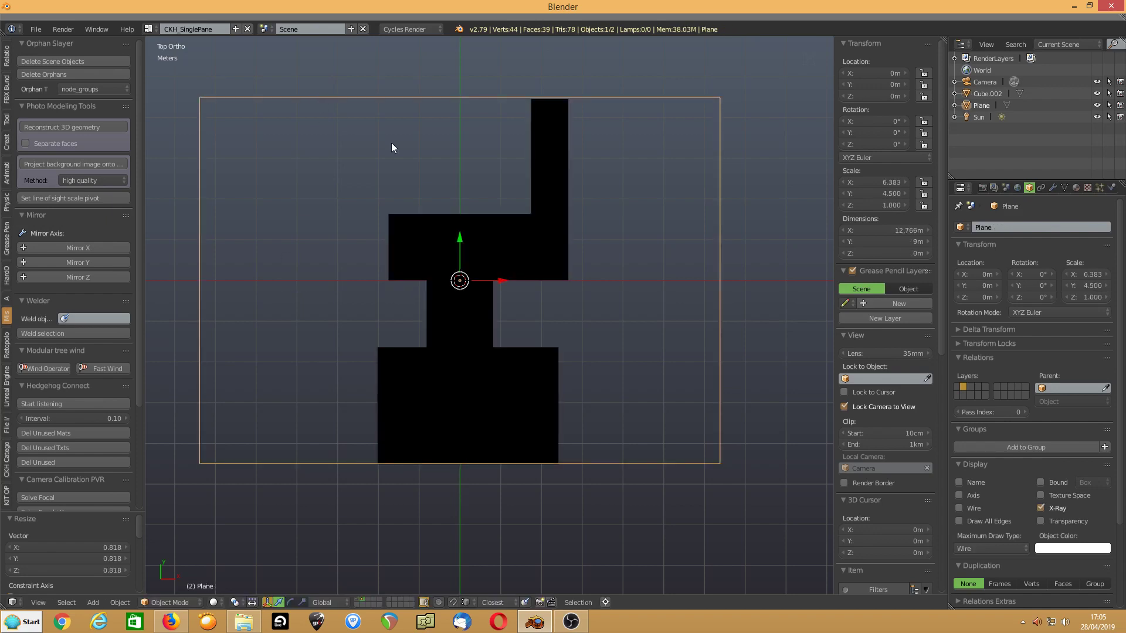
pyautogui.moveTo(458, 243); pyautogui.dragTo(461, 243)
pyautogui.rightClick(461, 242)
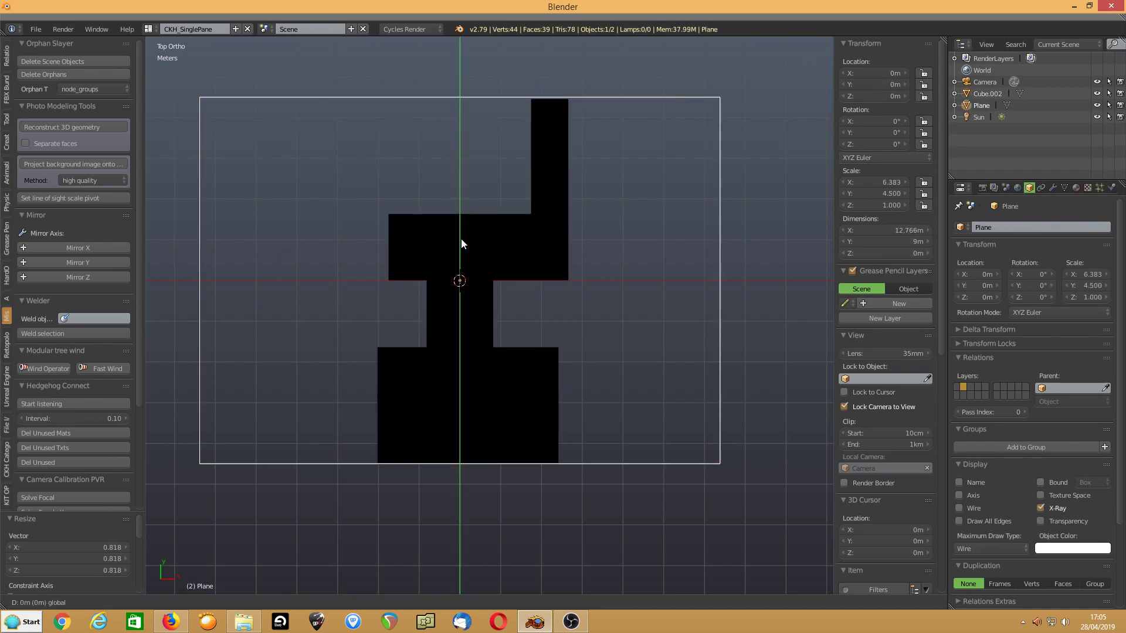
pyautogui.rightClick(424, 254)
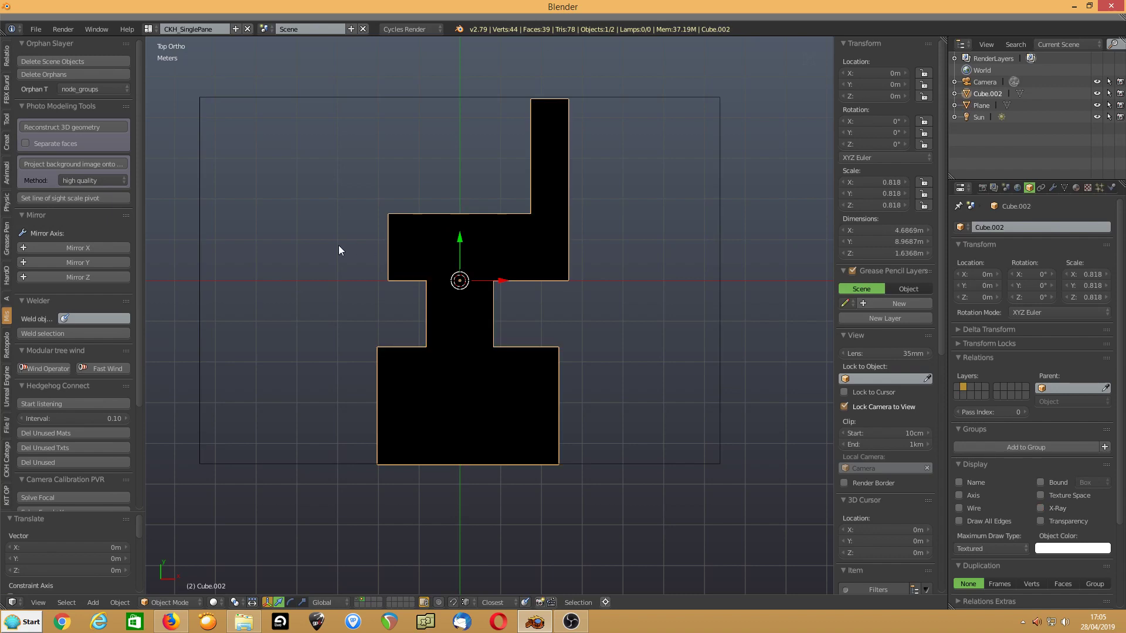
pyautogui.rightClick(396, 97)
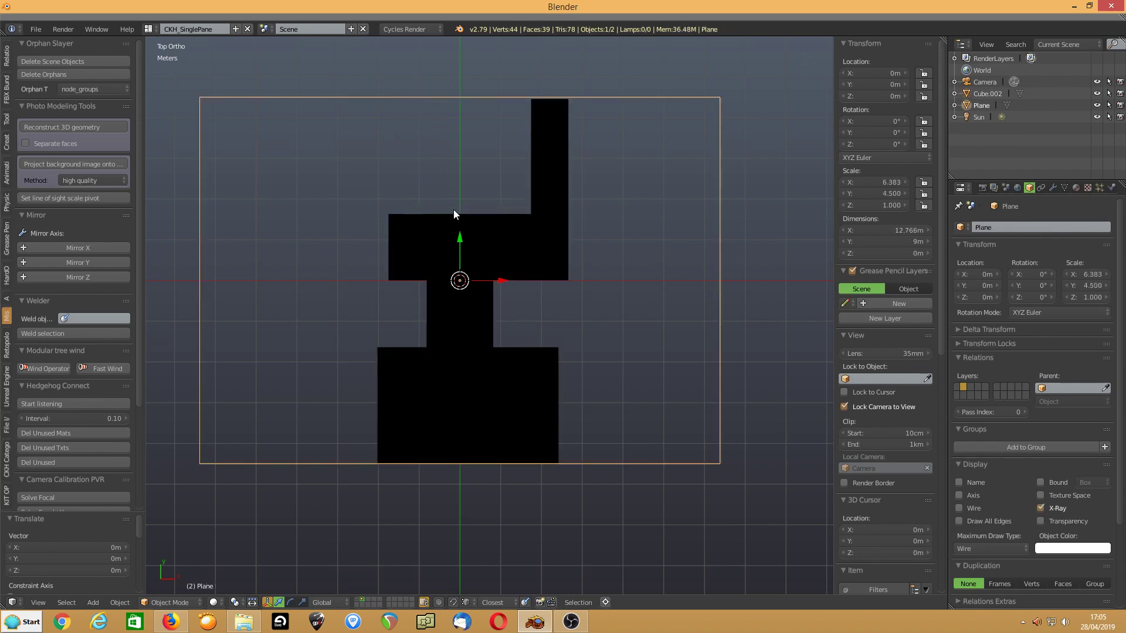
pyautogui.moveTo(460, 235); pyautogui.dragTo(460, 237, button='right')
# Fine-tune the room mesh's scale to 0.821 so it measures 4.70 × 9.00 m.
pyautogui.rightClick(423, 252)
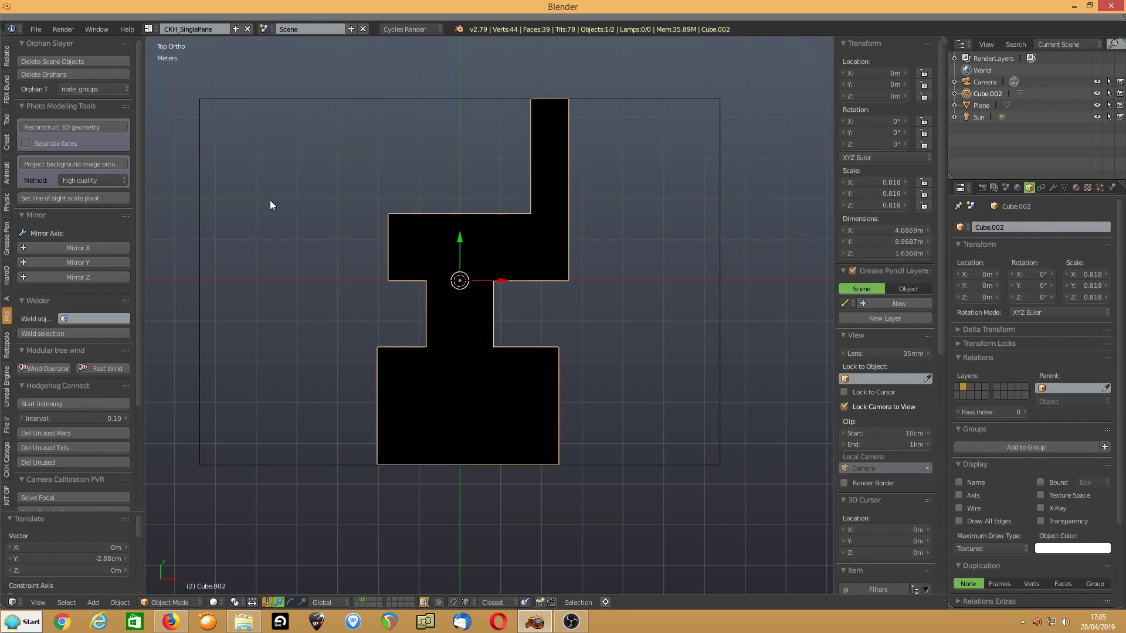
pyautogui.press('s')
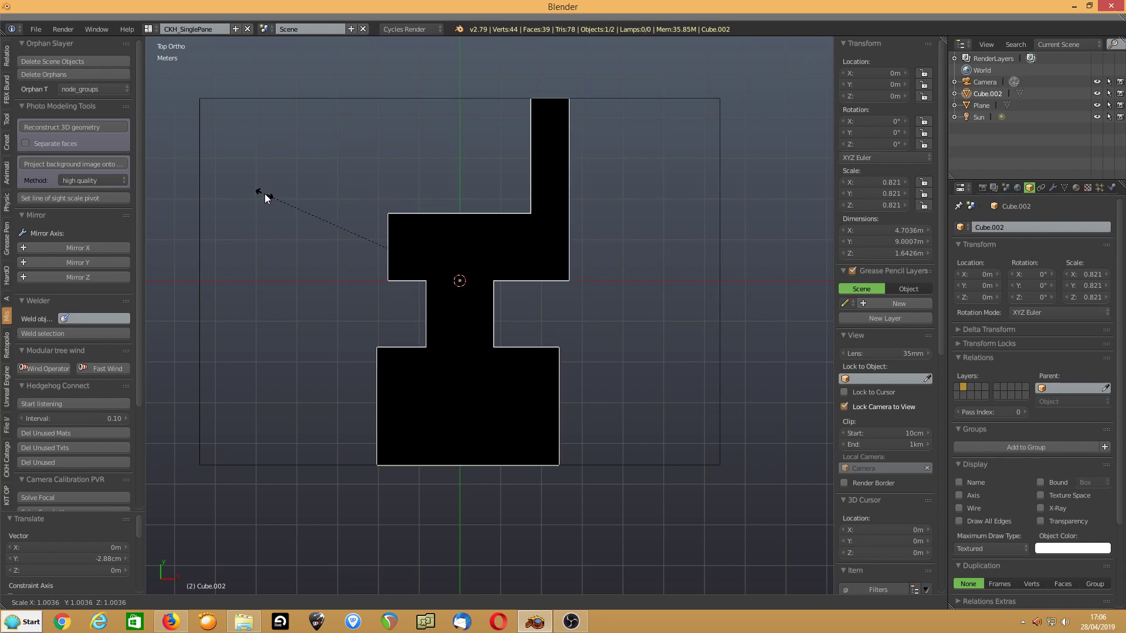
pyautogui.click(265, 193)
pyautogui.moveTo(268, 195); pyautogui.dragTo(396, 334, button='middle')
pyautogui.scroll(-3, 401, 282)
pyautogui.scroll(-4, 422, 320)
pyautogui.scroll(3, 431, 331)
pyautogui.moveTo(535, 316); pyautogui.dragTo(423, 307, button='middle')
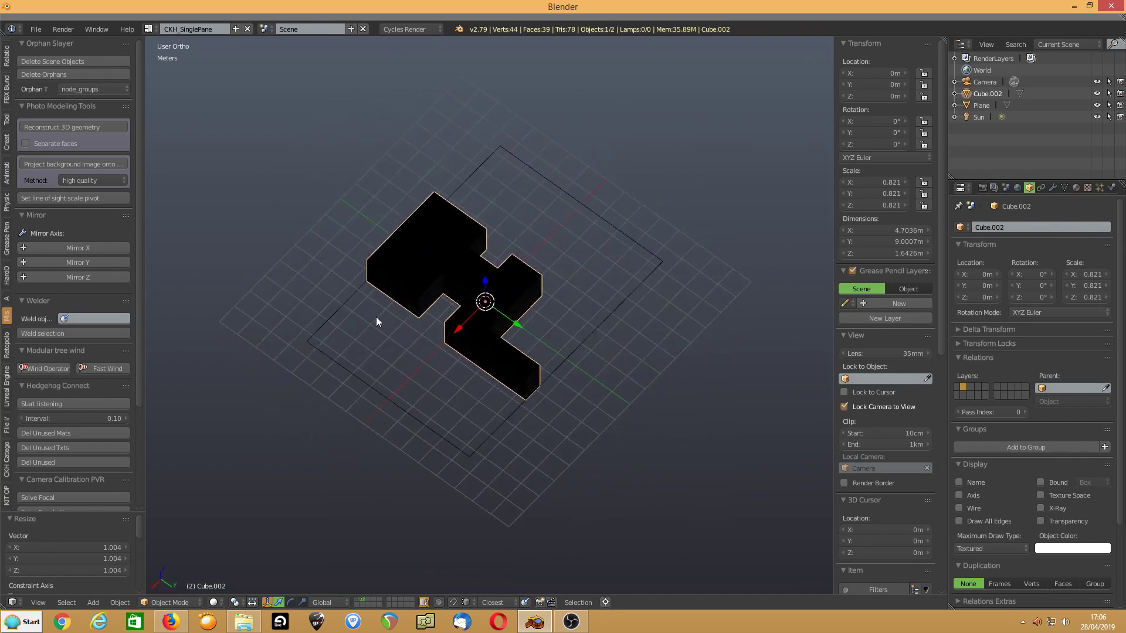
pyautogui.press('s')
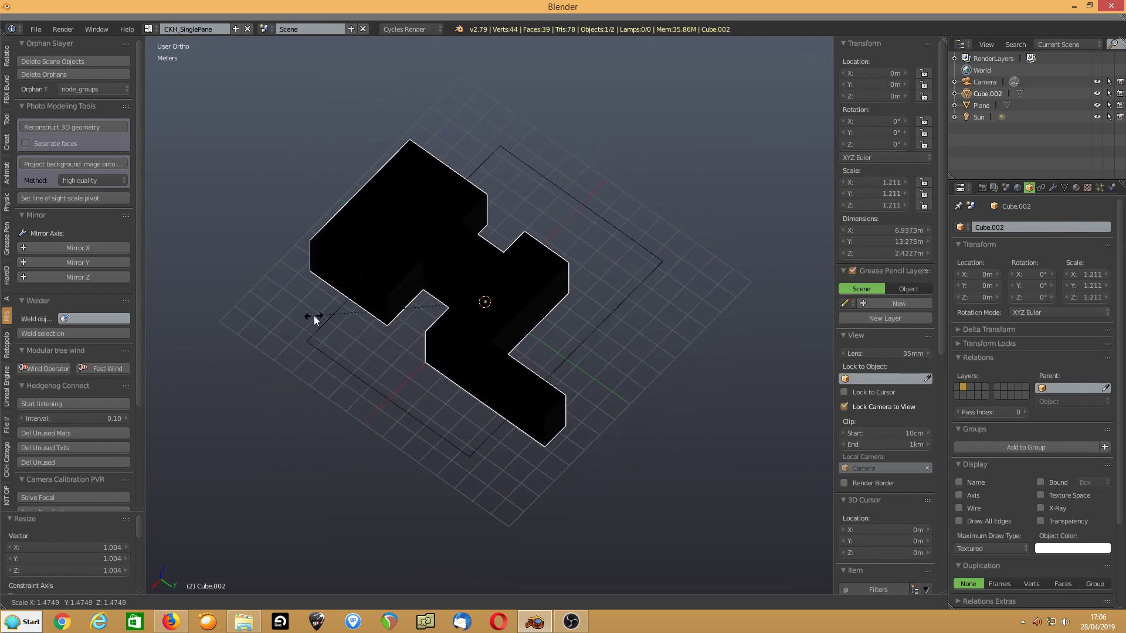
pyautogui.click(283, 312)
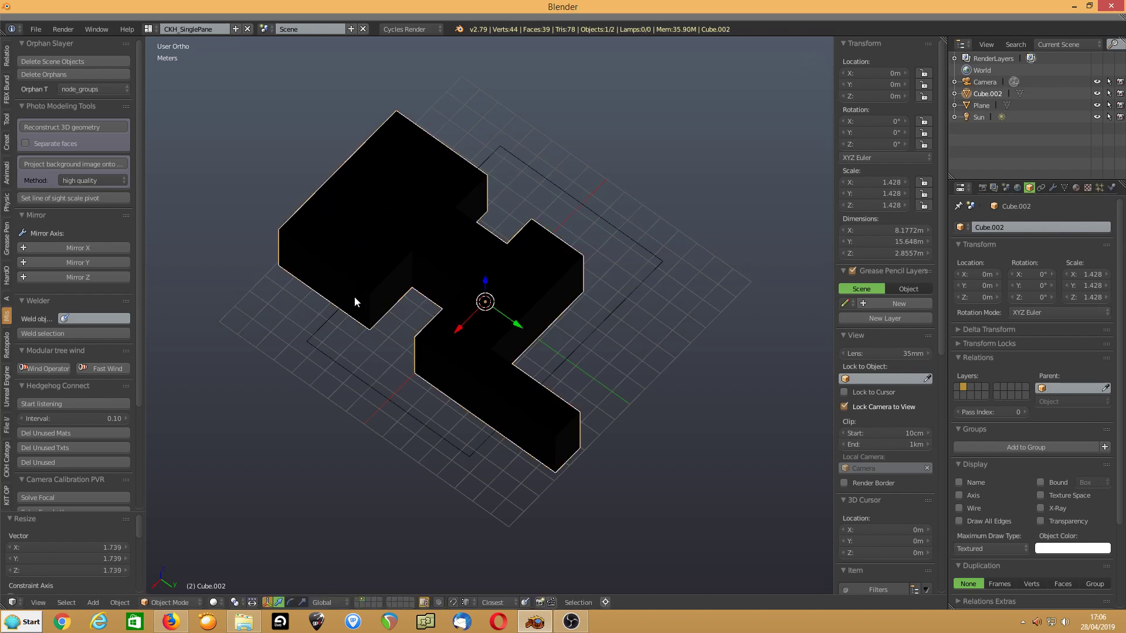
pyautogui.hotkey('ctrl', 'a')
pyautogui.click(437, 301)
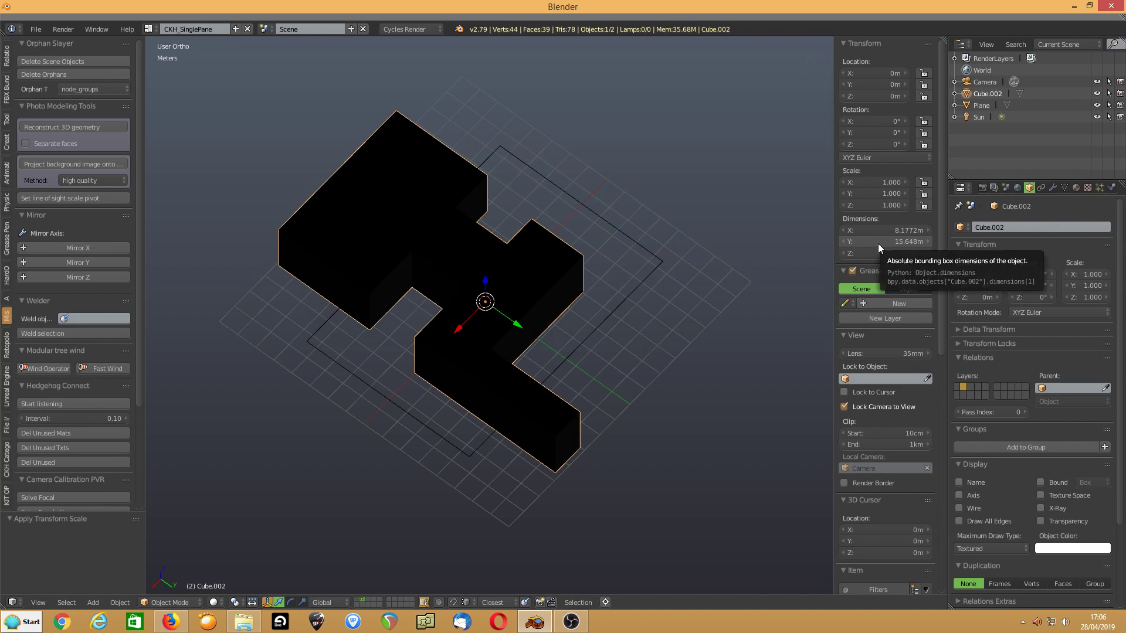
pyautogui.click(23, 622)
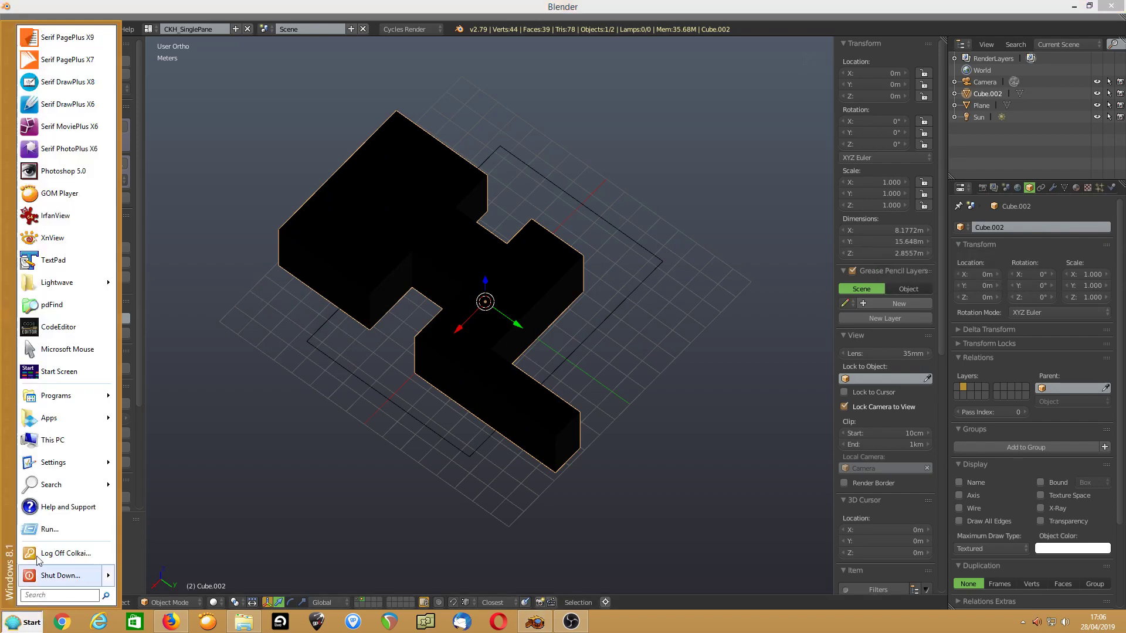
pyautogui.click(41, 556)
pyautogui.click(97, 585)
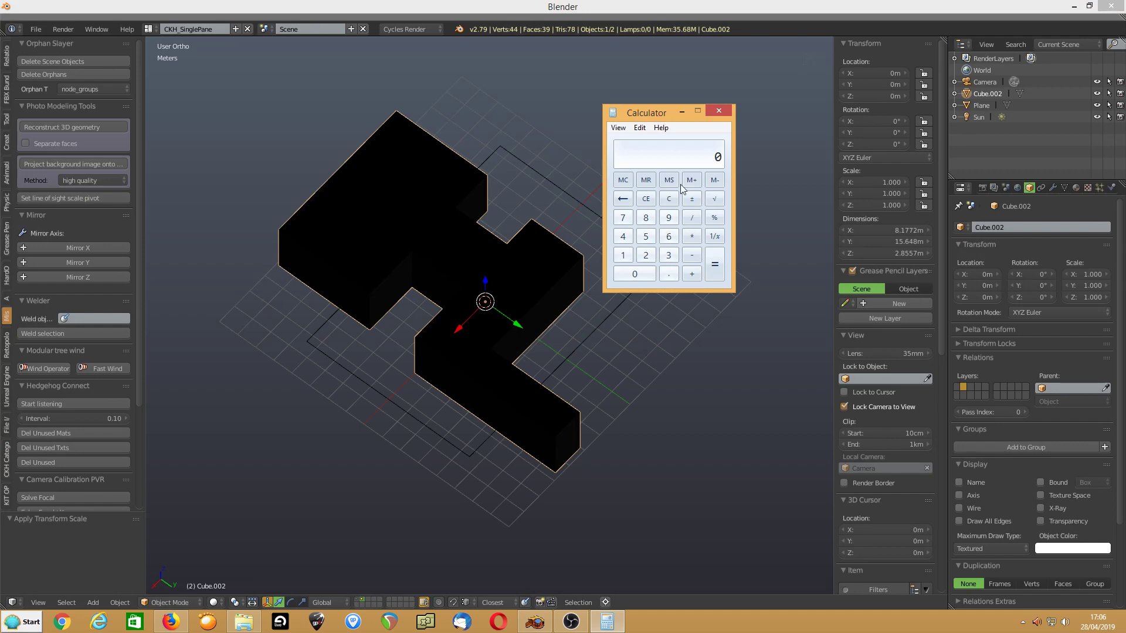
pyautogui.write('9')
pyautogui.write('15')
pyautogui.write('.')
pyautogui.write('648')
pyautogui.press('Return')
pyautogui.click(719, 112)
pyautogui.click(874, 230)
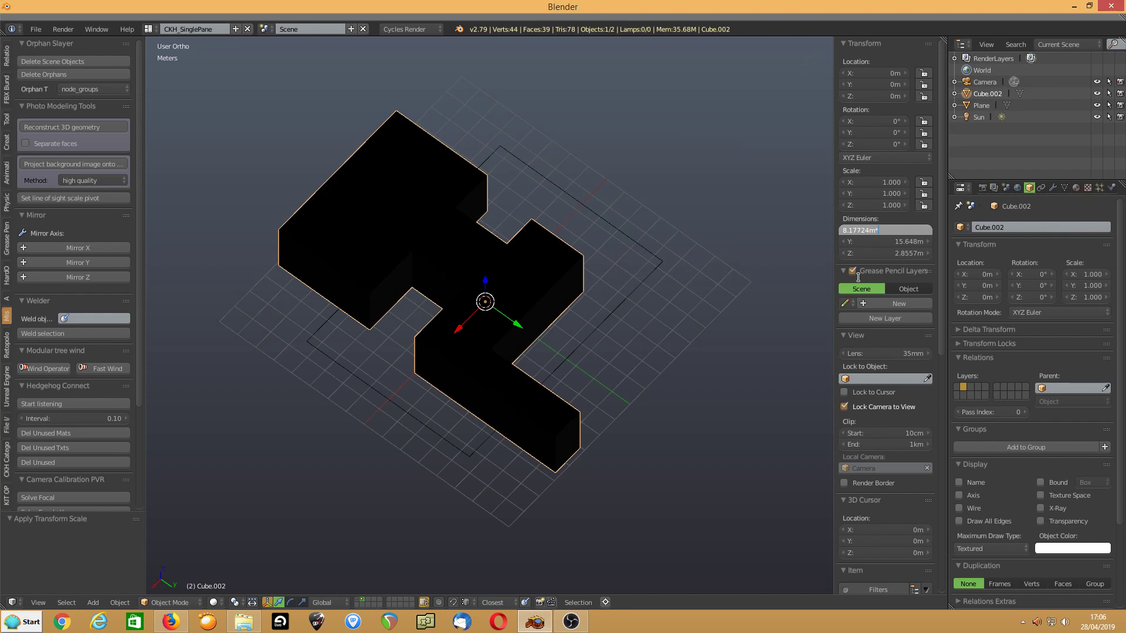
# Multiply the mesh's X and Y dimensions by 0.575, leaving Z at 3.4307 m.
pyautogui.write('*.575')
pyautogui.press('Return')
pyautogui.click(884, 242)
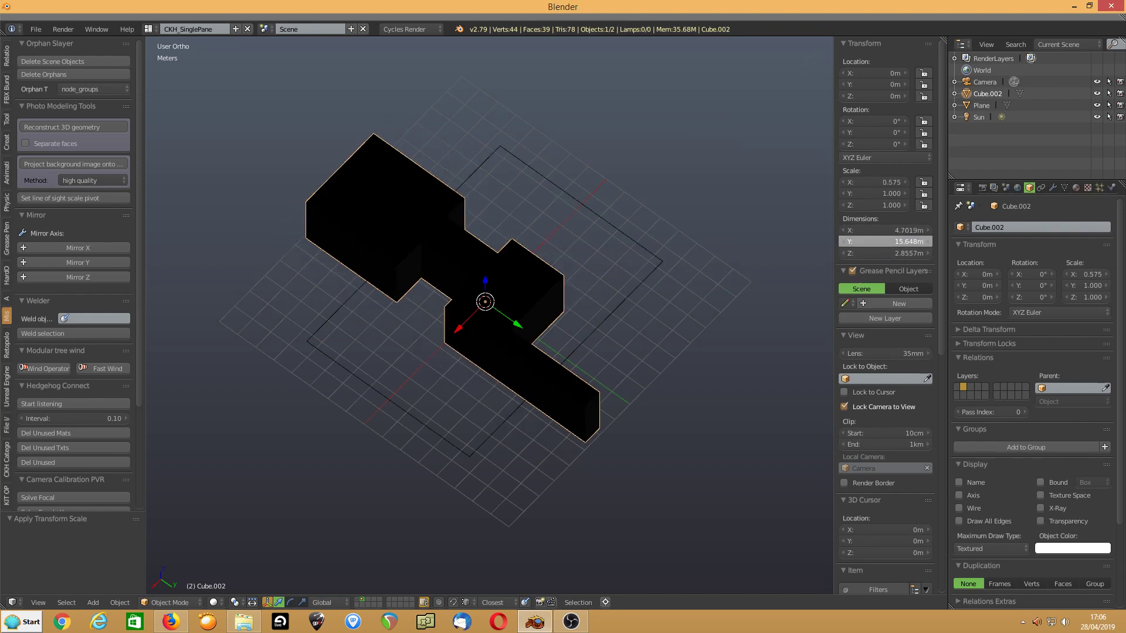
pyautogui.click(890, 241)
pyautogui.write('*.57')
pyautogui.write('5')
pyautogui.press('Return')
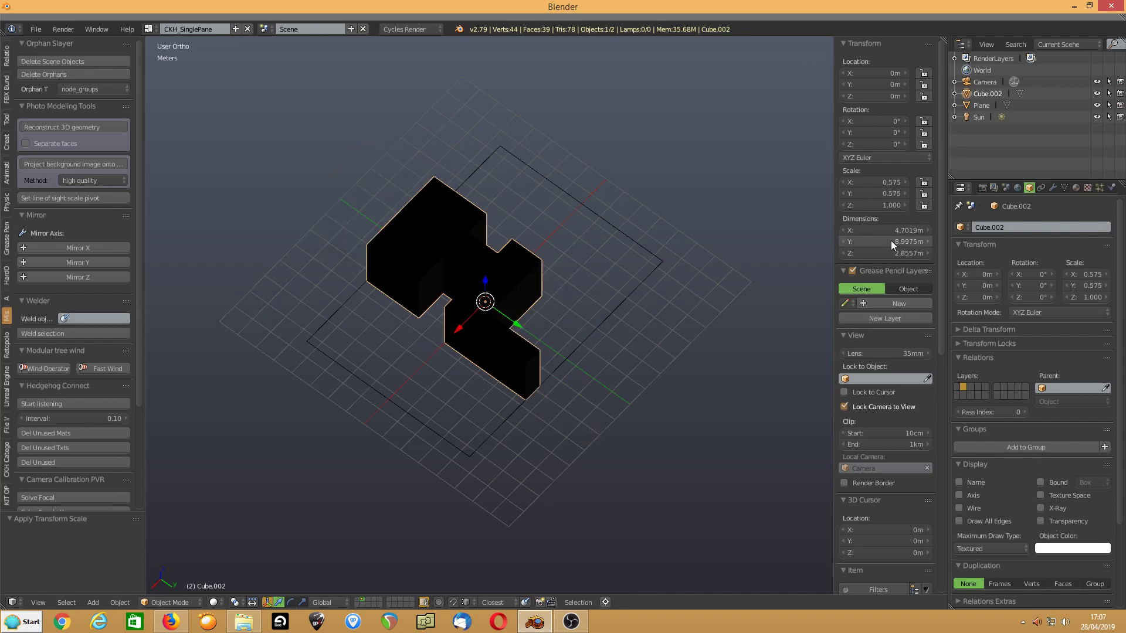
pyautogui.click(866, 253)
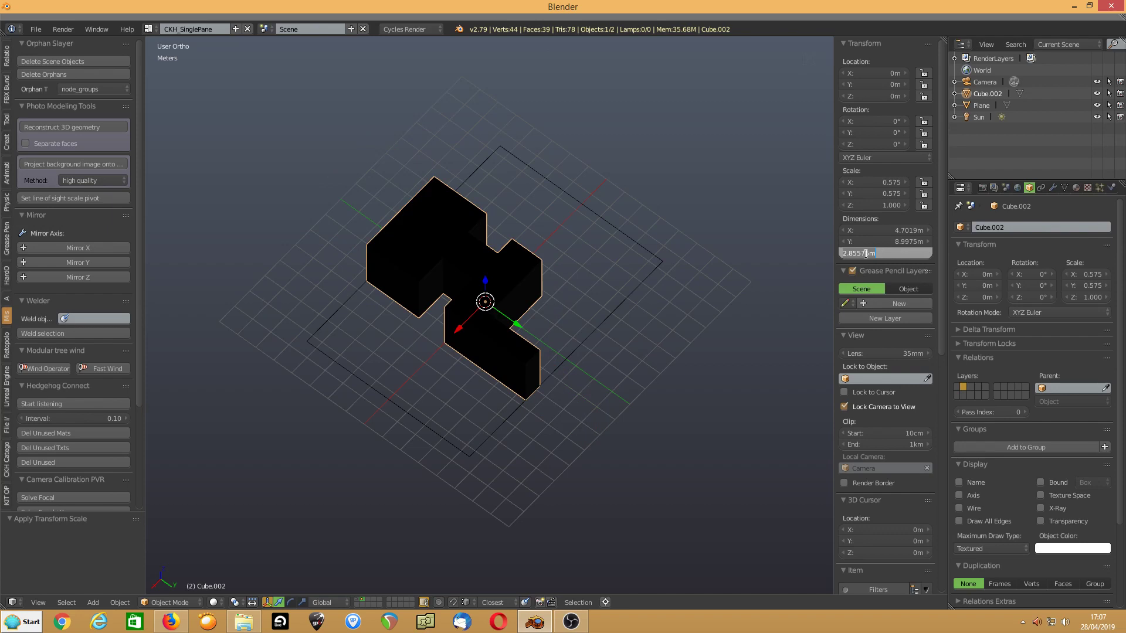
pyautogui.write('*.575')
pyautogui.press('Return')
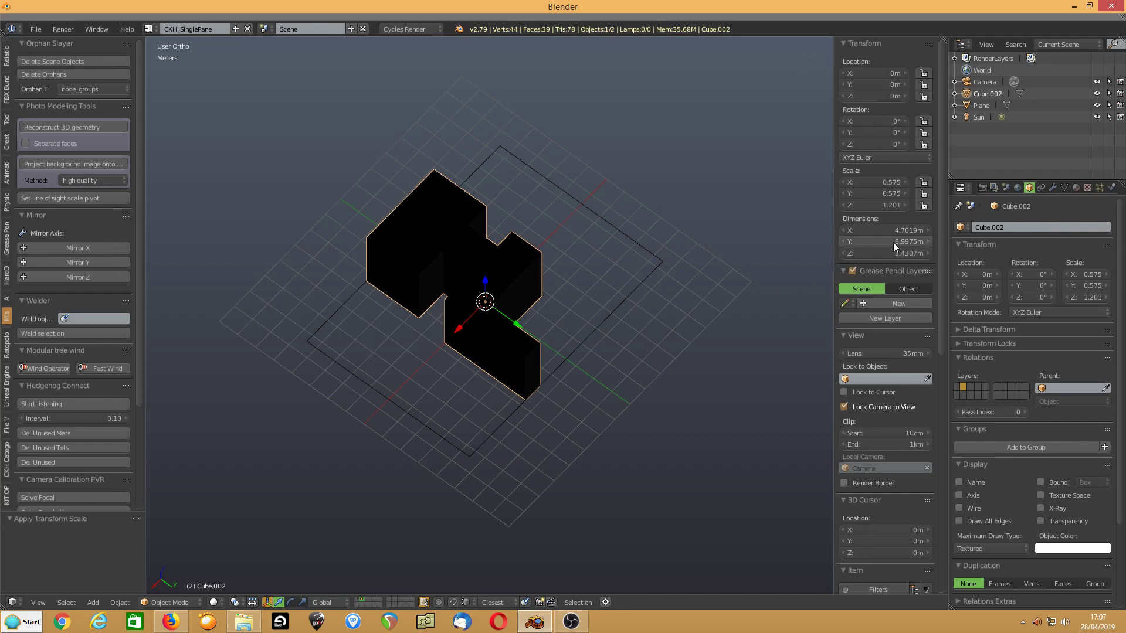
pyautogui.moveTo(674, 282); pyautogui.dragTo(536, 336, button='middle')
pyautogui.scroll(3, 481, 336)
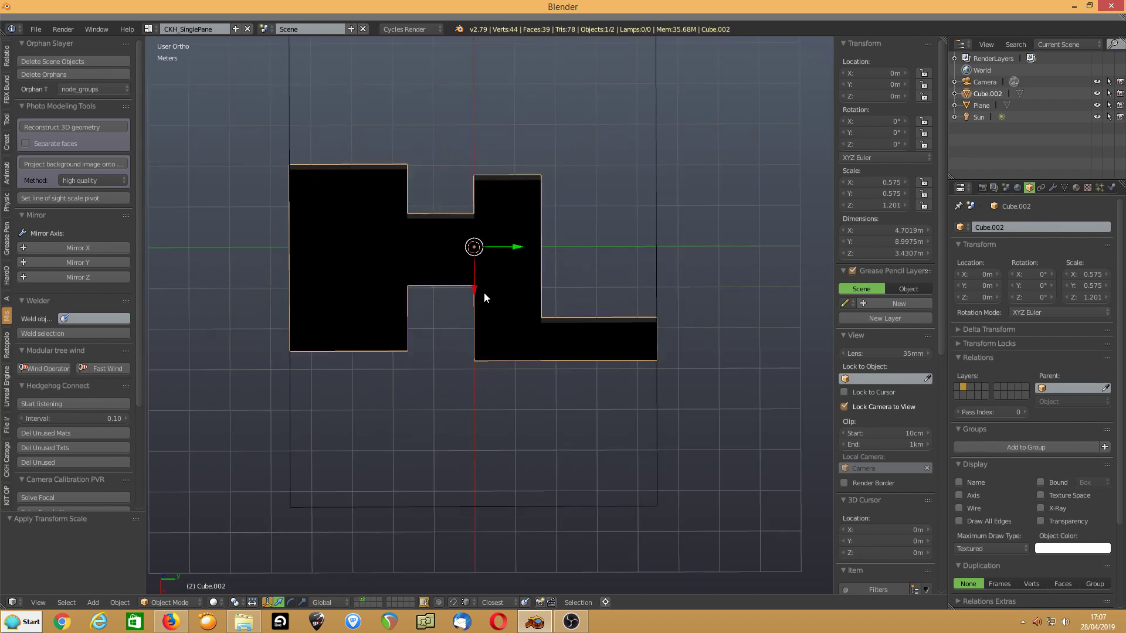
# Clear the scale, then set dimensions Y 8.9959, X 4.7011 and Z 1.6418 m.
pyautogui.hotkey('alt', 's')
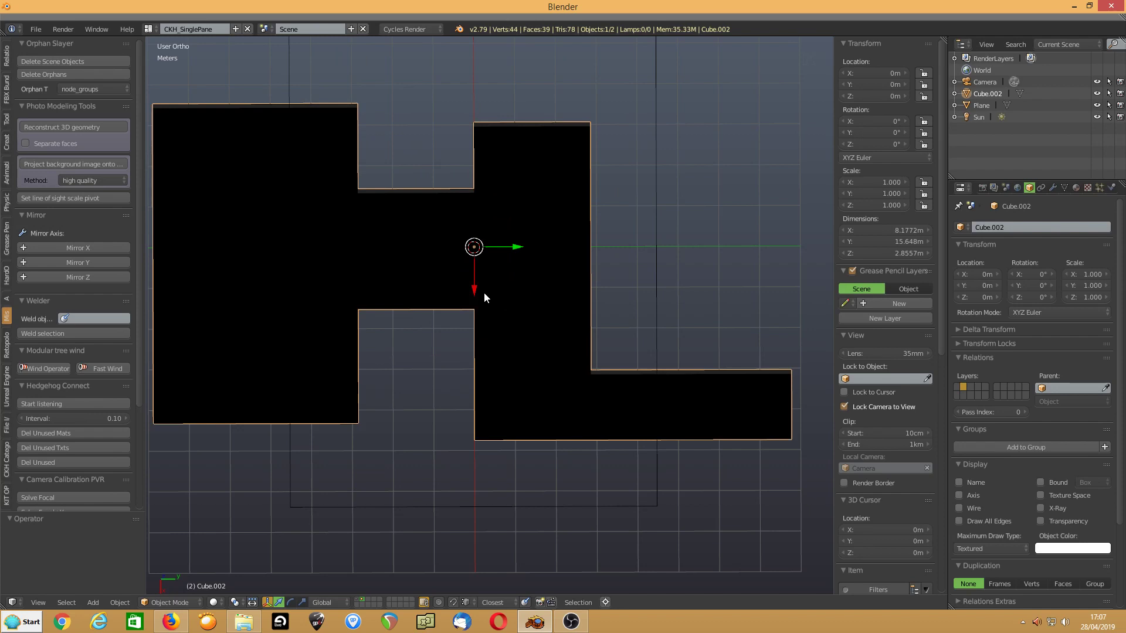
pyautogui.click(881, 244)
pyautogui.write('*0.5749')
pyautogui.press('Return')
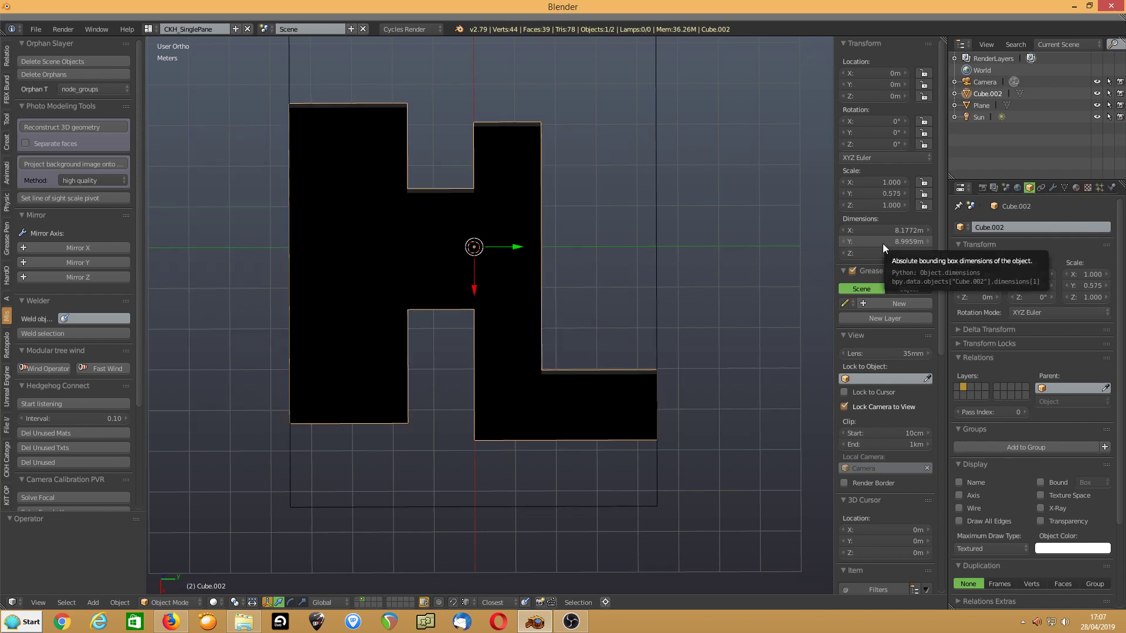
pyautogui.click(873, 230)
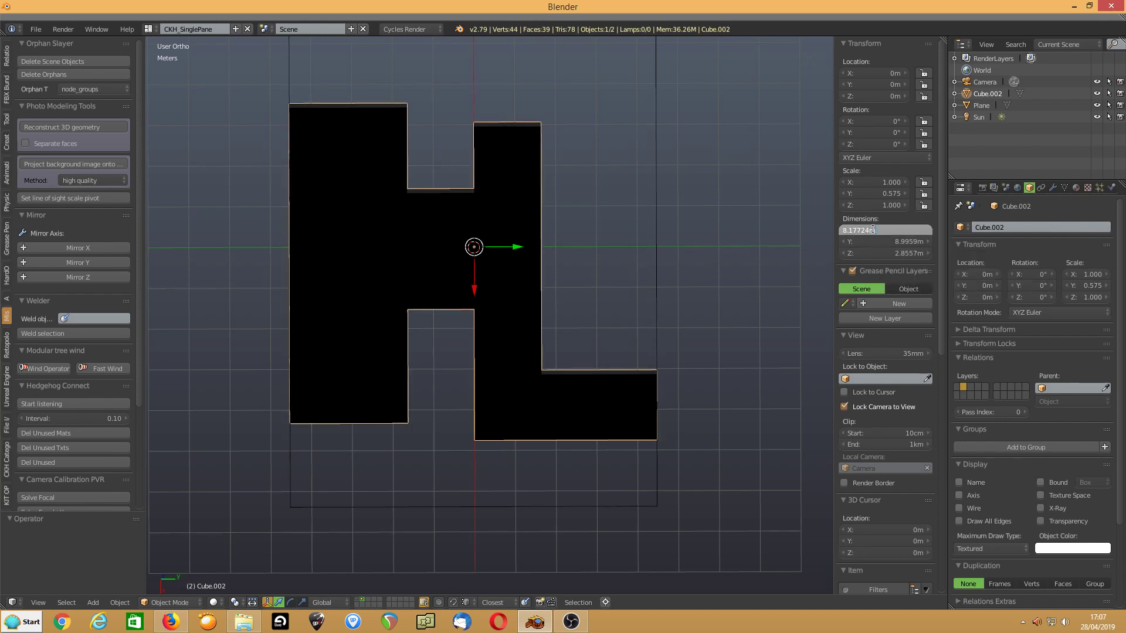
pyautogui.write('4.7011')
pyautogui.press('Return')
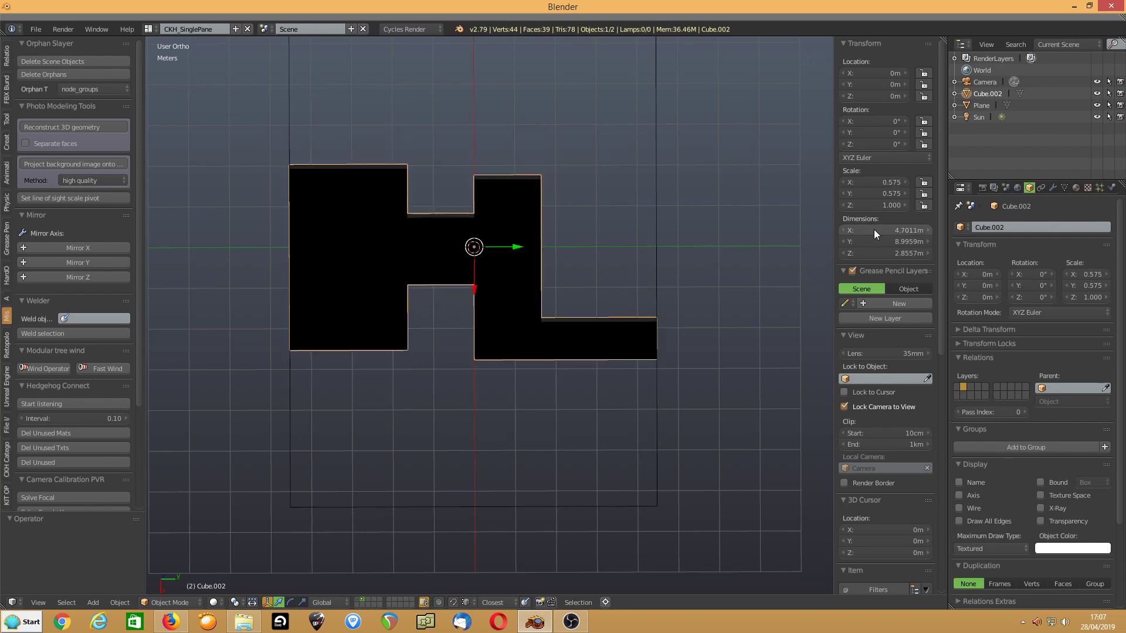
pyautogui.click(919, 253)
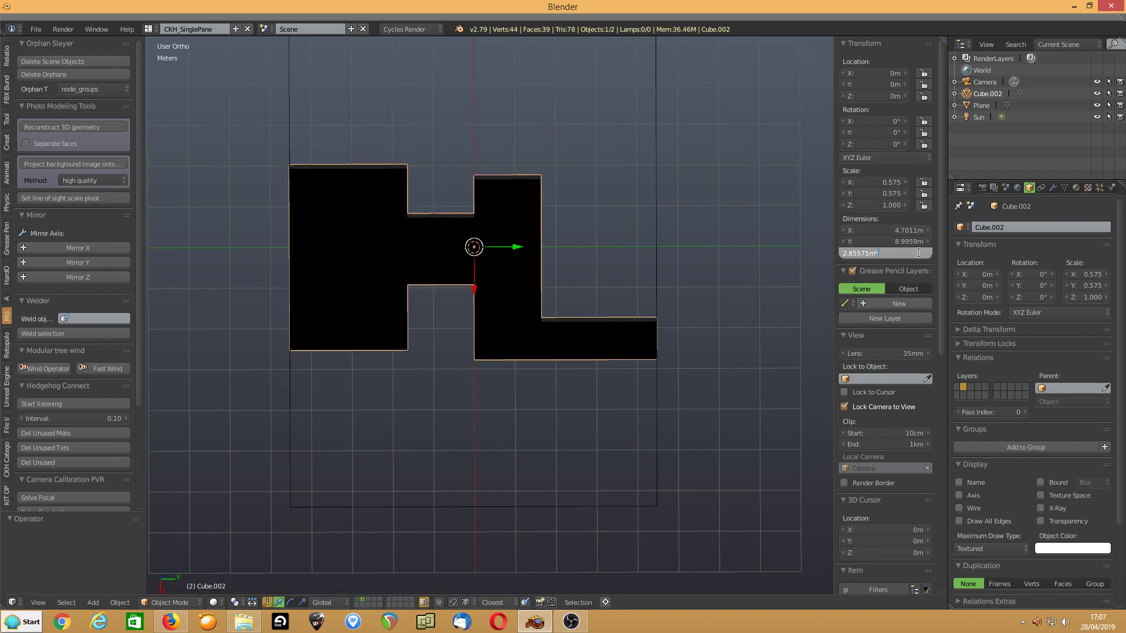
pyautogui.write('1.6418')
pyautogui.press('Return')
# Apply the mesh's scale.
pyautogui.moveTo(485, 357); pyautogui.dragTo(607, 333, button='middle')
pyautogui.hotkey('ctrl', 'a')
pyautogui.click(551, 279)
# Delete the Cube.002 room mesh and the leftover plane.
pyautogui.press('x')
pyautogui.click(438, 342)
pyautogui.click(213, 405)
pyautogui.press('Delete')
# Add a new plane, shrink it down, and frame it in the view.
pyautogui.rightClick(241, 292)
pyautogui.click(183, 381)
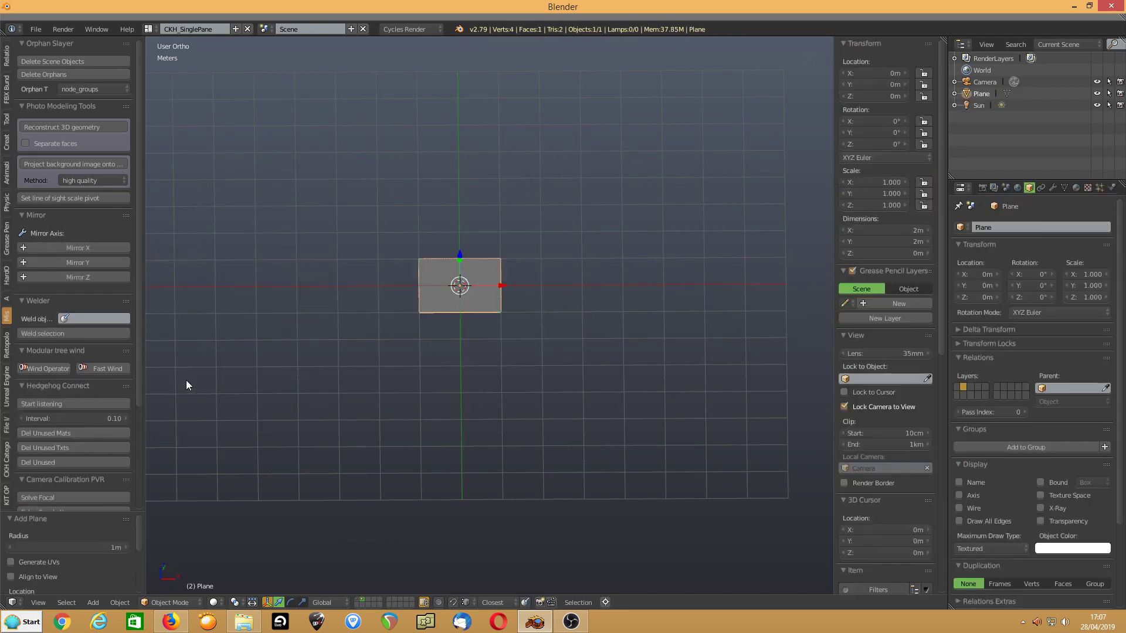
pyautogui.scroll(6, 283, 371)
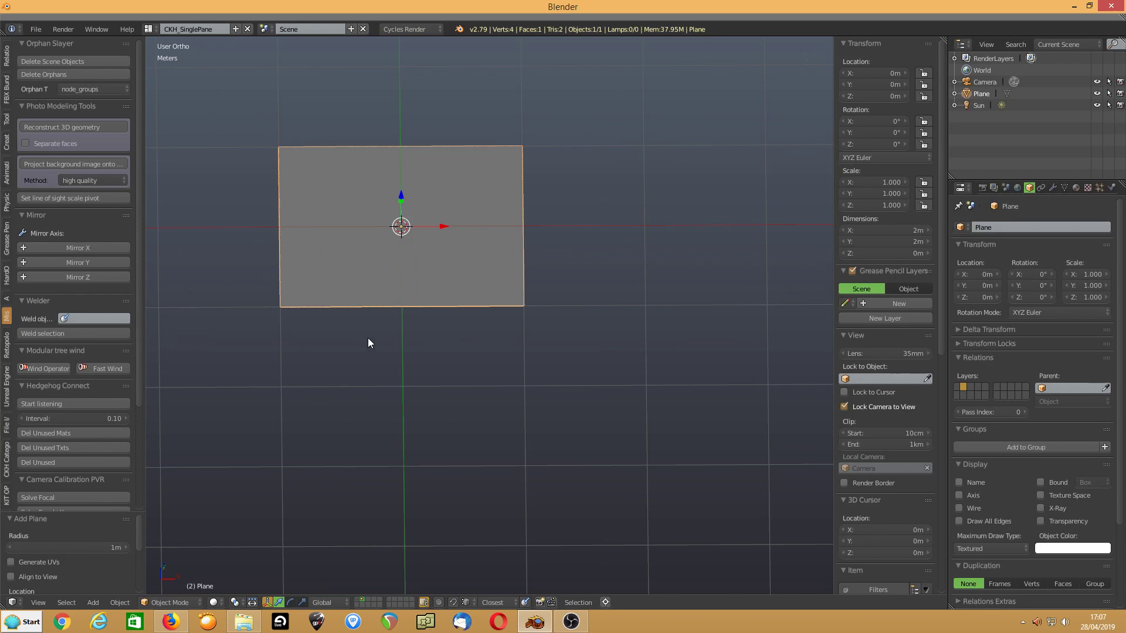
pyautogui.scroll(-3, 368, 338)
pyautogui.moveTo(454, 314); pyautogui.dragTo(450, 336, button='middle')
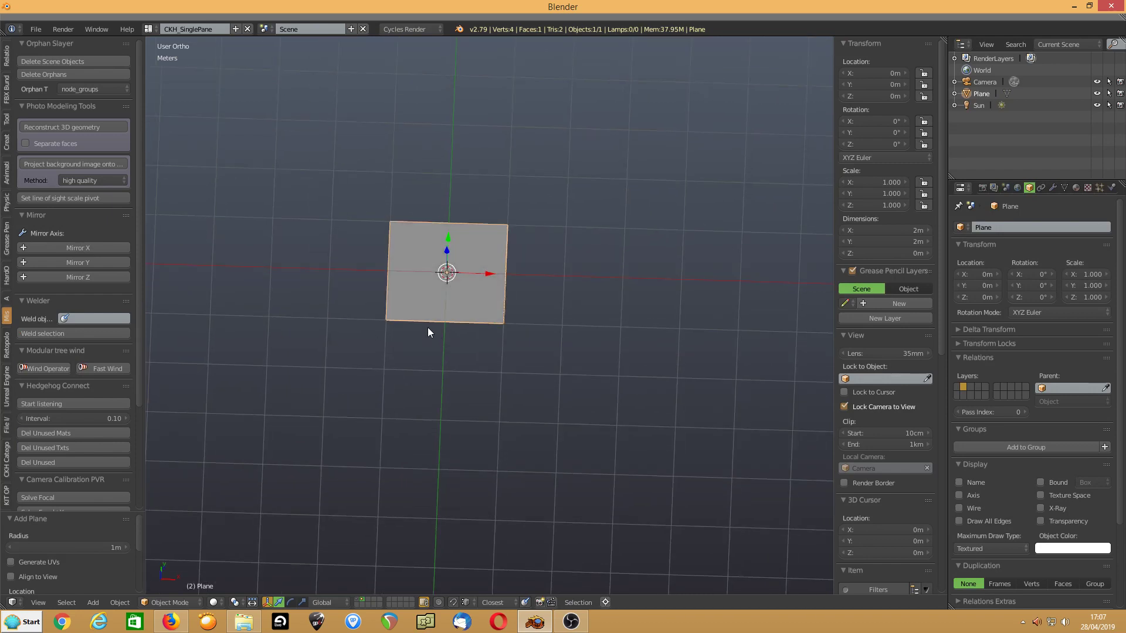
pyautogui.scroll(1, 428, 327)
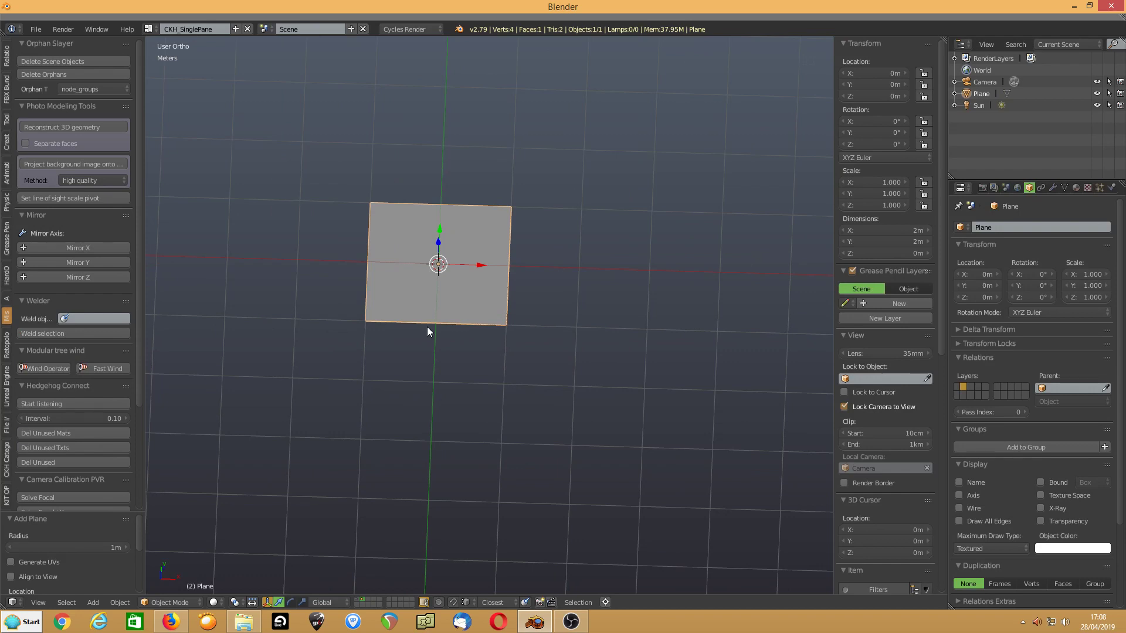
pyautogui.press('s')
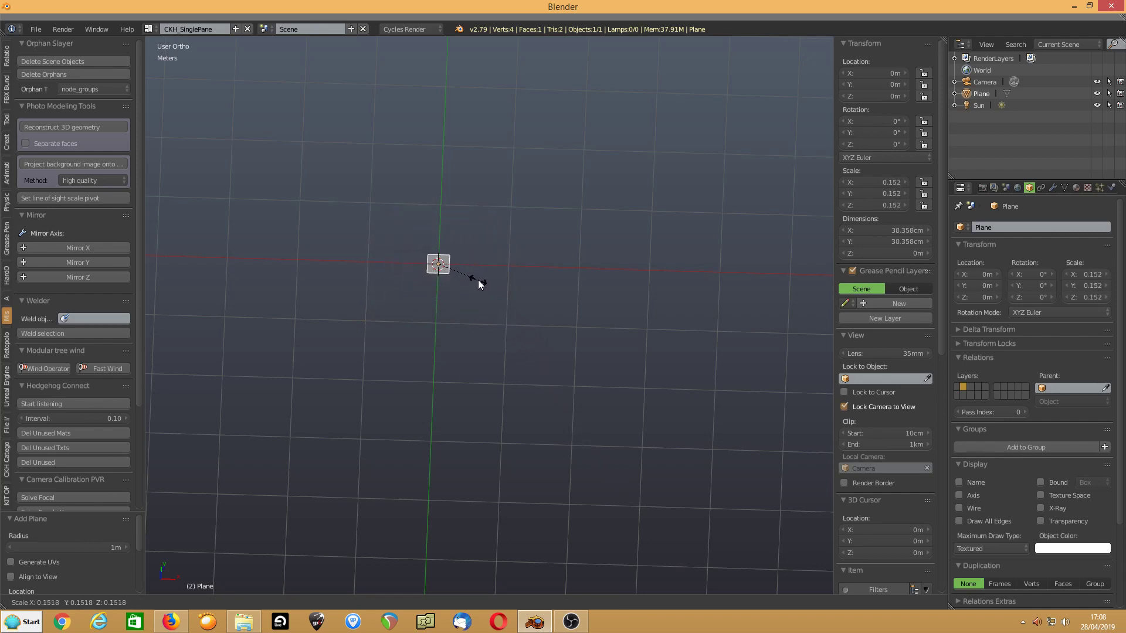
pyautogui.click(453, 254)
pyautogui.press('KP_Decimal')
pyautogui.scroll(-4, 357, 312)
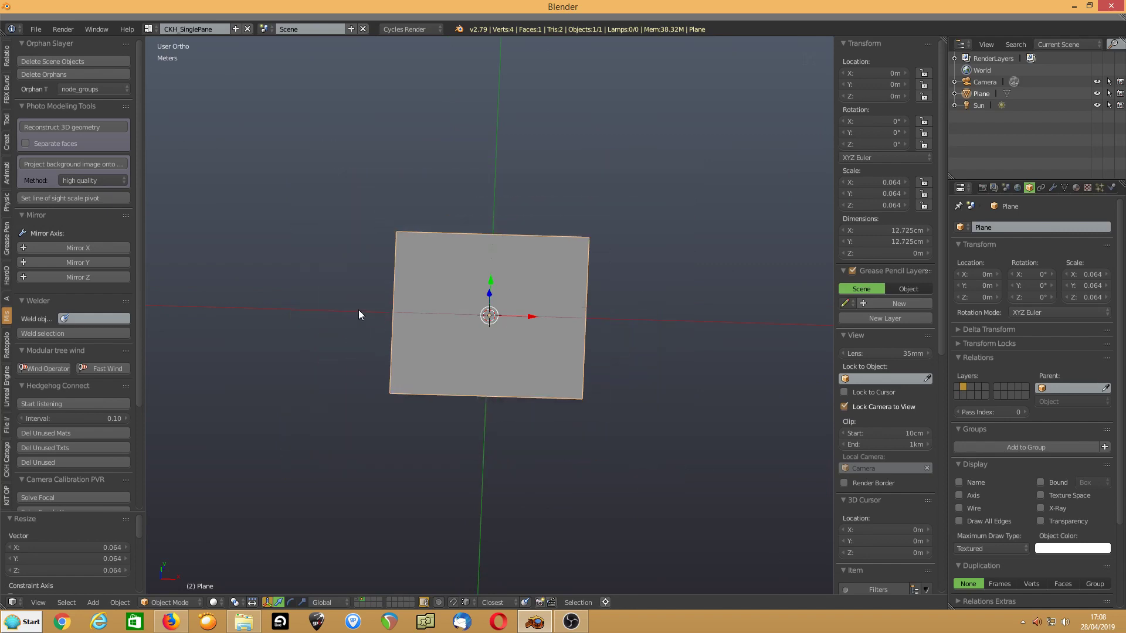
# Set the plane's X and Y dimensions to 15 cm.
pyautogui.click(881, 230)
pyautogui.press('BackSpace')
pyautogui.write('15')
pyautogui.press('Return')
pyautogui.click(873, 241)
pyautogui.press('BackSpace')
pyautogui.write('15')
pyautogui.press('Return')
# Apply the plane's scale back to 1.000.
pyautogui.hotkey('ctrl', 'a')
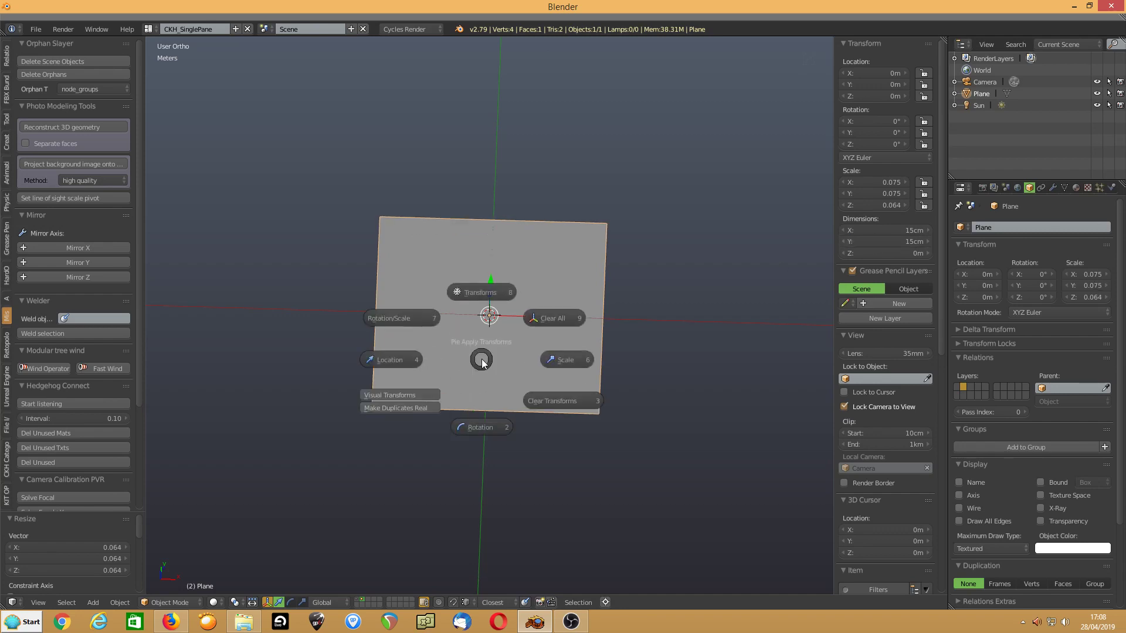
pyautogui.click(566, 360)
pyautogui.scroll(-5, 420, 369)
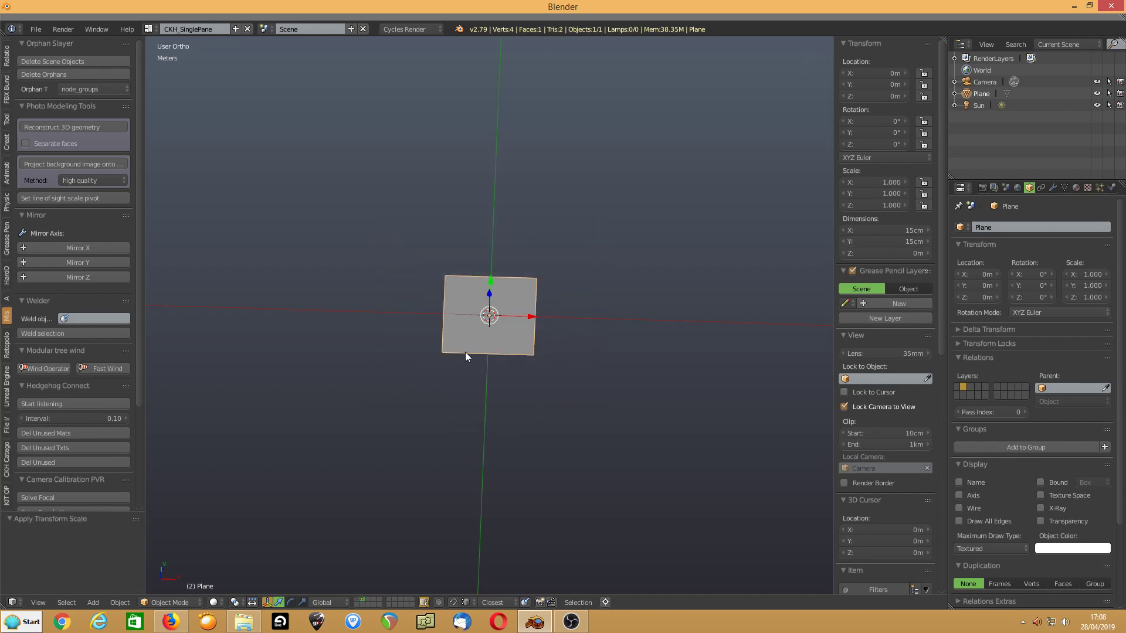
pyautogui.scroll(-3, 466, 356)
pyautogui.moveTo(498, 347)
pyautogui.mouseDown(button='middle')
pyautogui.moveTo(505, 379)
pyautogui.moveTo(510, 340)
pyautogui.mouseUp(button='middle')
pyautogui.scroll(3, 505, 352)
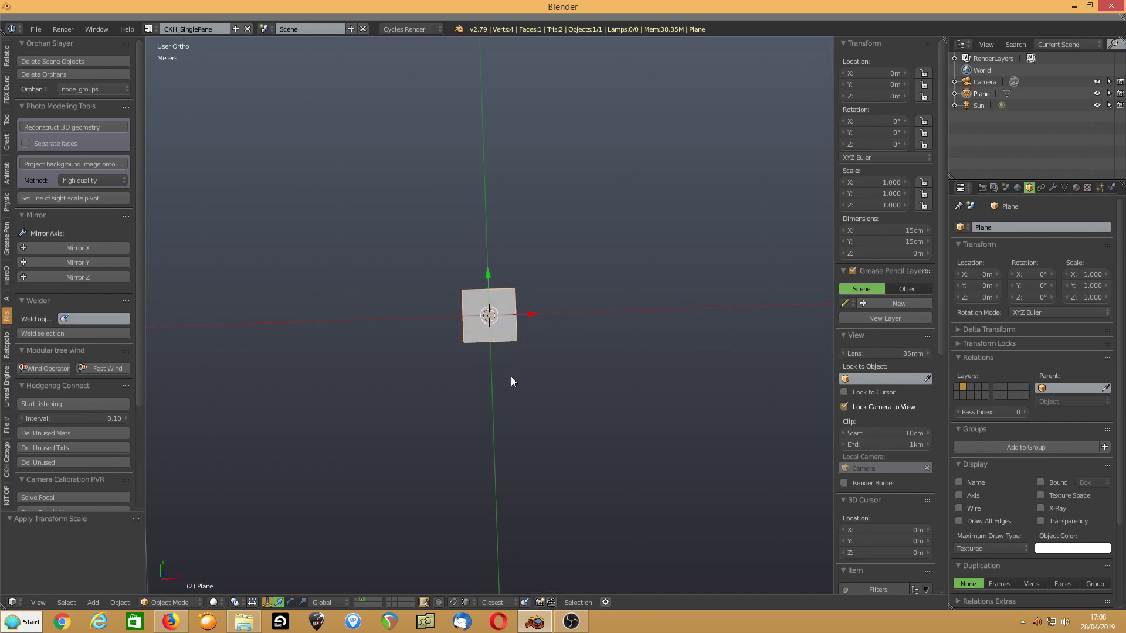
# In Edit Mode with edge selection, move the plane's right edge 3 m along X.
pyautogui.press('Tab')
pyautogui.click(519, 312)
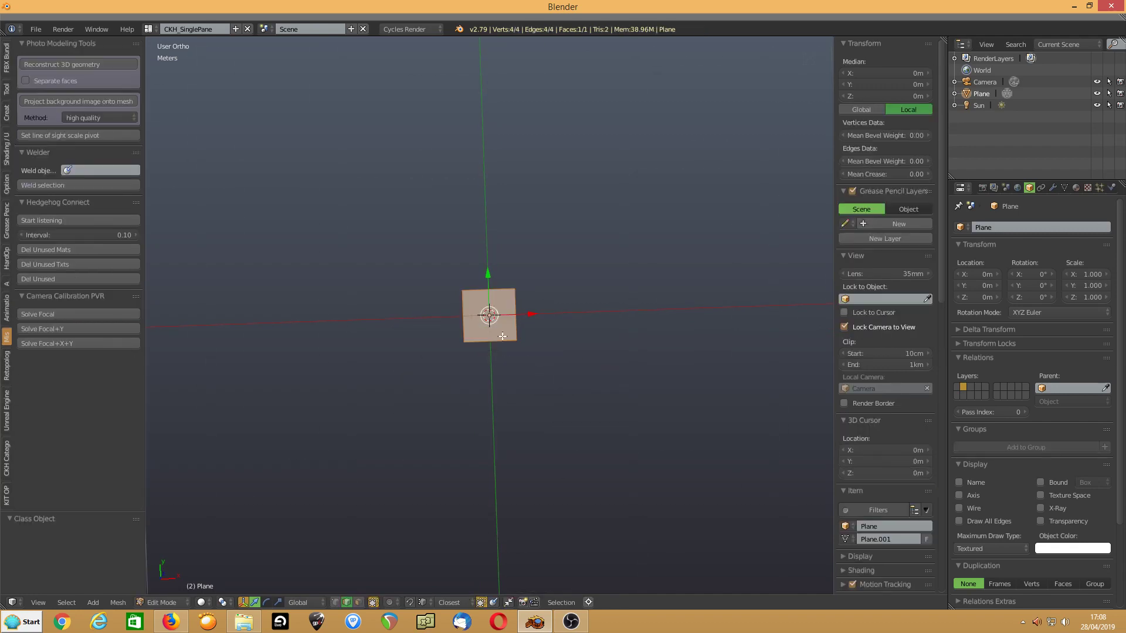
pyautogui.click(347, 603)
pyautogui.rightClick(512, 327)
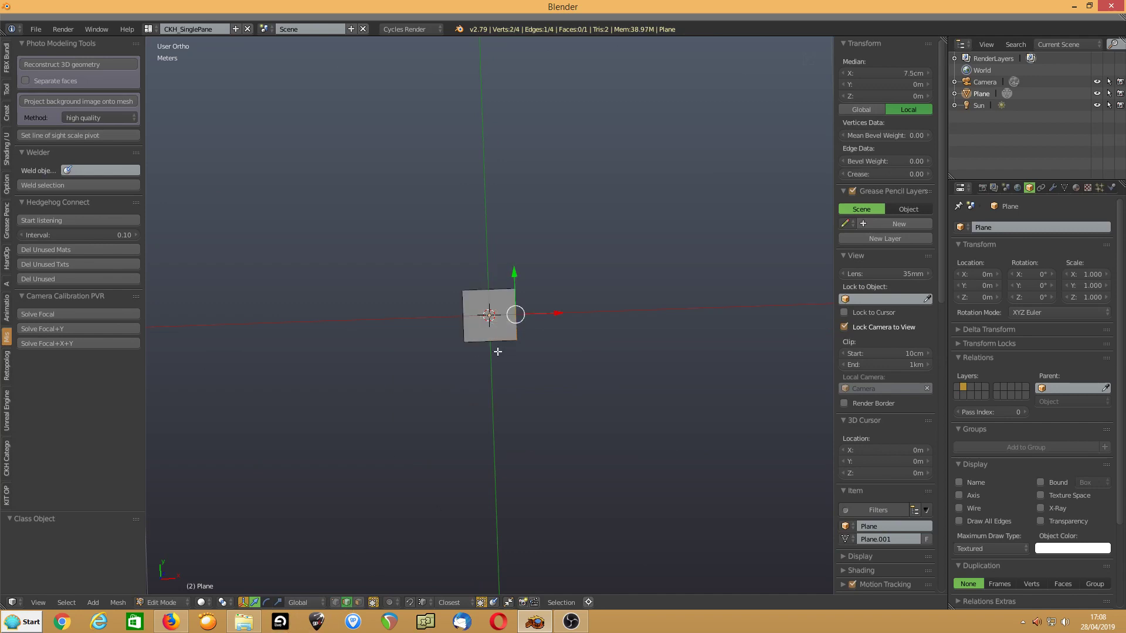
pyautogui.moveTo(440, 473); pyautogui.dragTo(448, 445, button='middle')
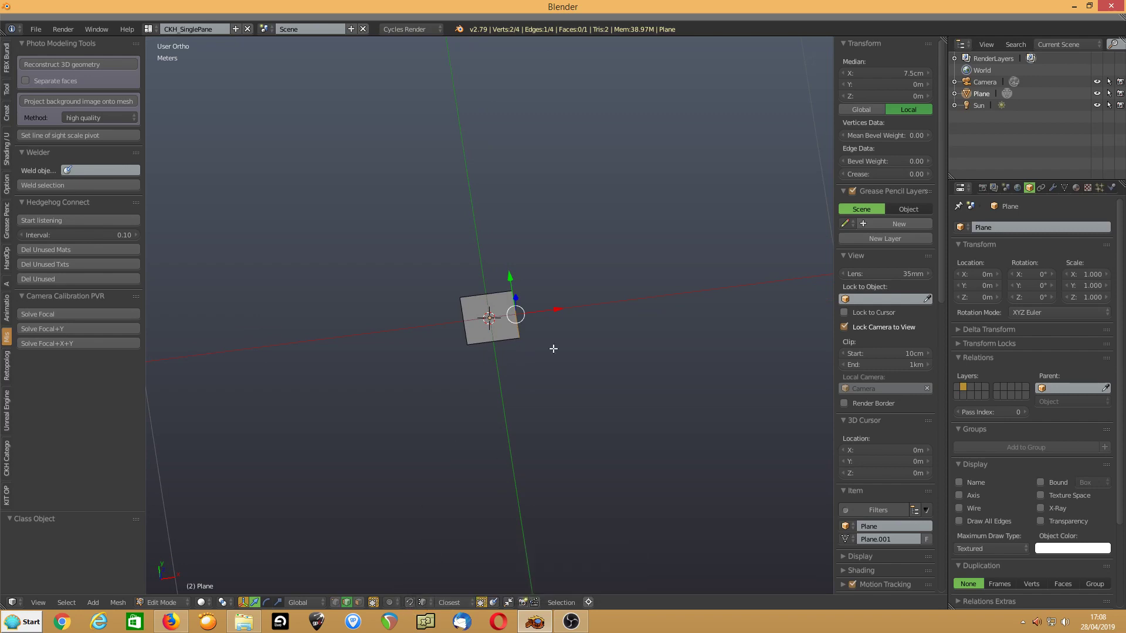
pyautogui.moveTo(551, 311); pyautogui.dragTo(466, 343)
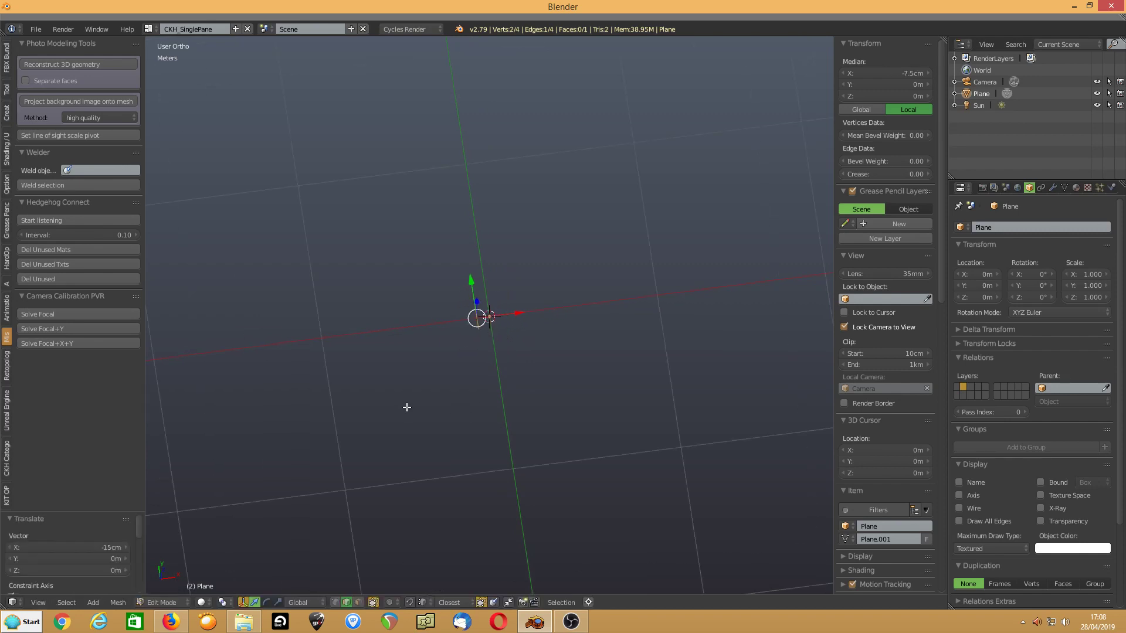
pyautogui.write('g')
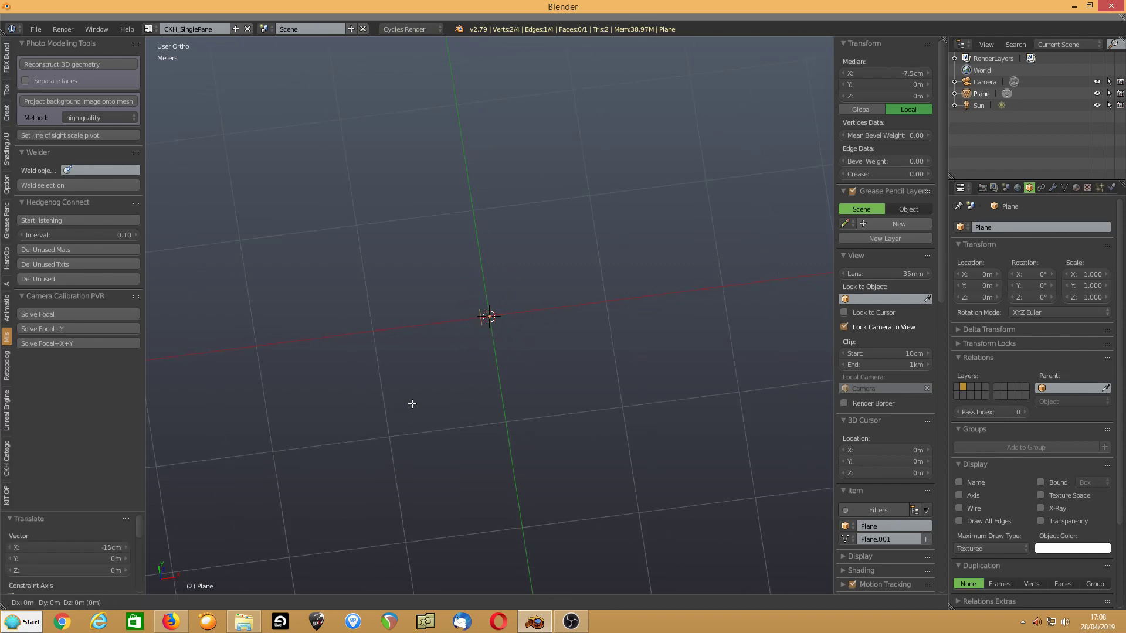
pyautogui.write('x3')
pyautogui.press('Return')
# Extrude the edge 0.15 m along X, then the top edge 2.75 m and 0.15 m along Y.
pyautogui.scroll(-7, 478, 374)
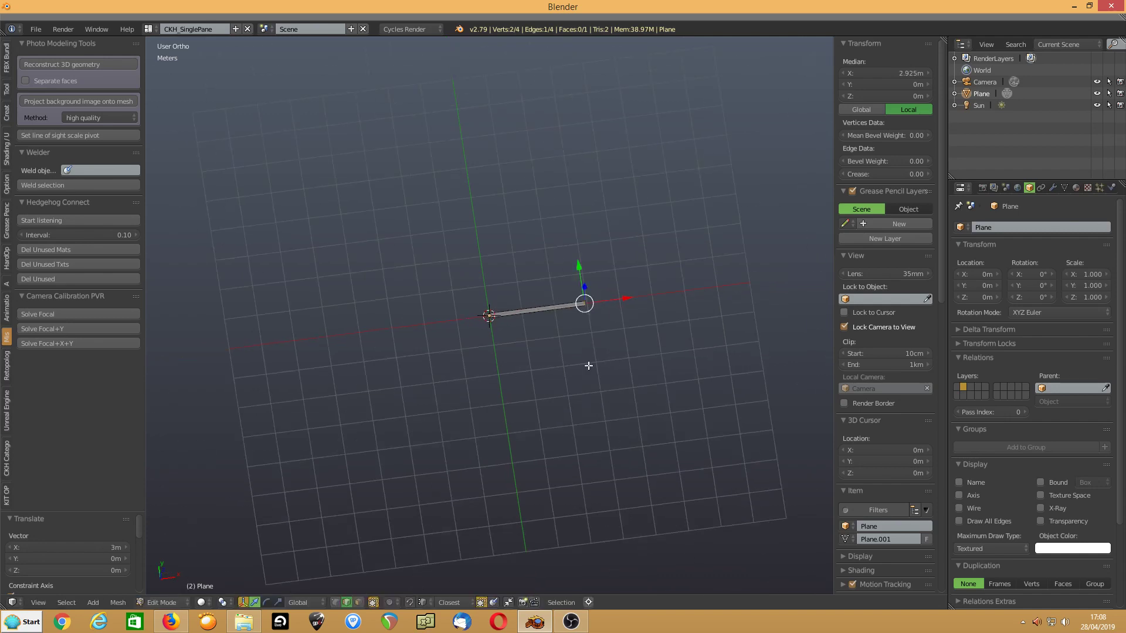
pyautogui.scroll(5, 549, 383)
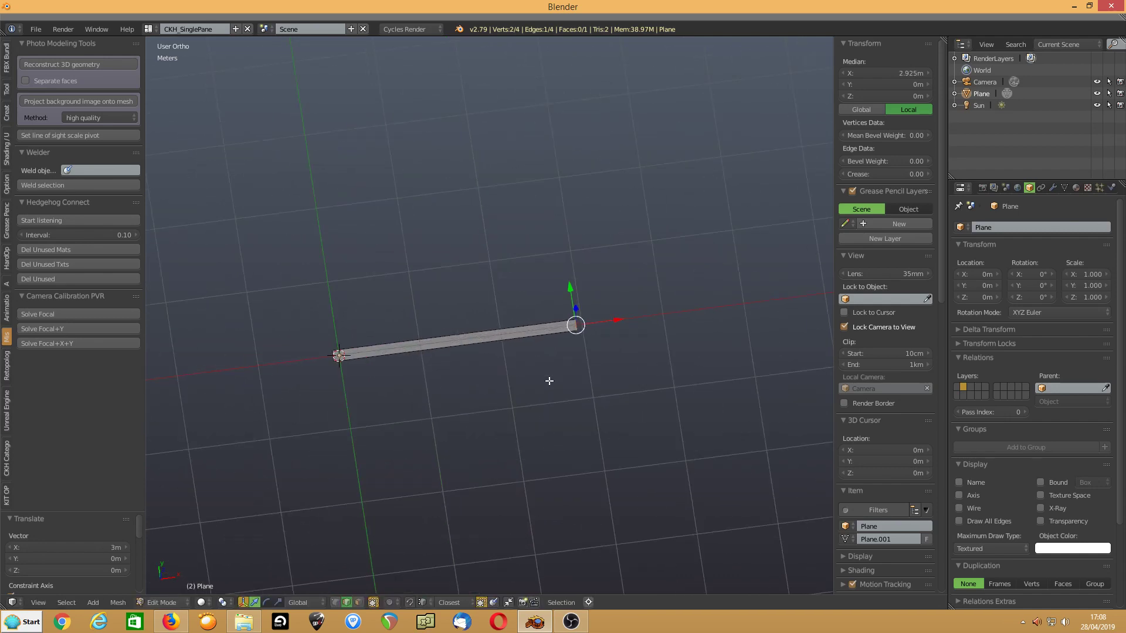
pyautogui.write('ex.15')
pyautogui.press('Return')
pyautogui.scroll(3, 546, 335)
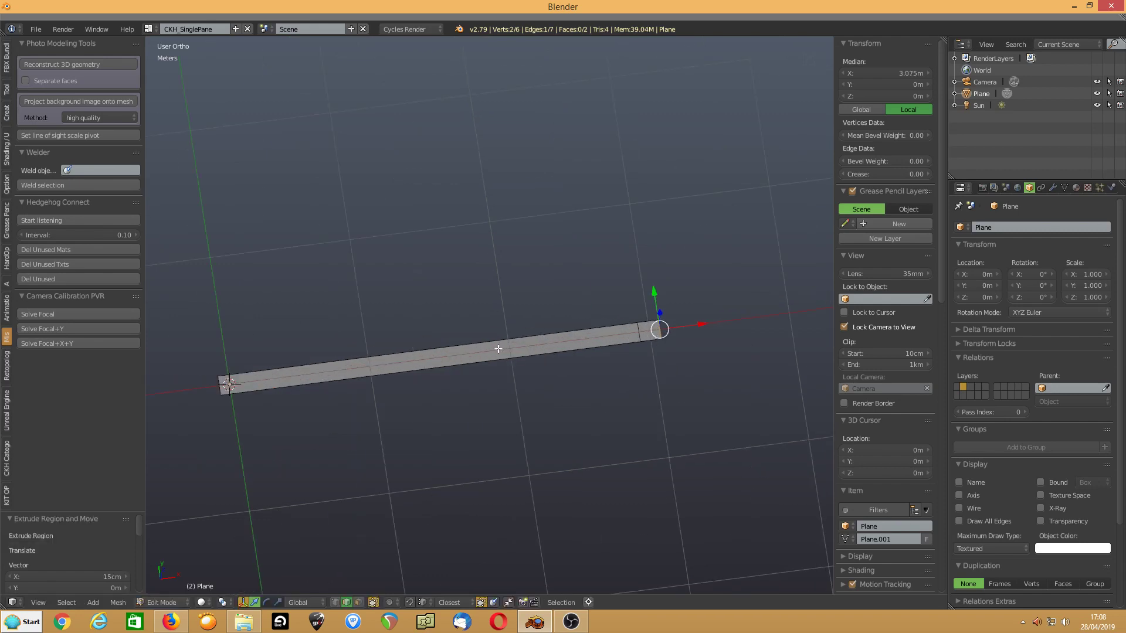
pyautogui.rightClick(646, 321)
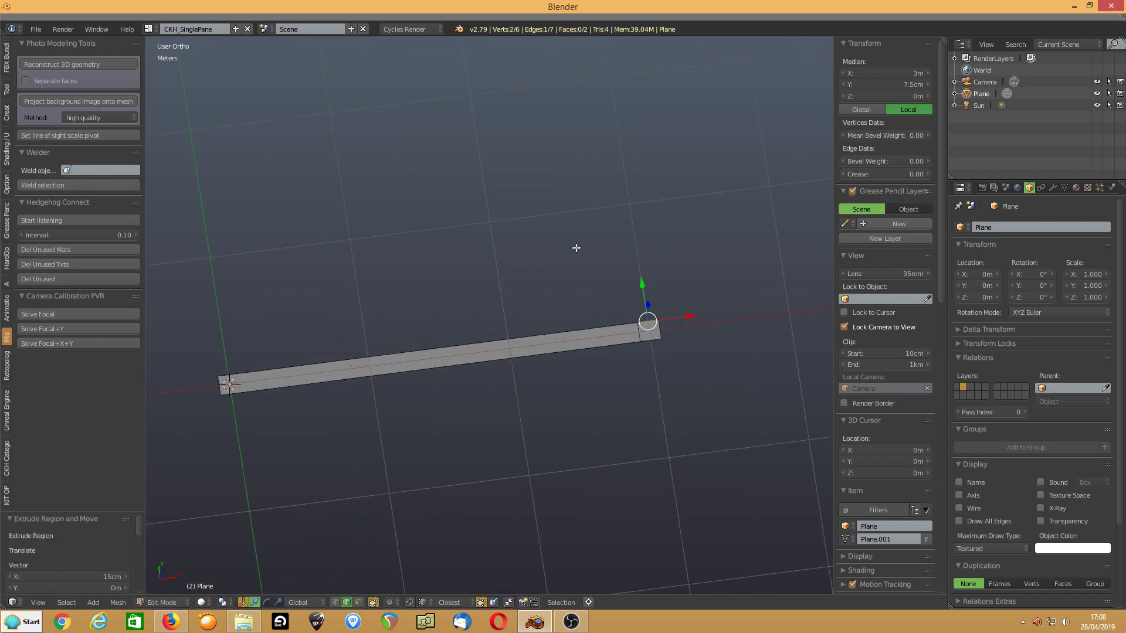
pyautogui.write('ey')
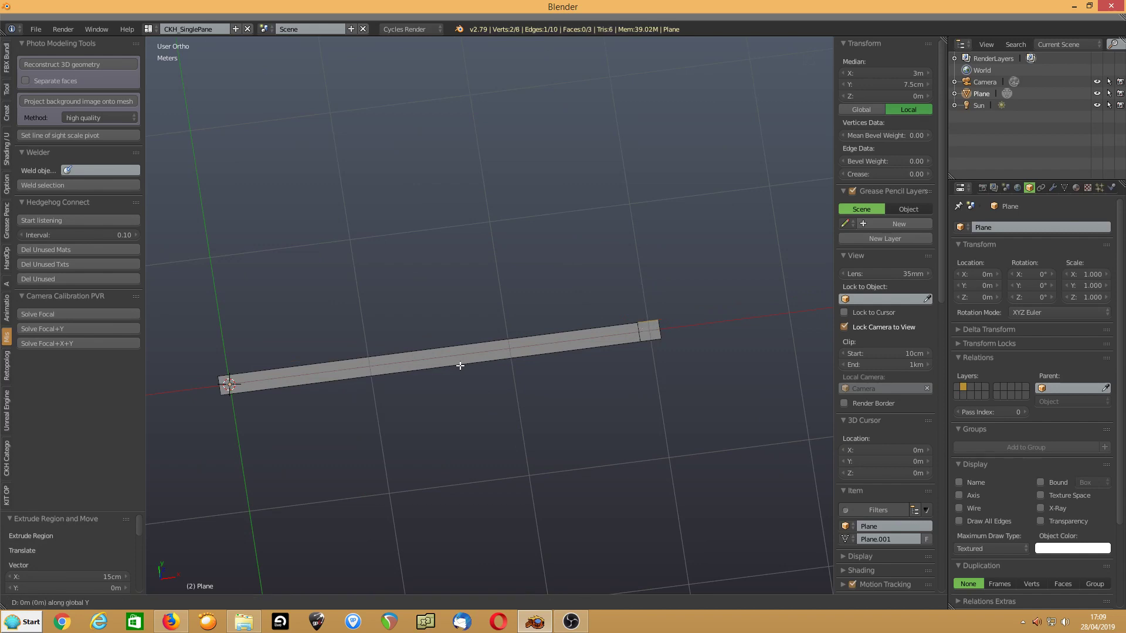
pyautogui.write('2.75')
pyautogui.press('Return')
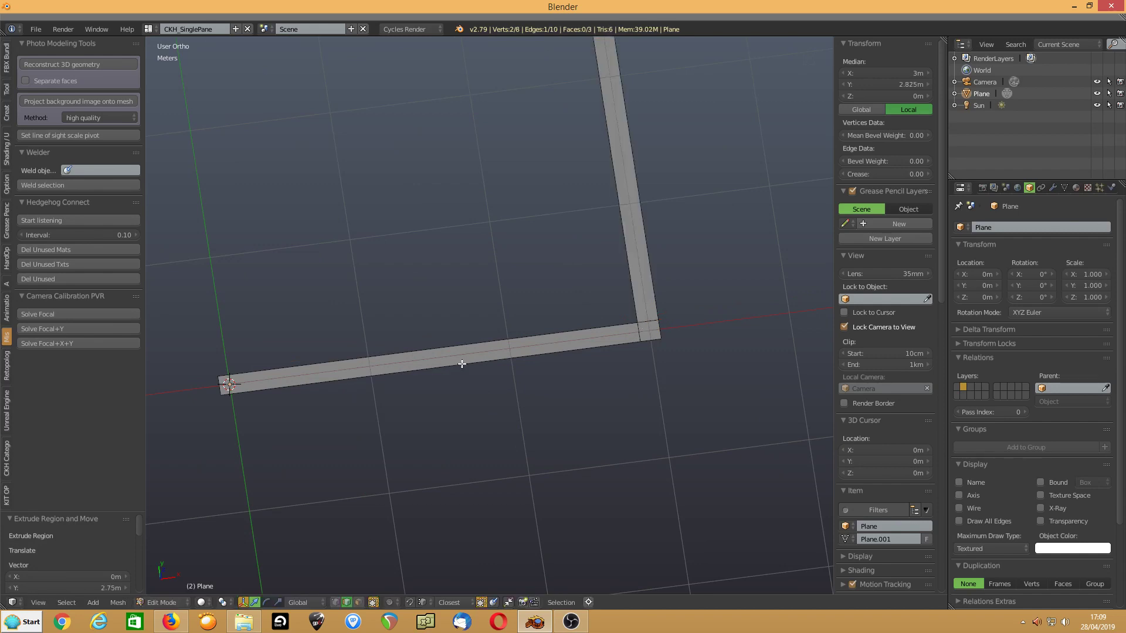
pyautogui.scroll(-5, 468, 363)
pyautogui.write('e')
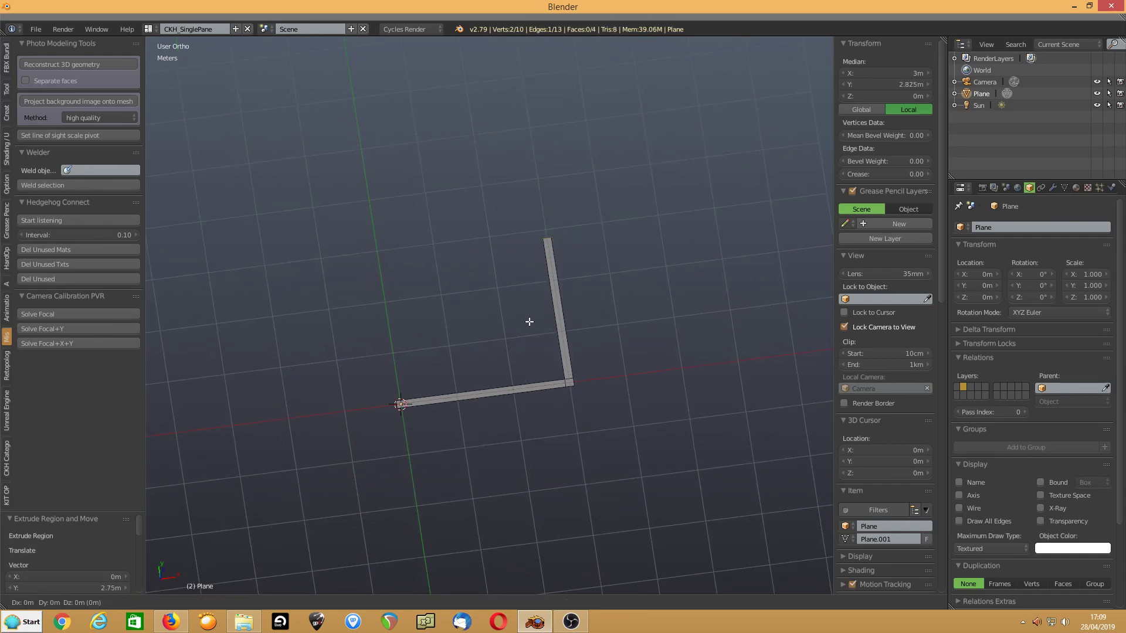
pyautogui.write('y.15')
pyautogui.press('Return')
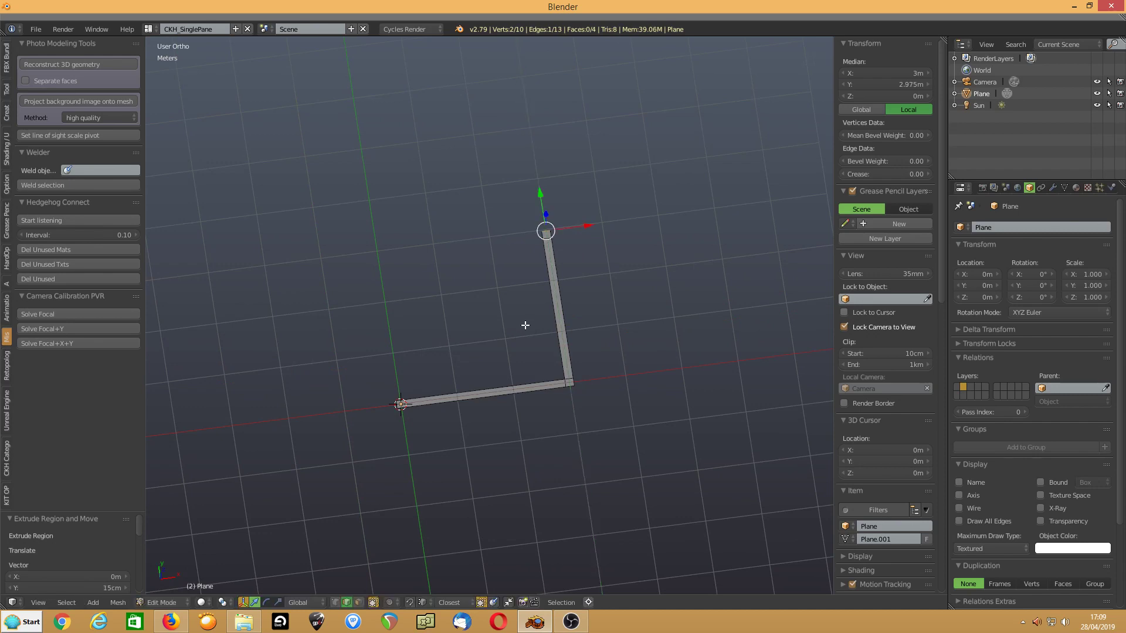
# Extrude the corner -15 along X and the corner edge 3 m along -Y, with the gizmo hidden.
pyautogui.rightClick(392, 405)
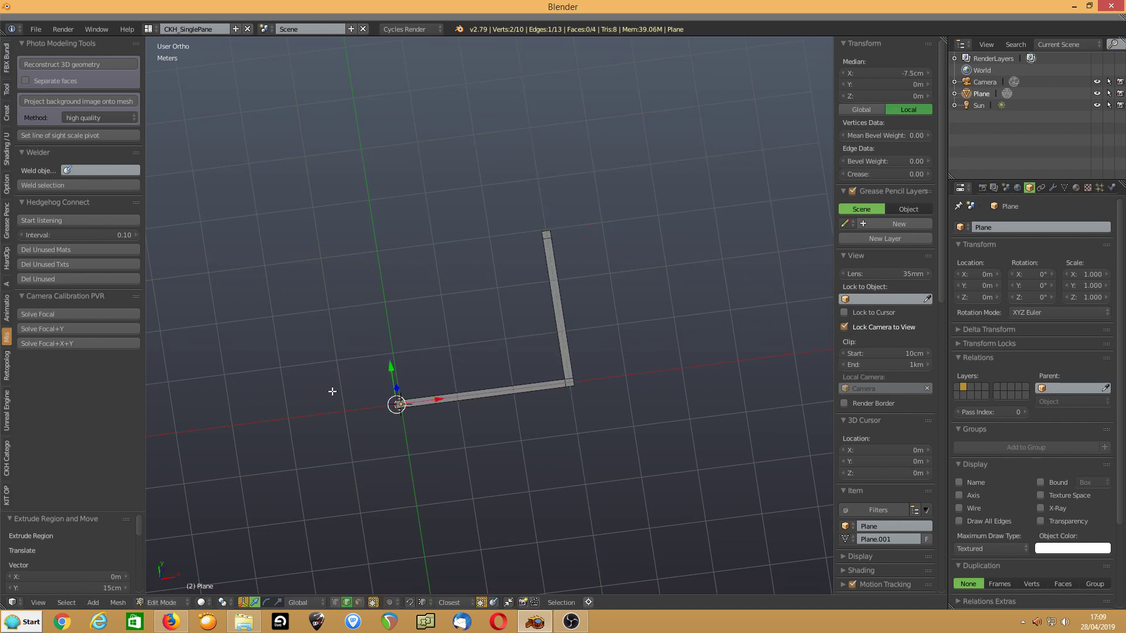
pyautogui.write('ex')
pyautogui.write('-15')
pyautogui.press('Return')
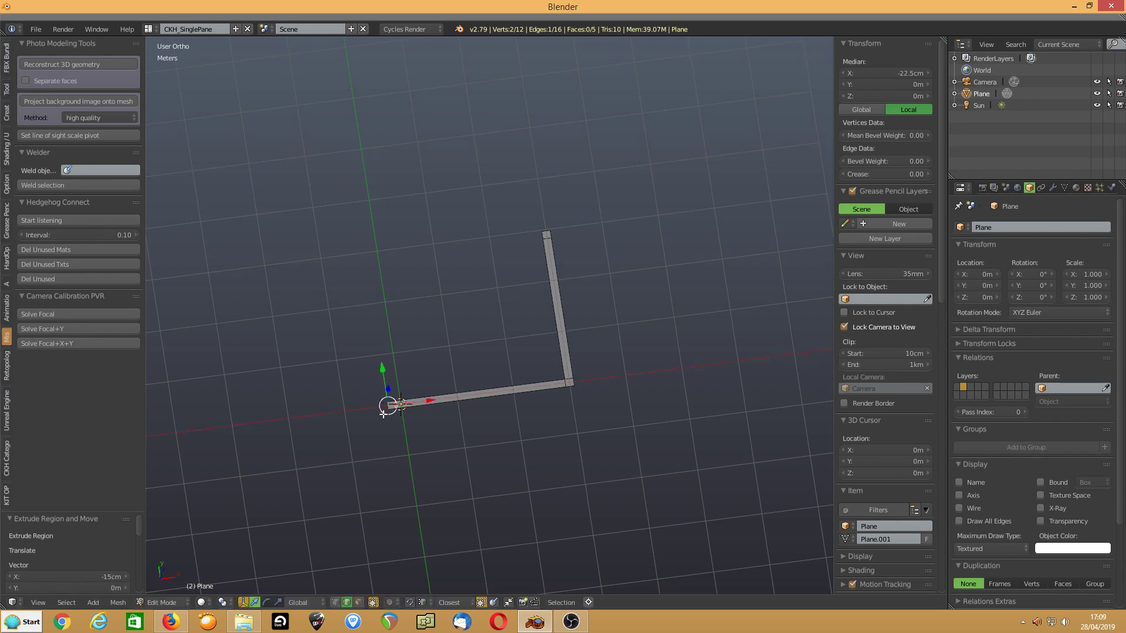
pyautogui.click(243, 603)
pyautogui.scroll(3, 383, 414)
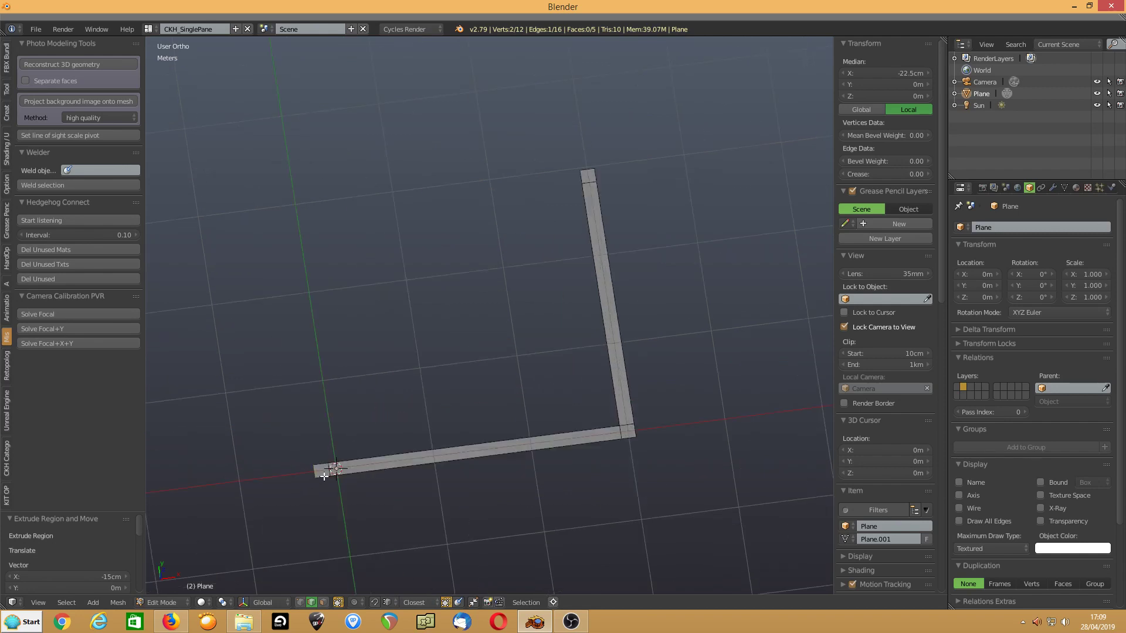
pyautogui.rightClick(324, 476)
pyautogui.write('ey')
pyautogui.write('-3')
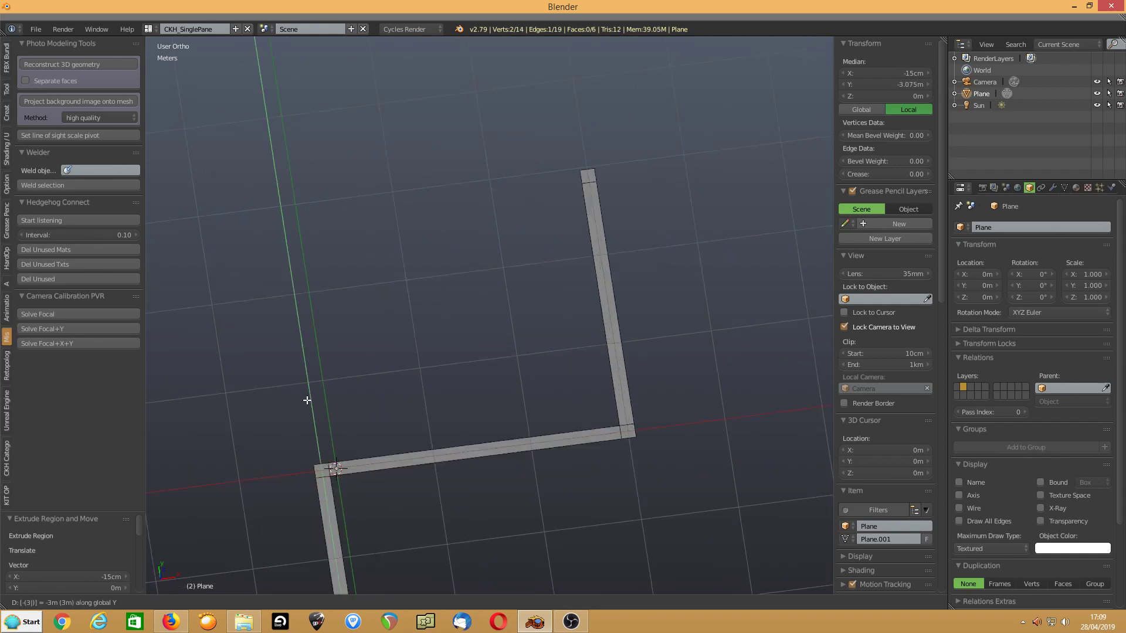
pyautogui.press('Return')
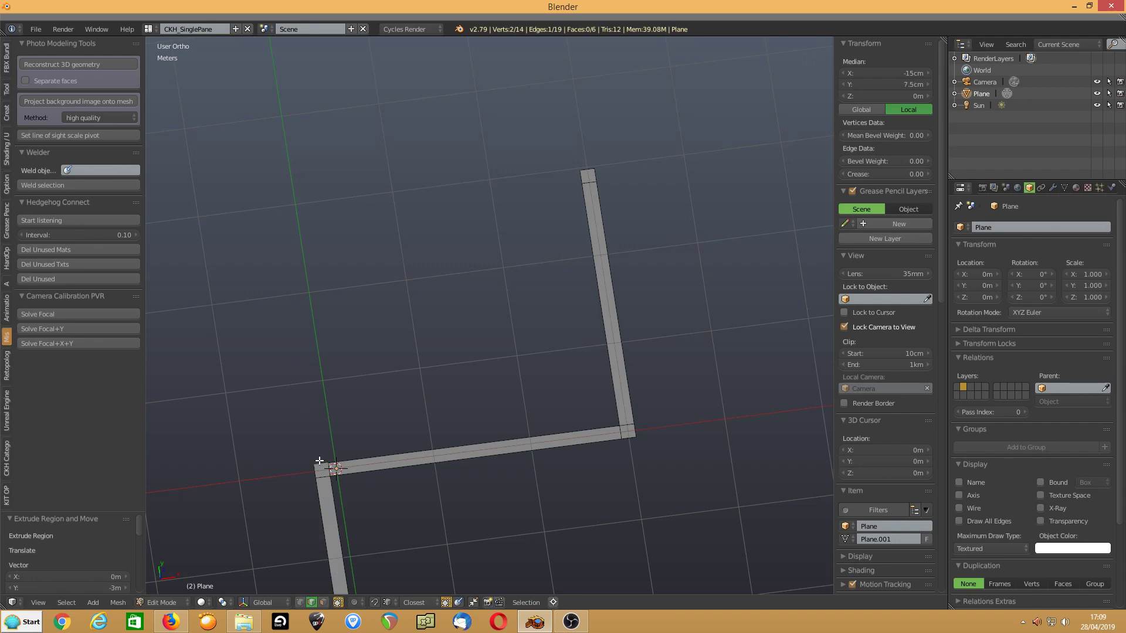
# Extend the top wall 3 m along -X, then a further 15 cm along X.
pyautogui.rightClick(577, 180)
pyautogui.scroll(1, 473, 228)
pyautogui.write('ex')
pyautogui.write('-3')
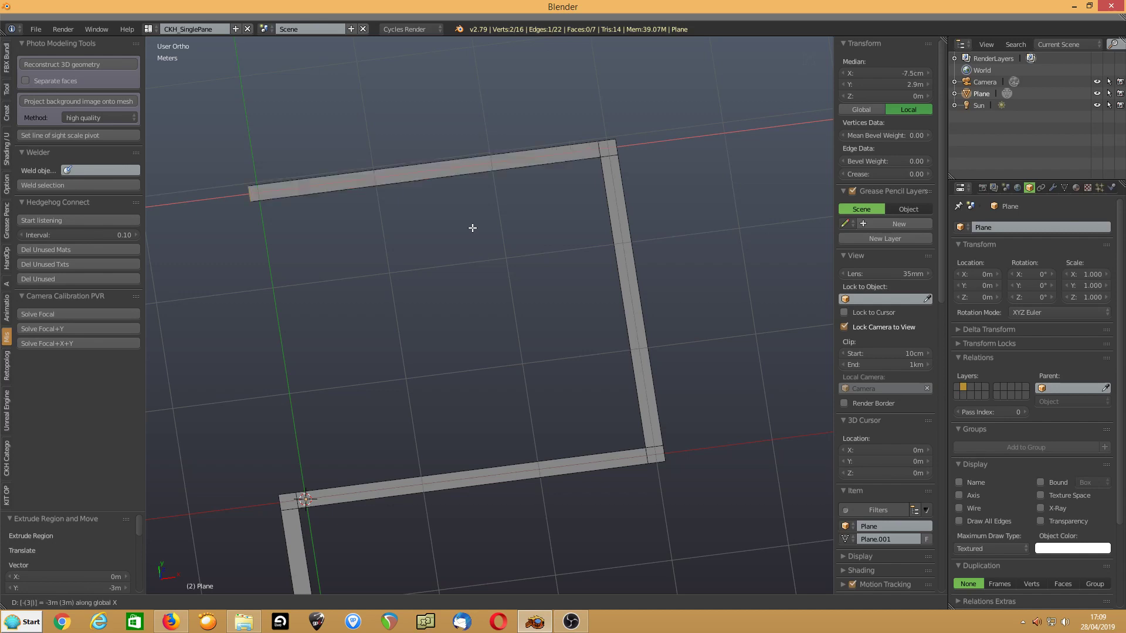
pyautogui.press('Return')
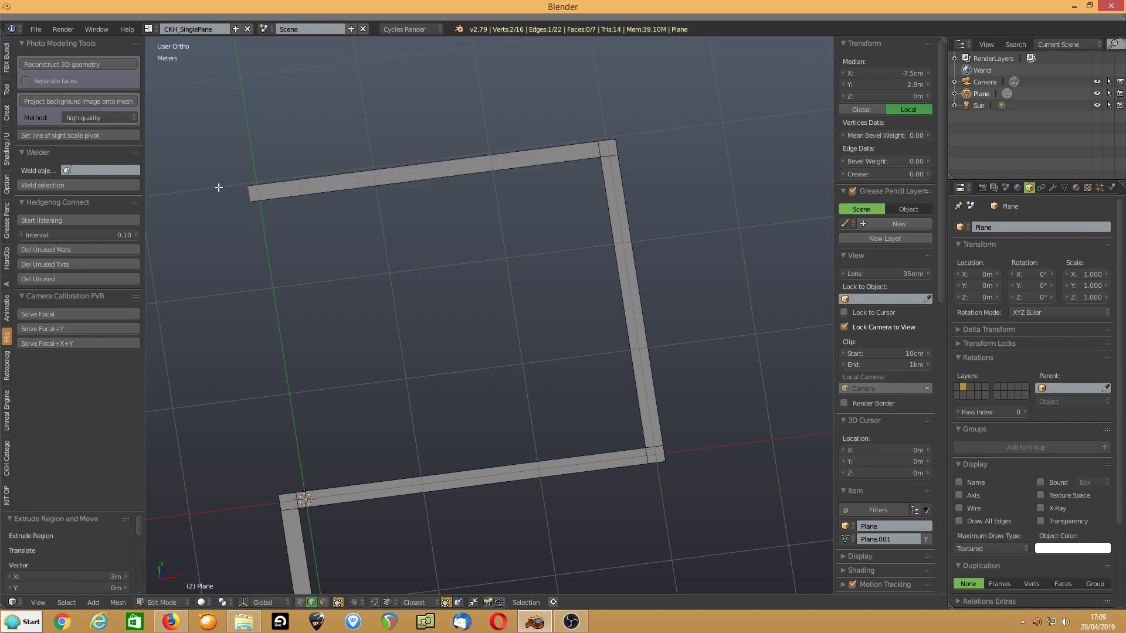
pyautogui.press('g')
pyautogui.press('x')
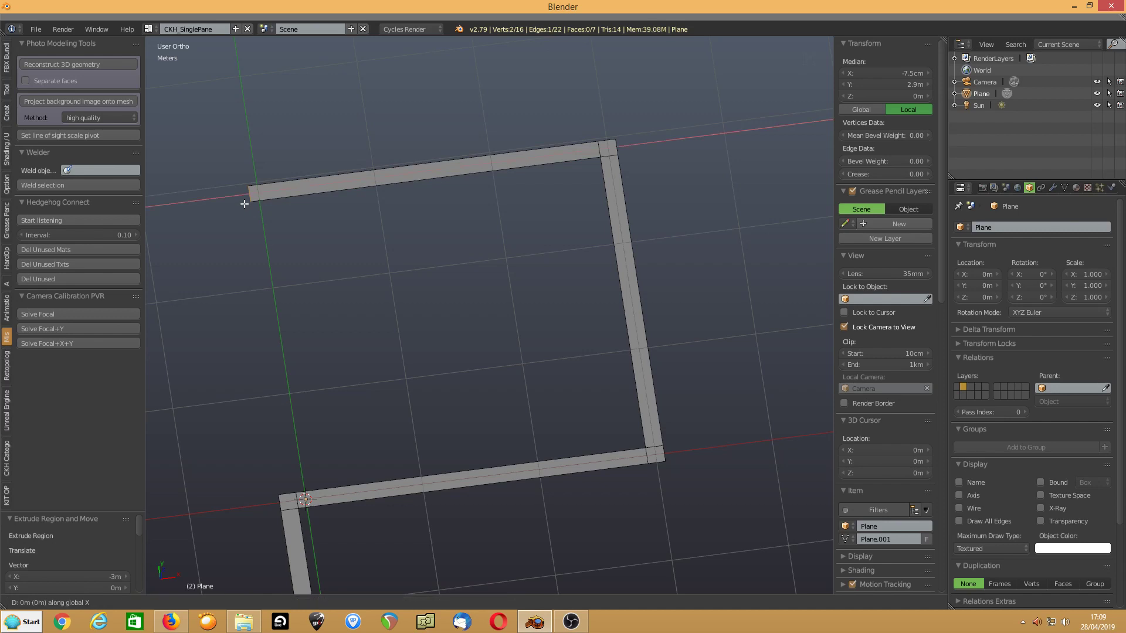
pyautogui.click(298, 493)
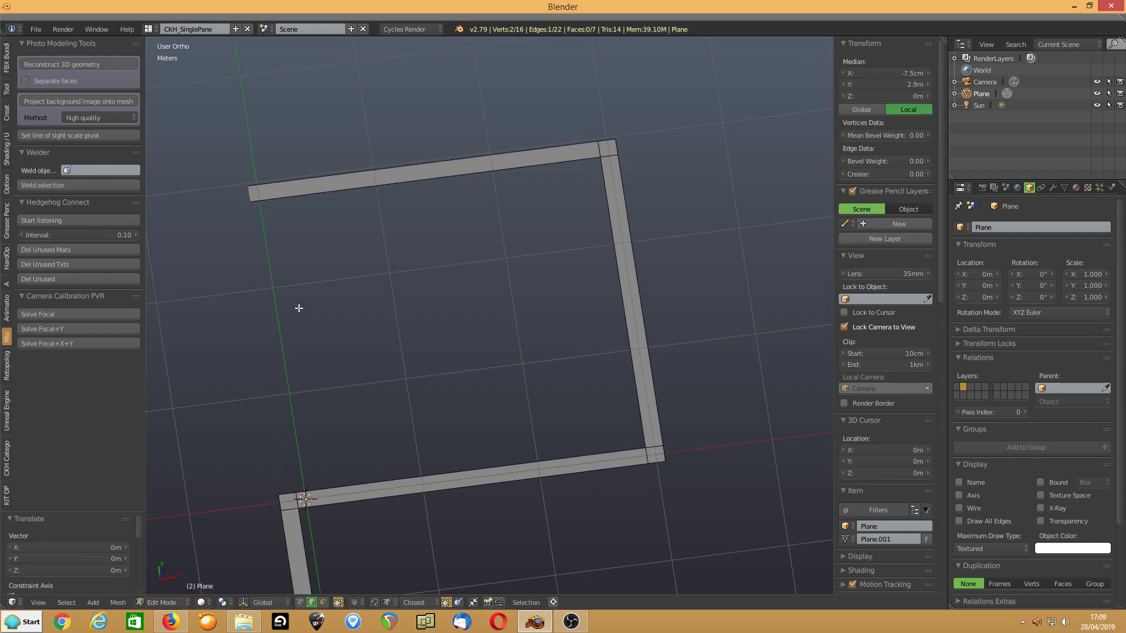
pyautogui.press('e')
pyautogui.press('x')
pyautogui.click(280, 494)
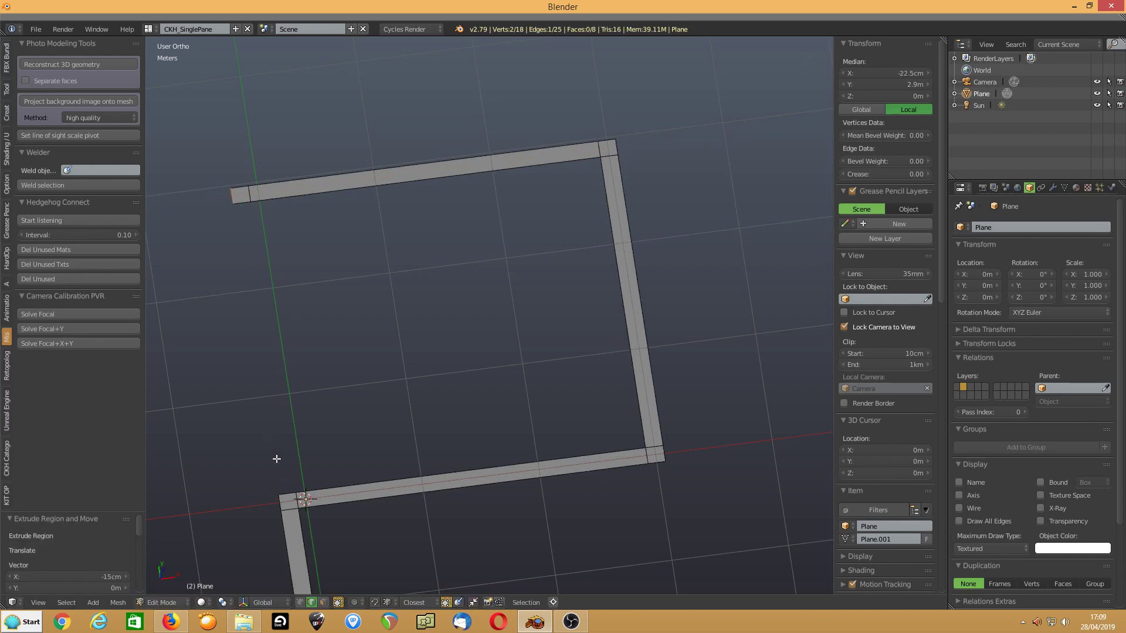
pyautogui.rightClick(286, 494)
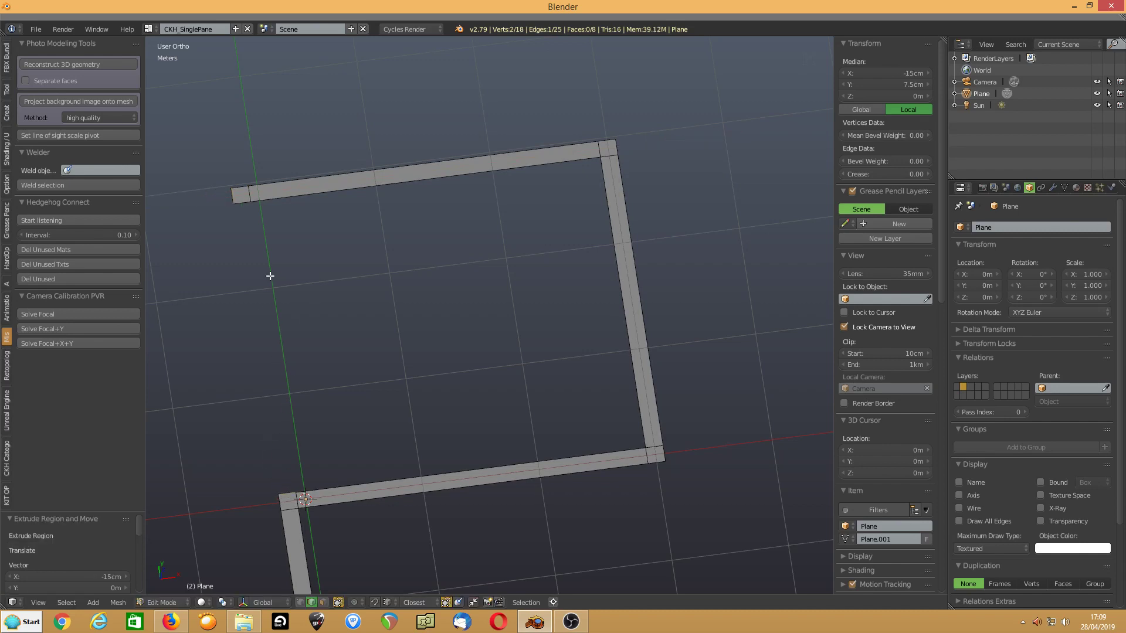
# Fill the room's left side with a face and loop-cut across it.
pyautogui.keyDown('shift'); pyautogui.rightClick(236, 205); pyautogui.keyUp('shift')
pyautogui.press('f')
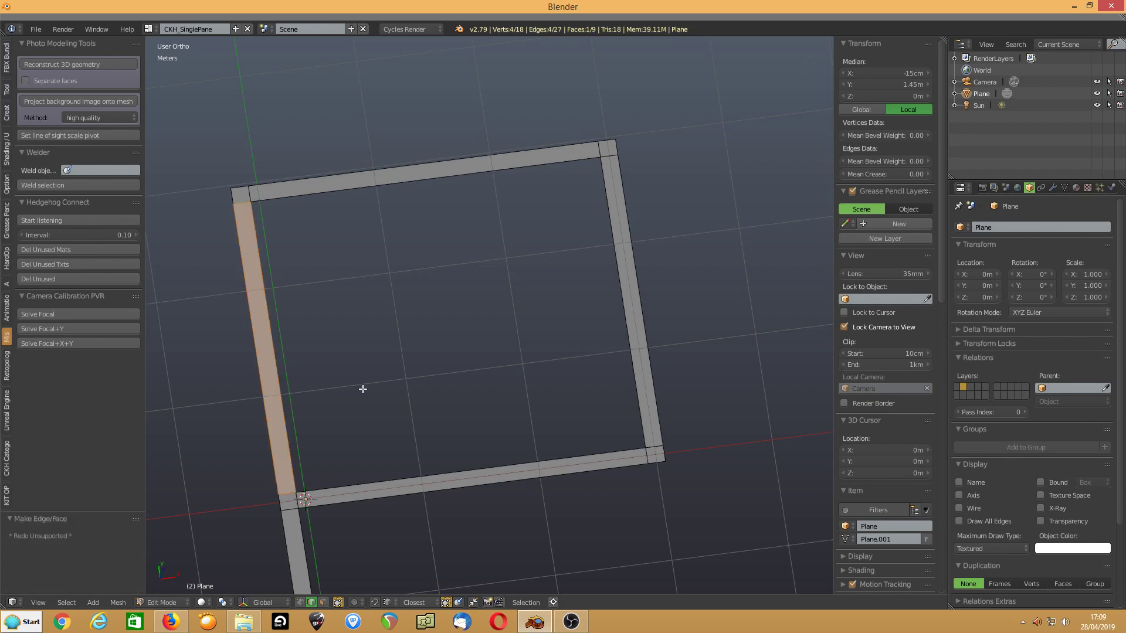
pyautogui.moveTo(375, 392); pyautogui.dragTo(277, 355, button='middle')
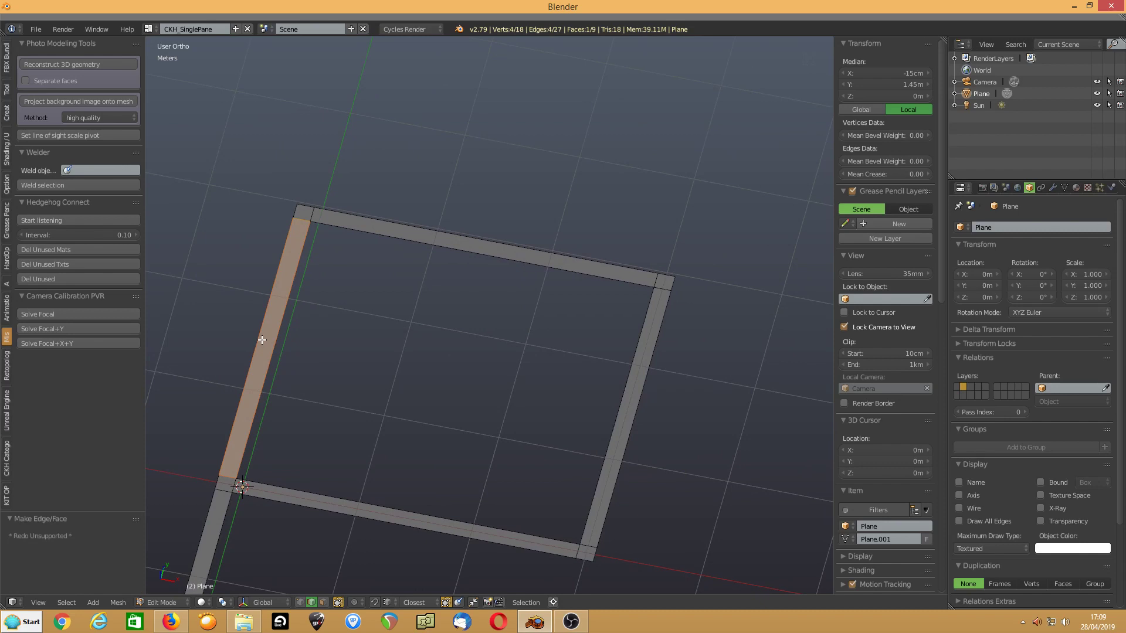
pyautogui.hotkey('ctrl', 'r')
pyautogui.click(273, 306)
pyautogui.rightClick(274, 307)
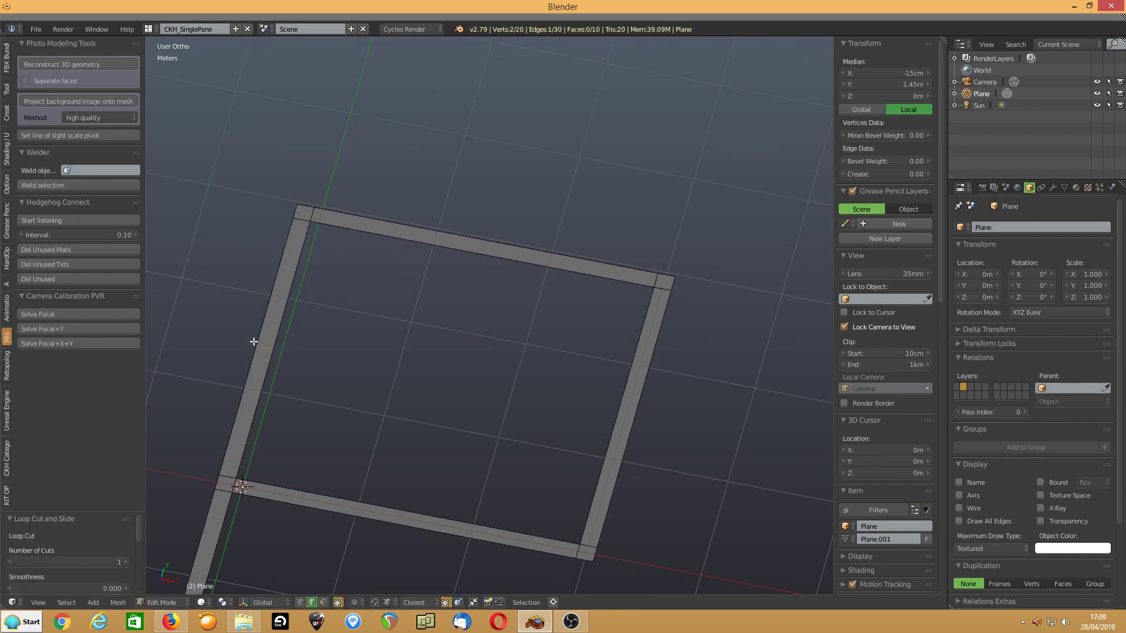
# Slide the left-wall cut 1.38 m along Y, then -1 m along Y.
pyautogui.press('g')
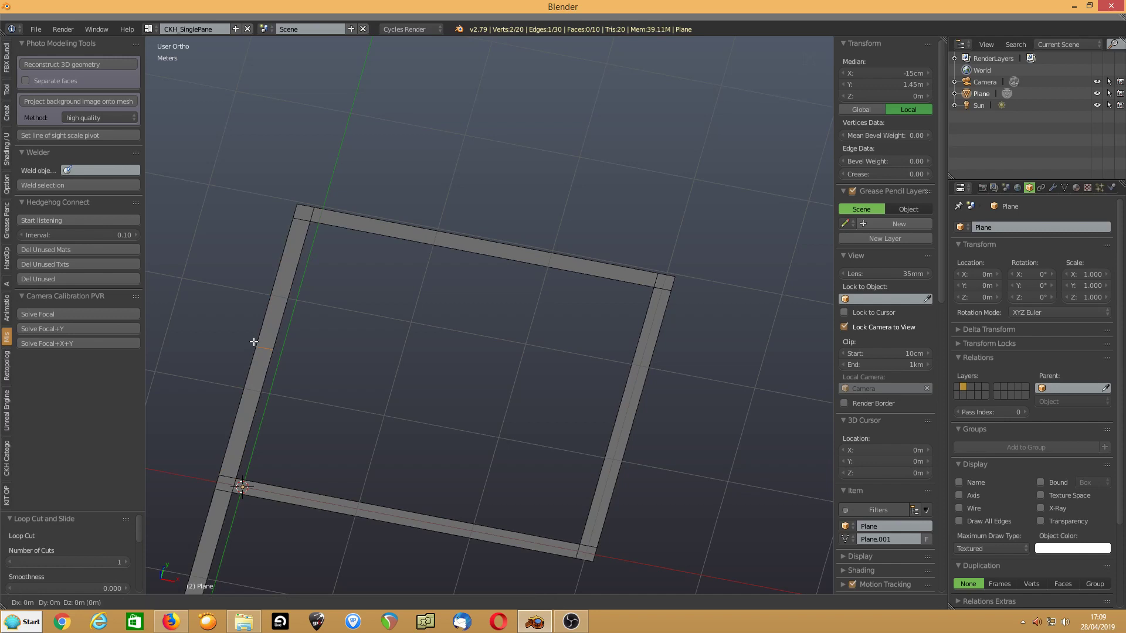
pyautogui.press('y')
pyautogui.click(287, 218)
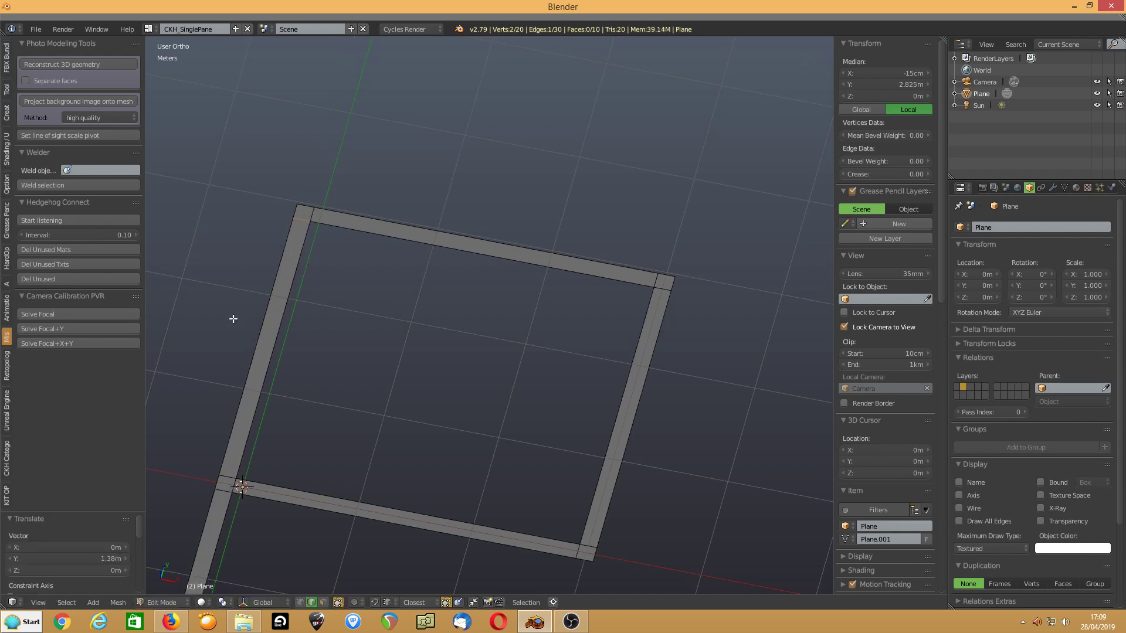
pyautogui.keyDown('shift'); pyautogui.moveTo(238, 317); pyautogui.dragTo(334, 292, button='middle'); pyautogui.keyUp('shift')
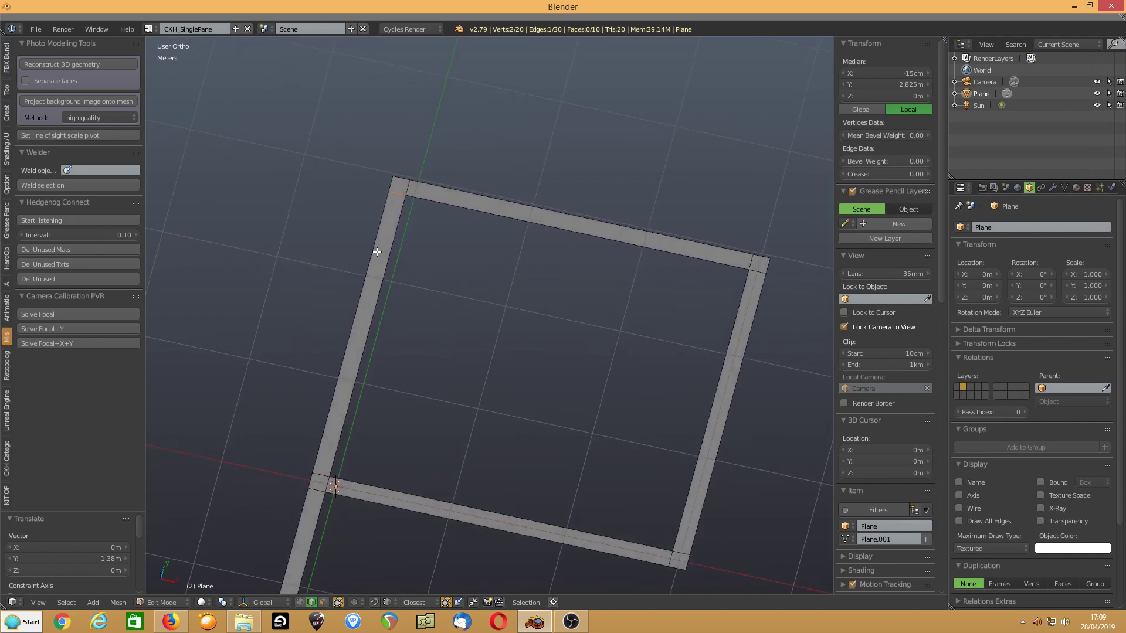
pyautogui.moveTo(377, 252); pyautogui.dragTo(385, 200, button='middle')
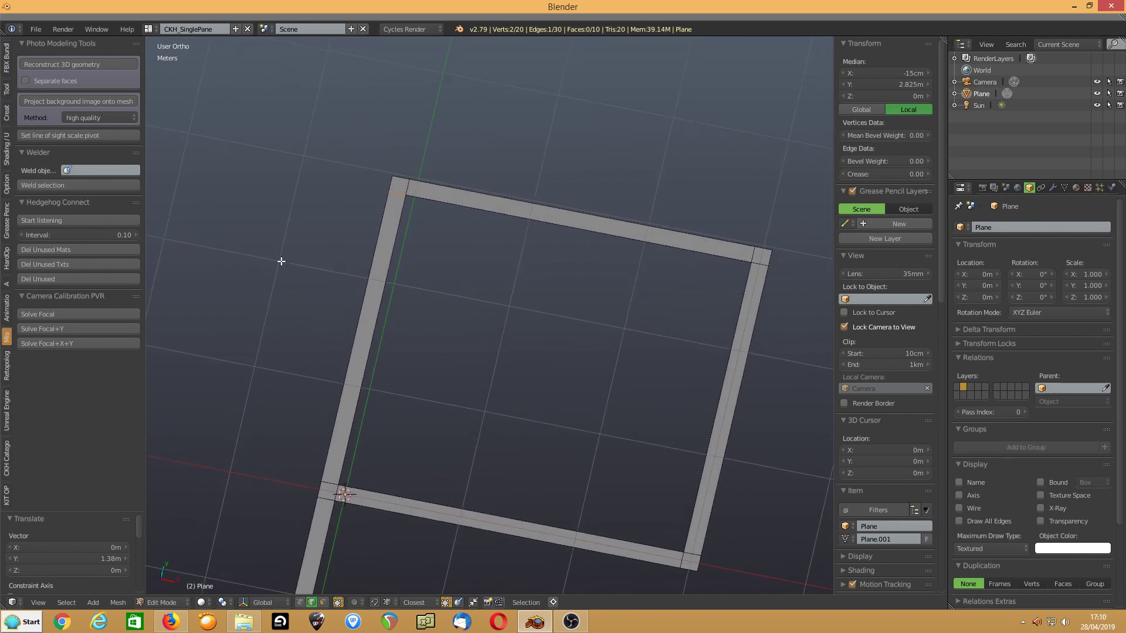
pyautogui.write('gy')
pyautogui.write('-1')
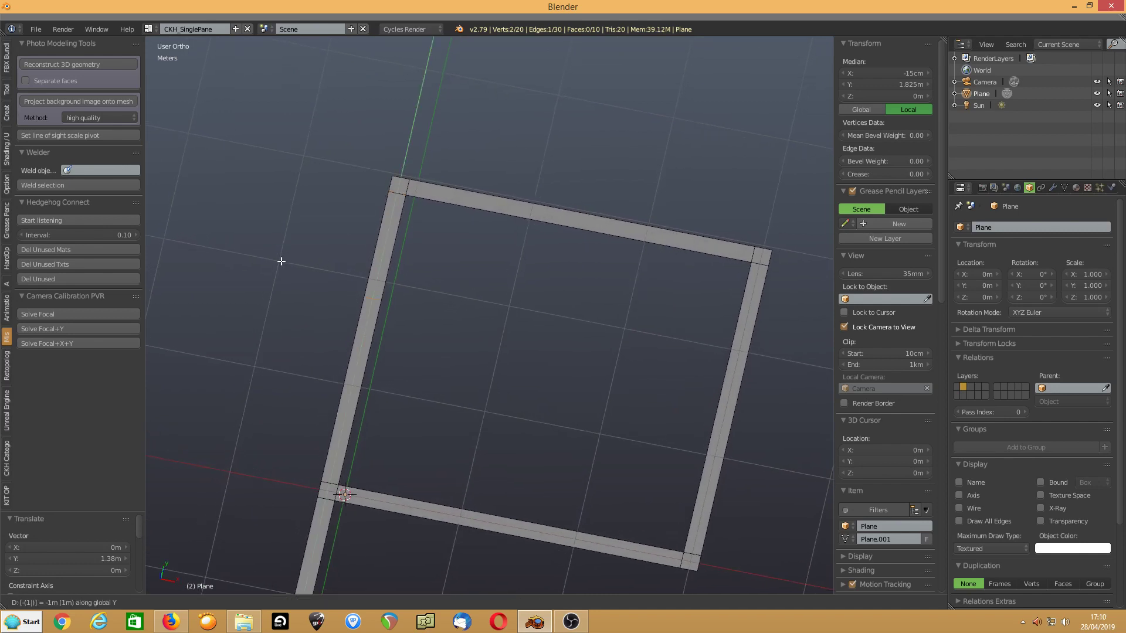
pyautogui.press('Return')
# Loop-cut the bottom wall and position the cut 0.88 m, then -1.2 m along Y.
pyautogui.moveTo(285, 309); pyautogui.dragTo(410, 293, button='middle')
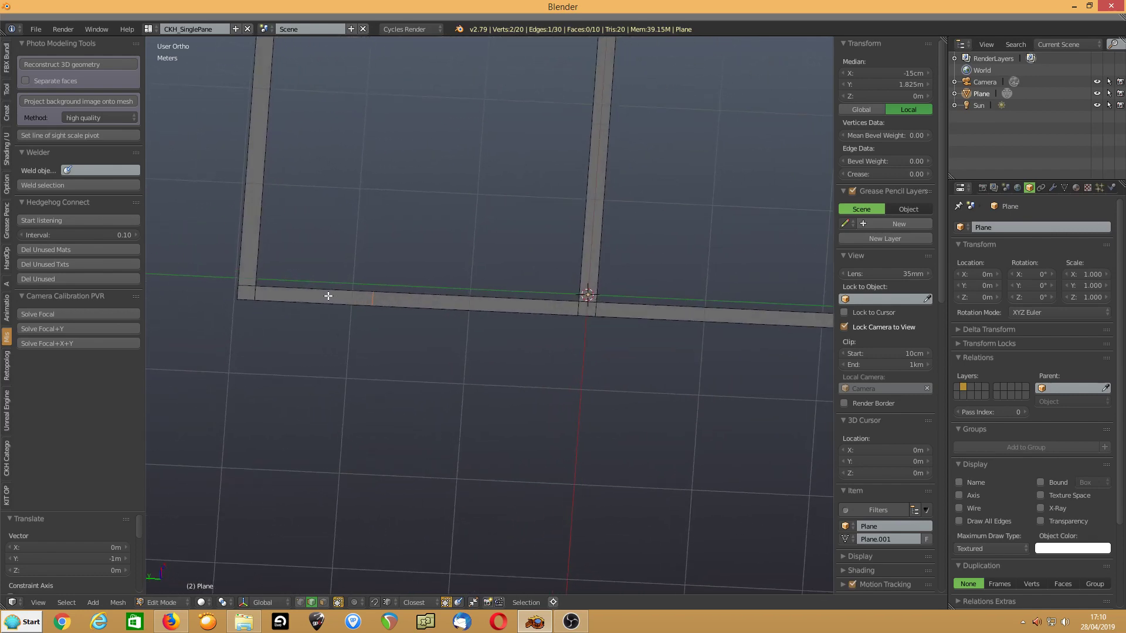
pyautogui.click(443, 309)
pyautogui.click(443, 309)
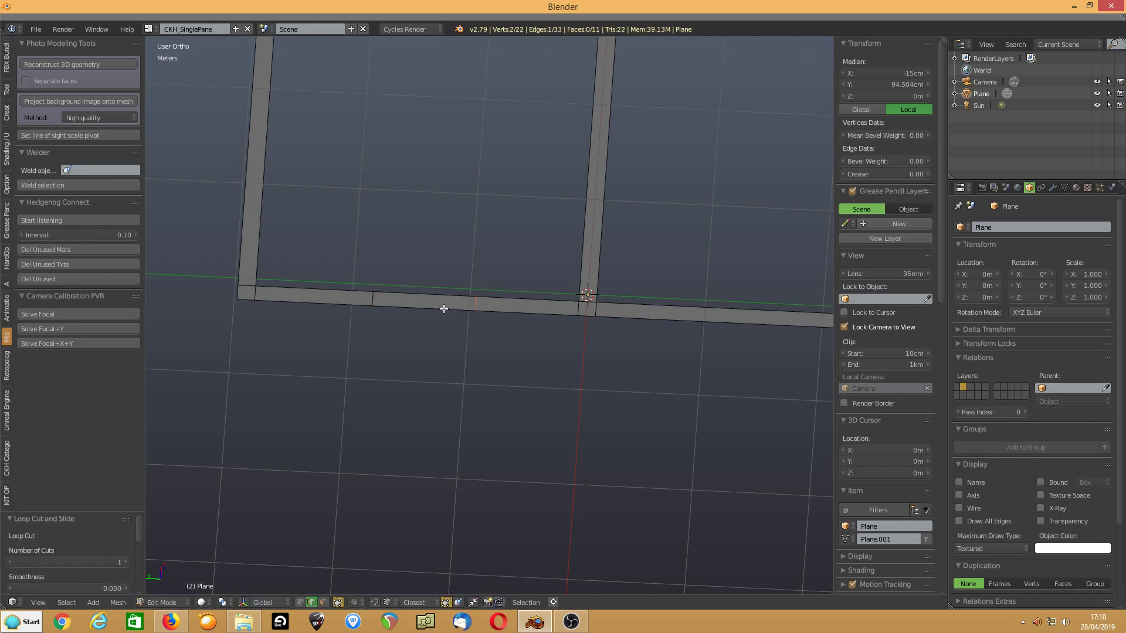
pyautogui.press('g')
pyautogui.press('y')
pyautogui.click(349, 336)
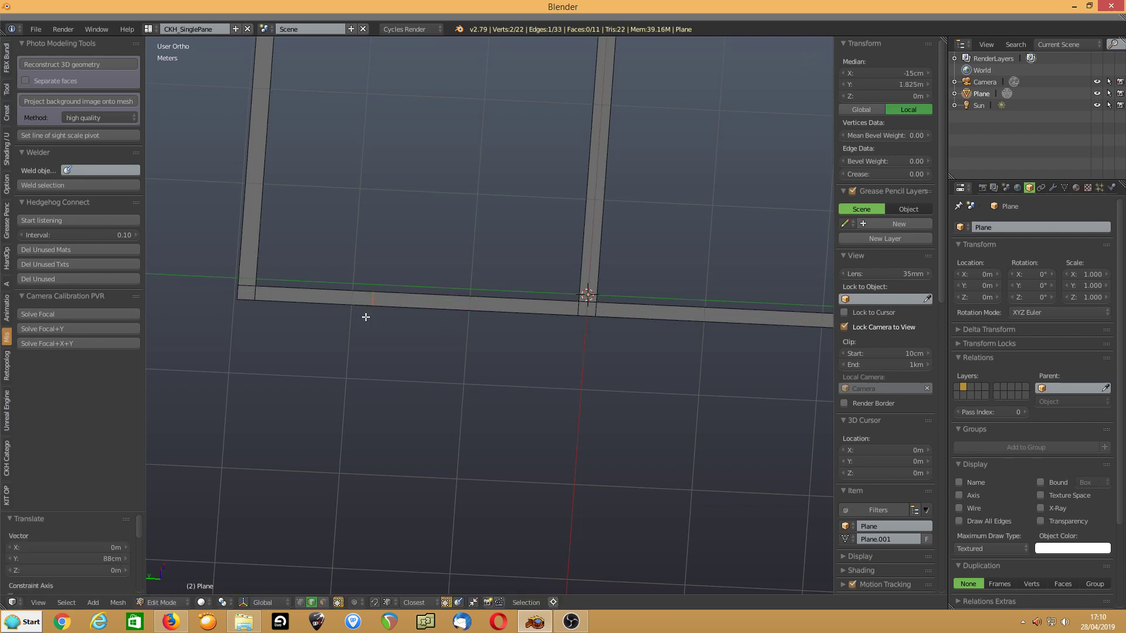
pyautogui.press('g')
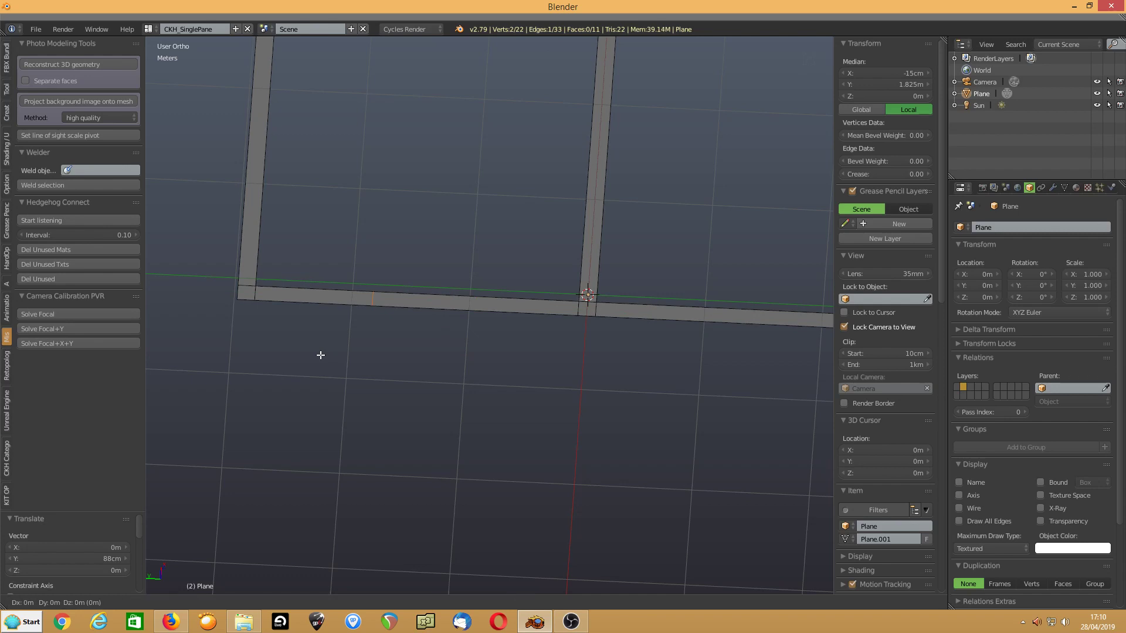
pyautogui.press('y')
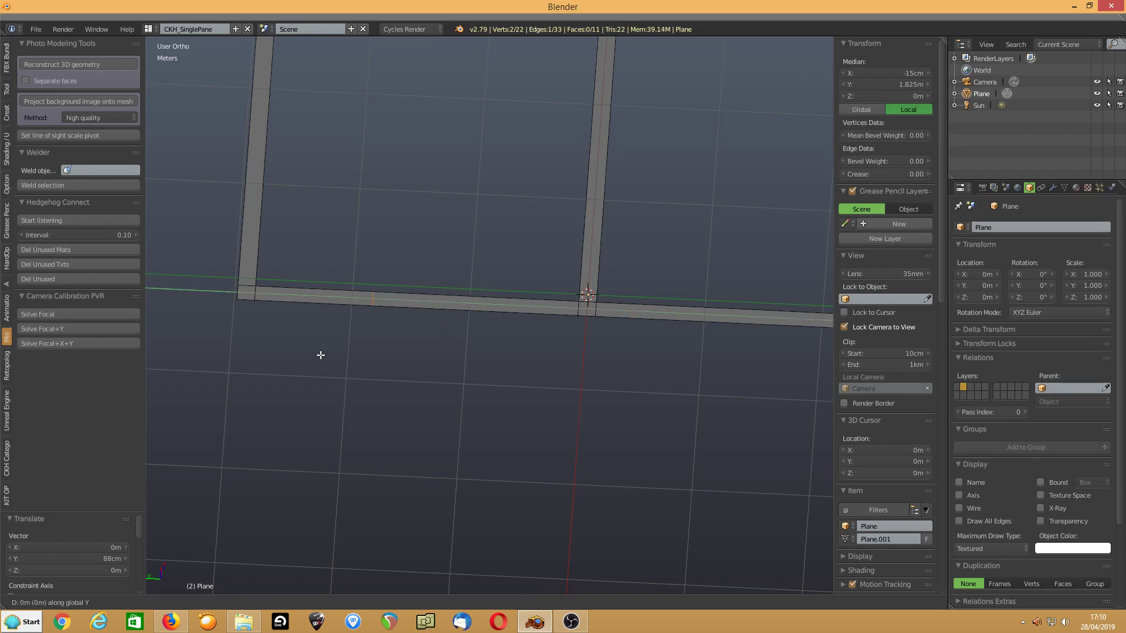
pyautogui.write('-1')
pyautogui.write('.2')
pyautogui.press('Return')
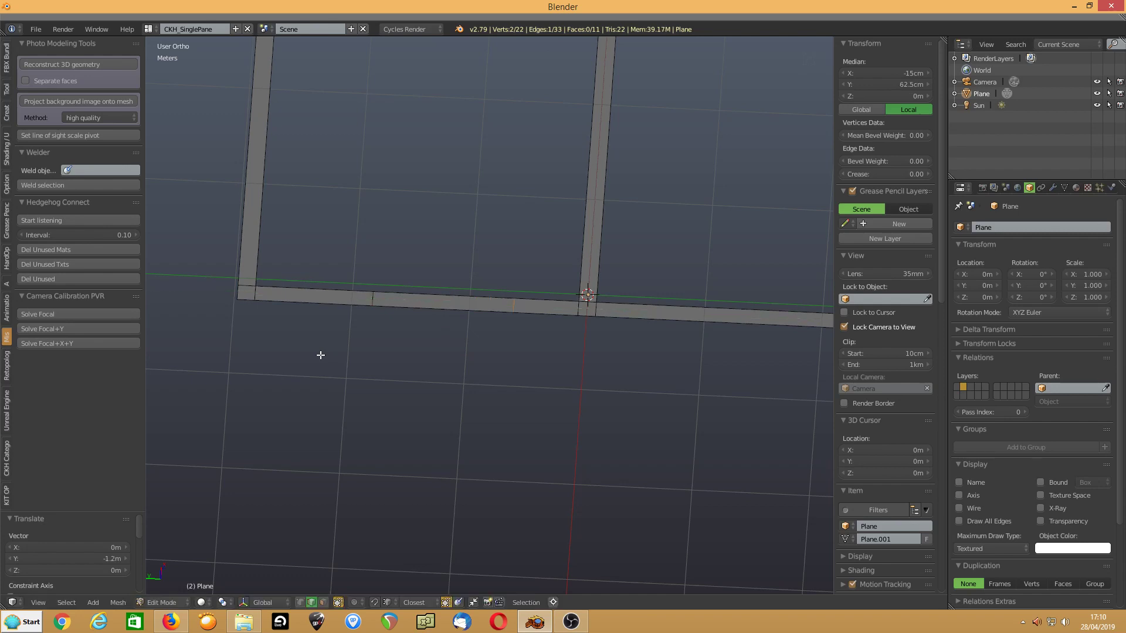
pyautogui.click(323, 602)
# Delete the doorway face from the bottom wall to open the gap.
pyautogui.rightClick(440, 303)
pyautogui.press('x')
pyautogui.click(343, 399)
pyautogui.moveTo(340, 394); pyautogui.dragTo(365, 354, button='middle')
pyautogui.scroll(2, 438, 387)
pyautogui.moveTo(438, 387); pyautogui.dragTo(416, 432, button='middle')
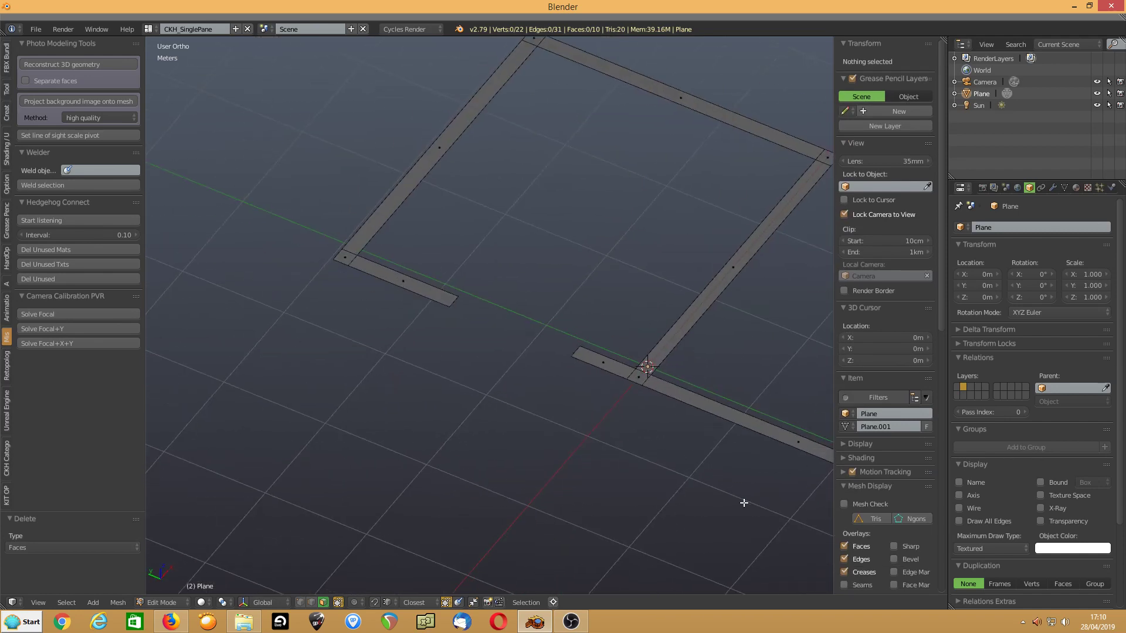
pyautogui.scroll(-6, 901, 452)
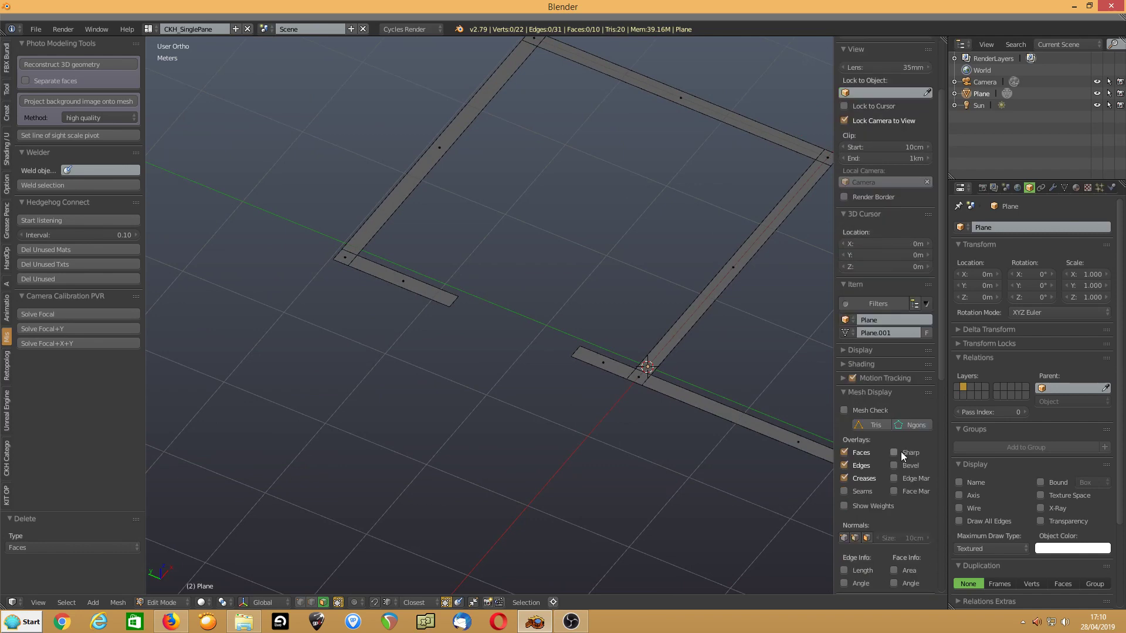
# Turn on edge-length display, select the whole mesh, and switch to vertex selection.
pyautogui.click(850, 500)
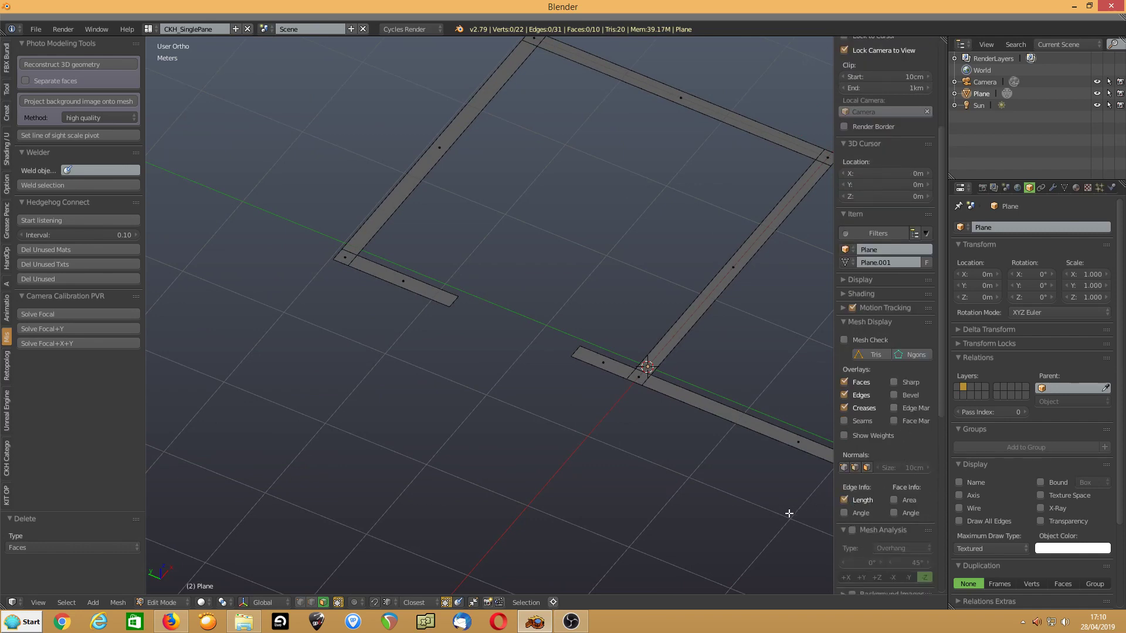
pyautogui.press('a')
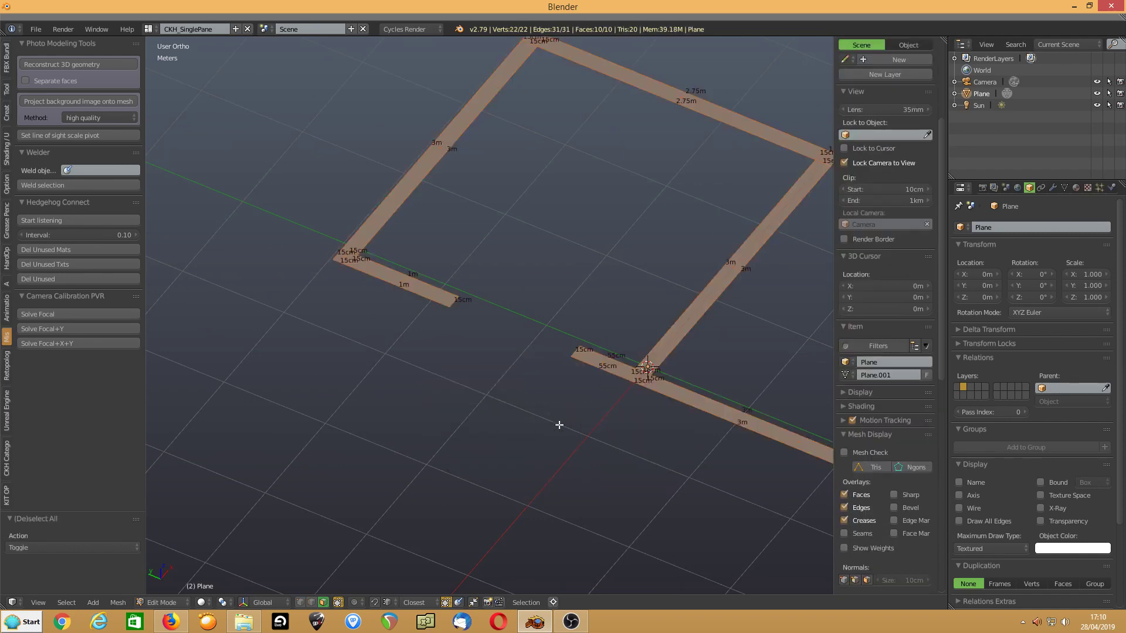
pyautogui.moveTo(483, 347); pyautogui.dragTo(496, 365, button='middle')
pyautogui.scroll(2, 558, 390)
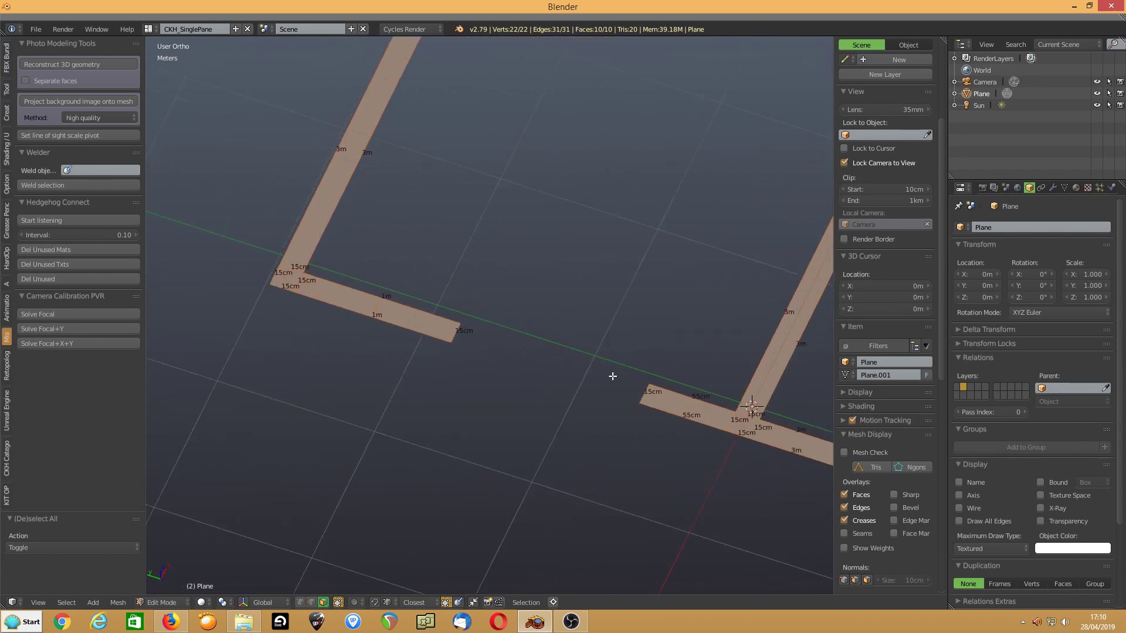
pyautogui.scroll(3, 617, 394)
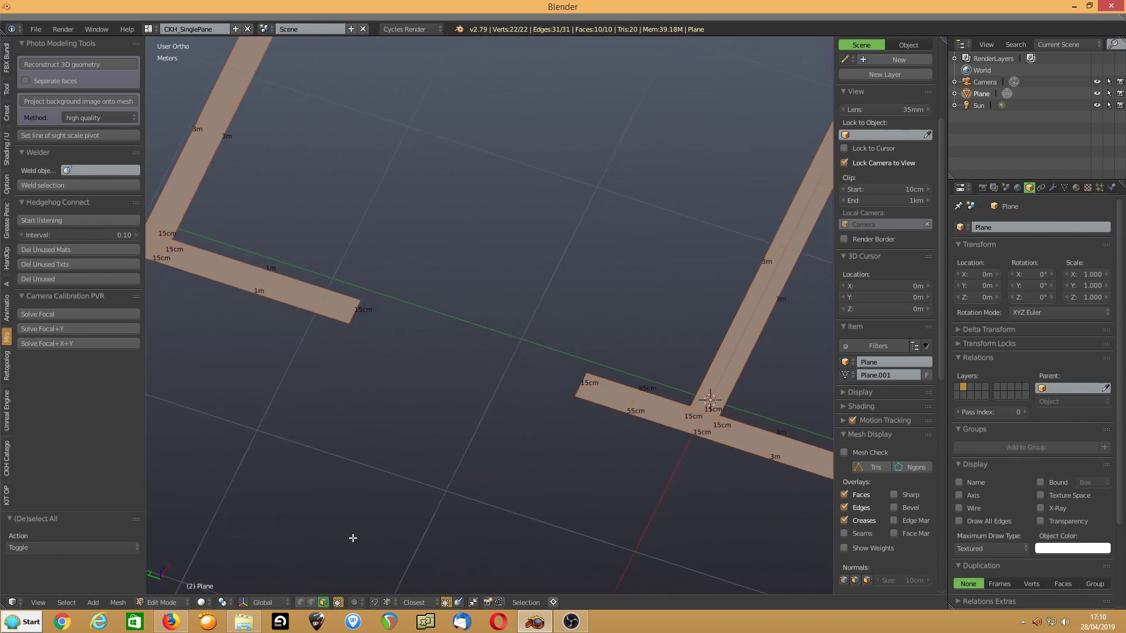
pyautogui.click(312, 603)
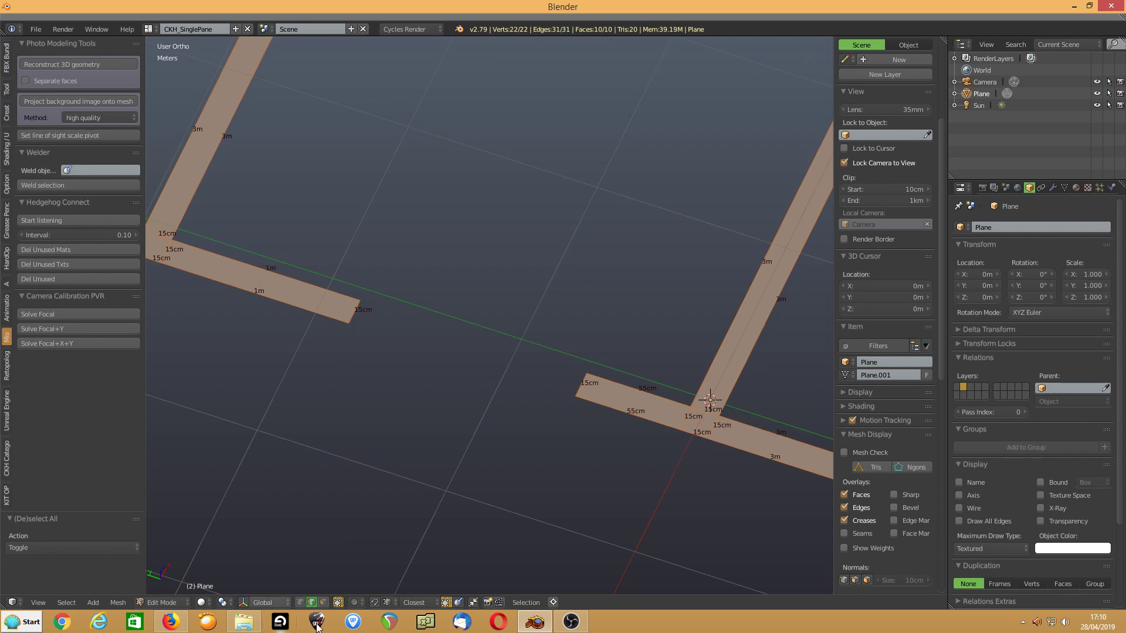
pyautogui.click(299, 603)
# Join the two corners across the doorway gap with a new 1.2 m edge.
pyautogui.rightClick(351, 335)
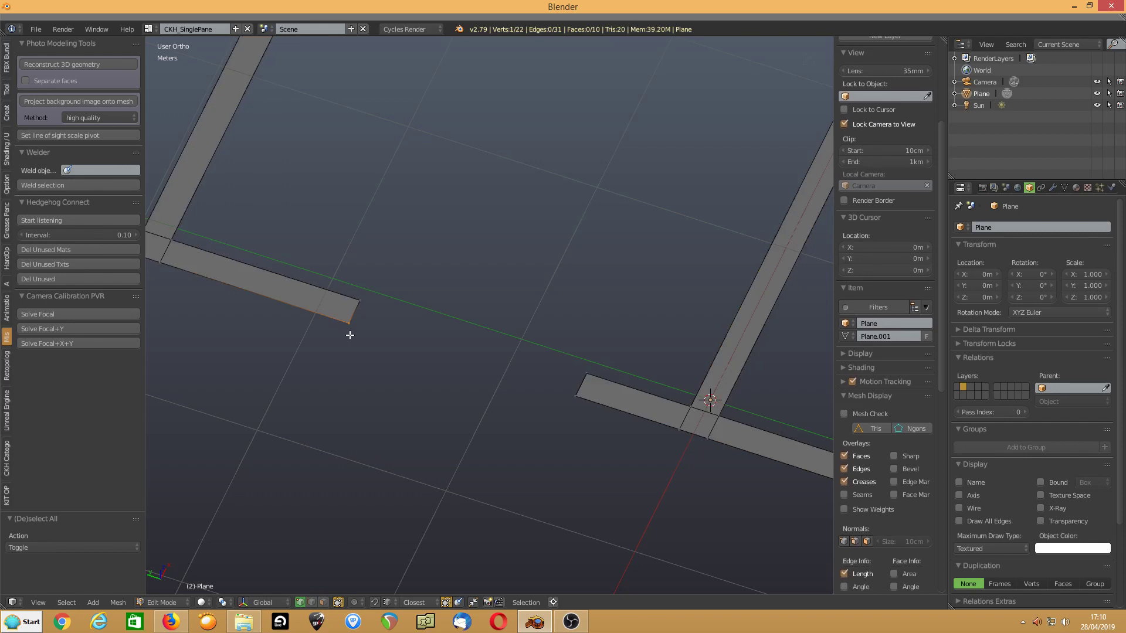
pyautogui.keyDown('shift'); pyautogui.rightClick(559, 406); pyautogui.keyUp('shift')
pyautogui.press('f')
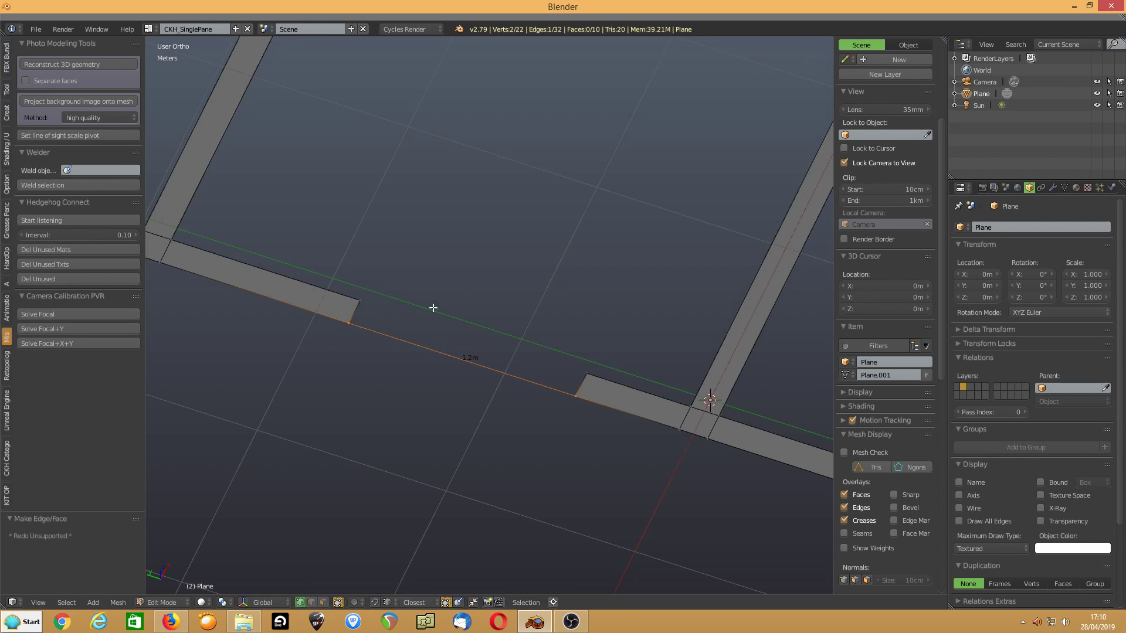
pyautogui.scroll(-3, 434, 309)
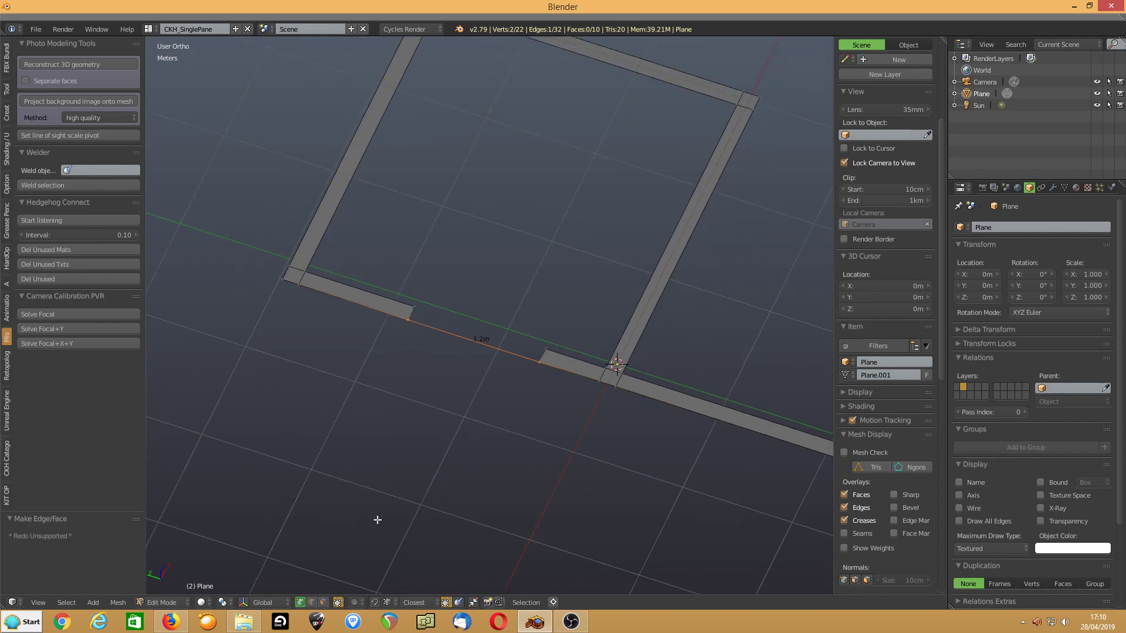
# Select the inner outline edges: 15 cm, 1 m, 3 m, 2.75 m, 3 m, 55 cm, 15 cm.
pyautogui.click(312, 602)
pyautogui.keyDown('shift'); pyautogui.click(415, 309); pyautogui.keyUp('shift')
pyautogui.keyDown('shift'); pyautogui.click(364, 254); pyautogui.keyUp('shift')
pyautogui.keyDown('shift'); pyautogui.click(377, 234); pyautogui.keyUp('shift')
pyautogui.keyDown('shift'); pyautogui.click(549, 67); pyautogui.keyUp('shift')
pyautogui.keyDown('shift'); pyautogui.click(655, 251); pyautogui.keyUp('shift')
pyautogui.keyDown('shift'); pyautogui.click(572, 347); pyautogui.keyUp('shift')
pyautogui.keyDown('shift'); pyautogui.click(535, 348); pyautogui.keyUp('shift')
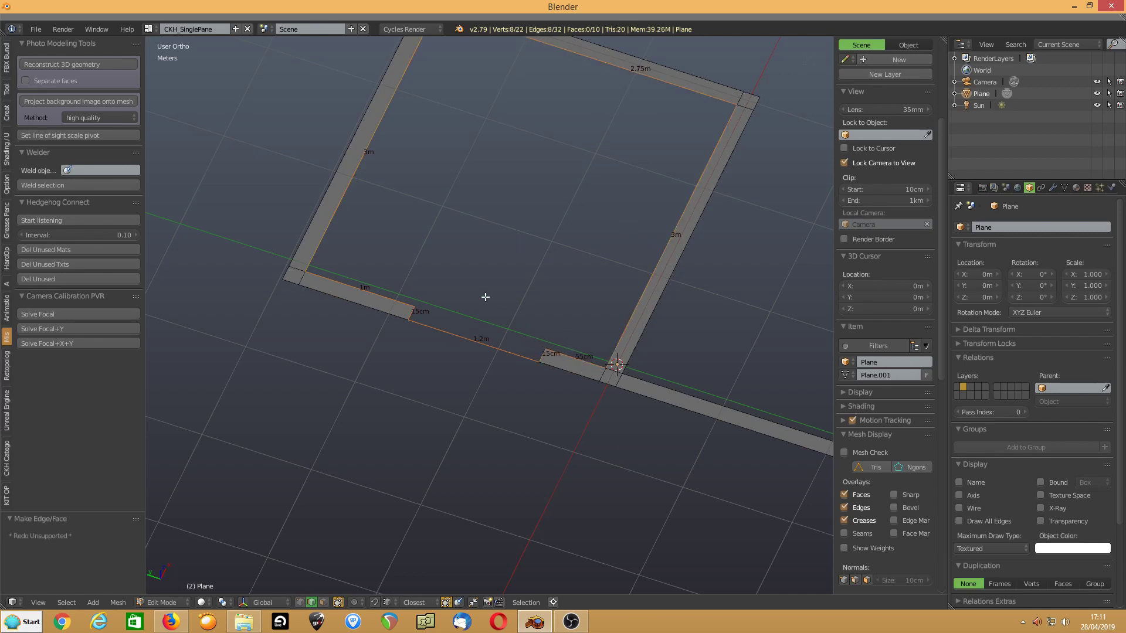
# Fill the inner outline with a single floor face.
pyautogui.press('f')
pyautogui.moveTo(469, 316); pyautogui.dragTo(440, 325, button='middle')
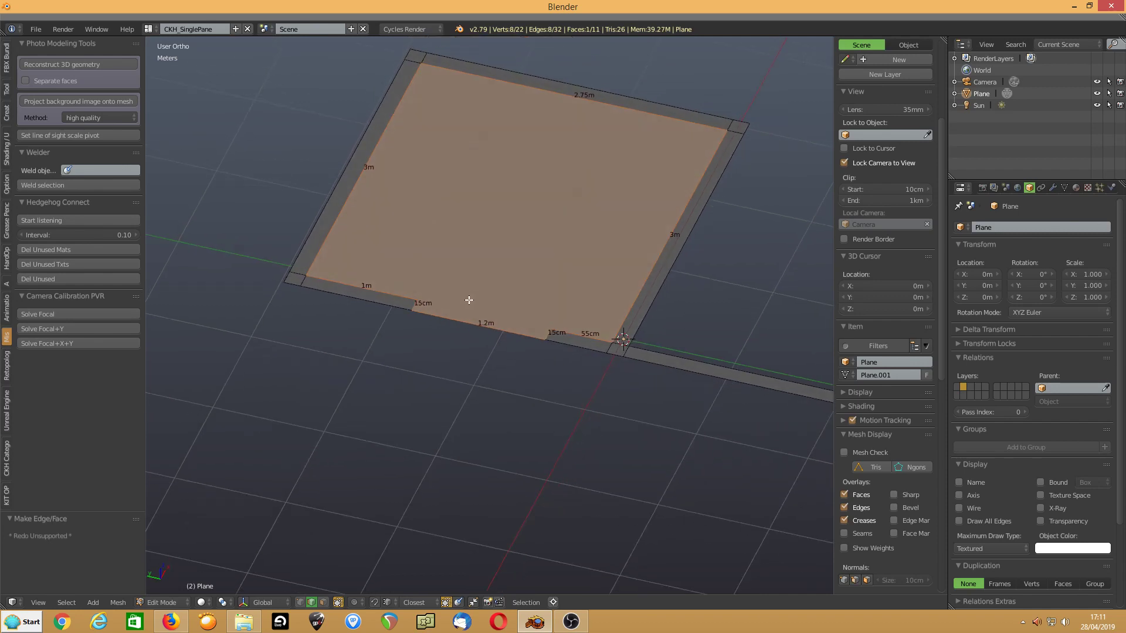
pyautogui.scroll(-2, 552, 405)
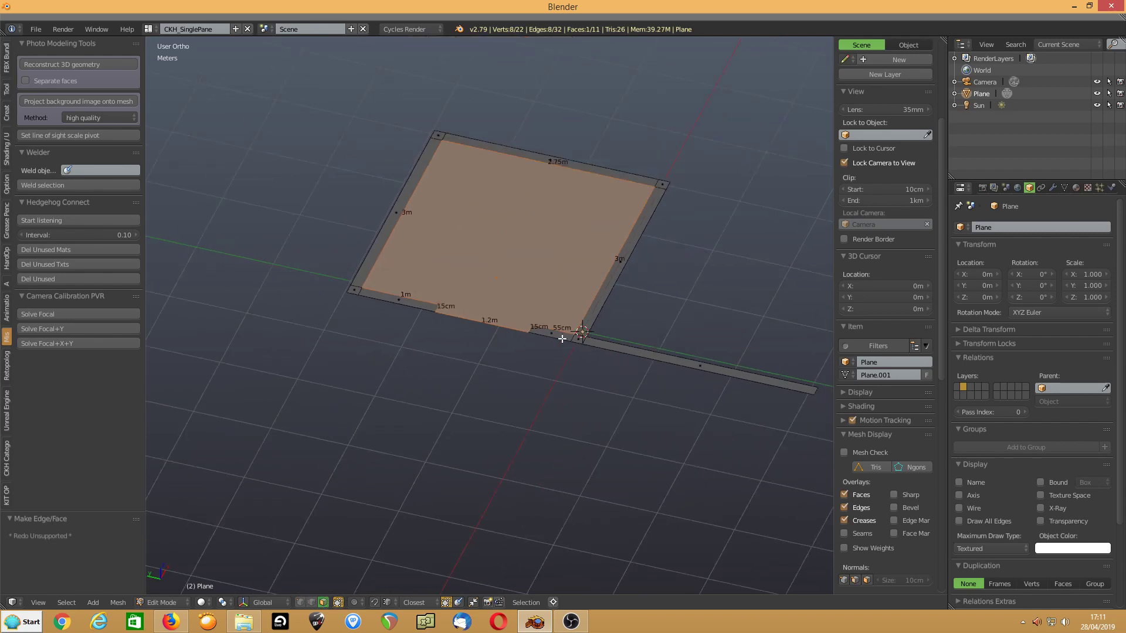
# Invert the selection to the wall outline and extrude it 3 along Z.
pyautogui.hotkey('ctrl', 'i')
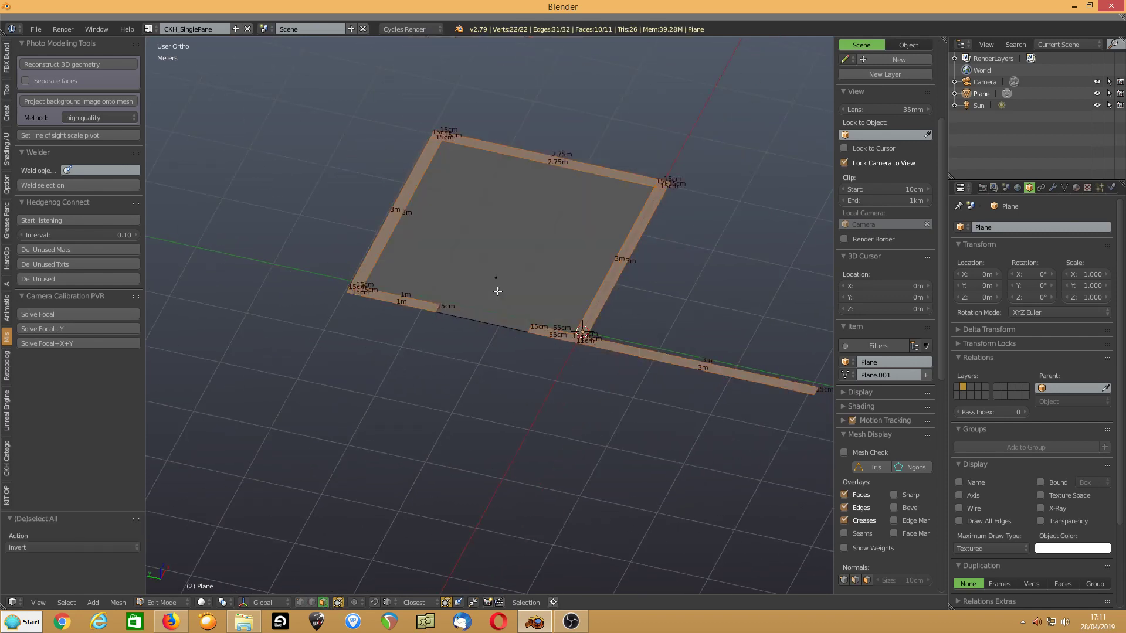
pyautogui.moveTo(498, 296)
pyautogui.mouseDown(button='middle')
pyautogui.moveTo(493, 311)
pyautogui.moveTo(513, 307)
pyautogui.moveTo(489, 305)
pyautogui.mouseUp(button='middle')
pyautogui.press('e')
pyautogui.press('z')
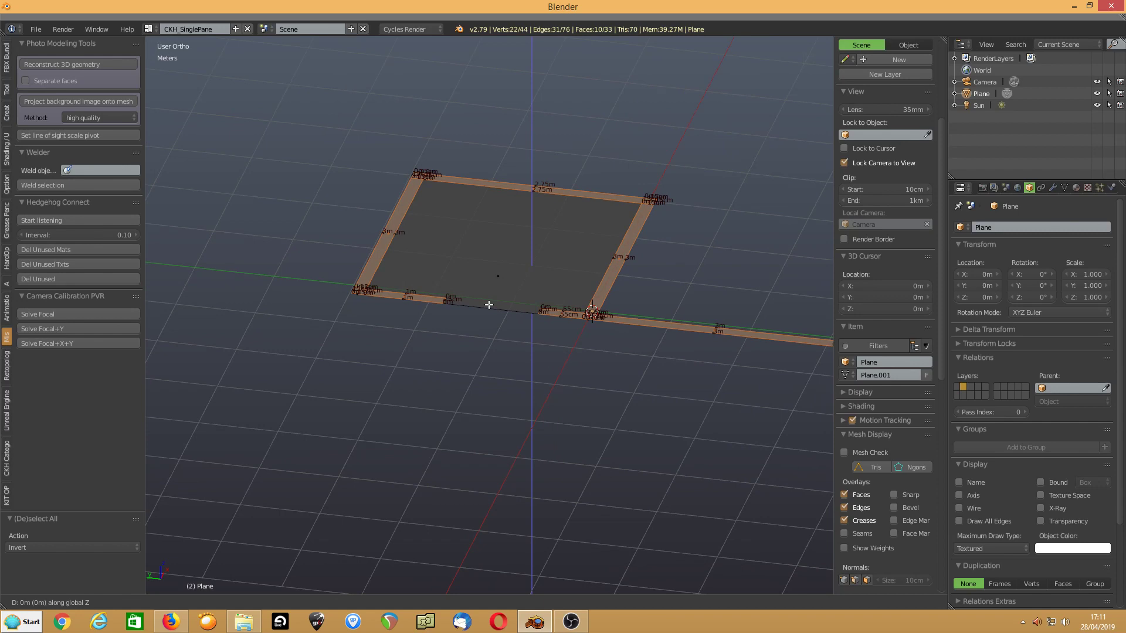
pyautogui.write('3')
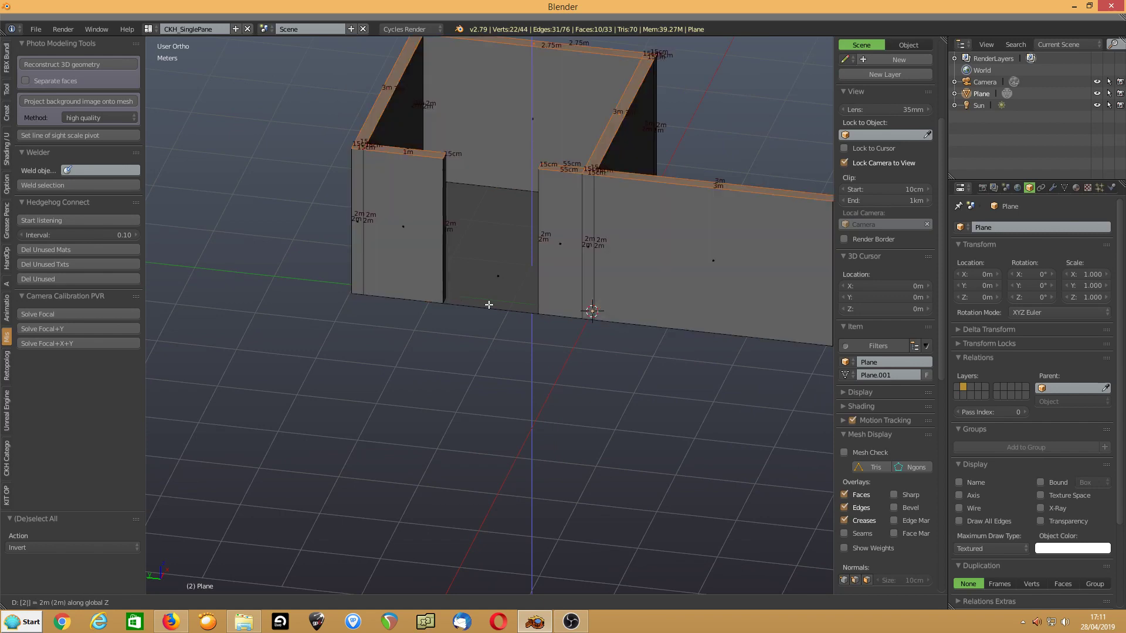
pyautogui.press('Return')
pyautogui.moveTo(492, 293); pyautogui.dragTo(370, 367, button='middle')
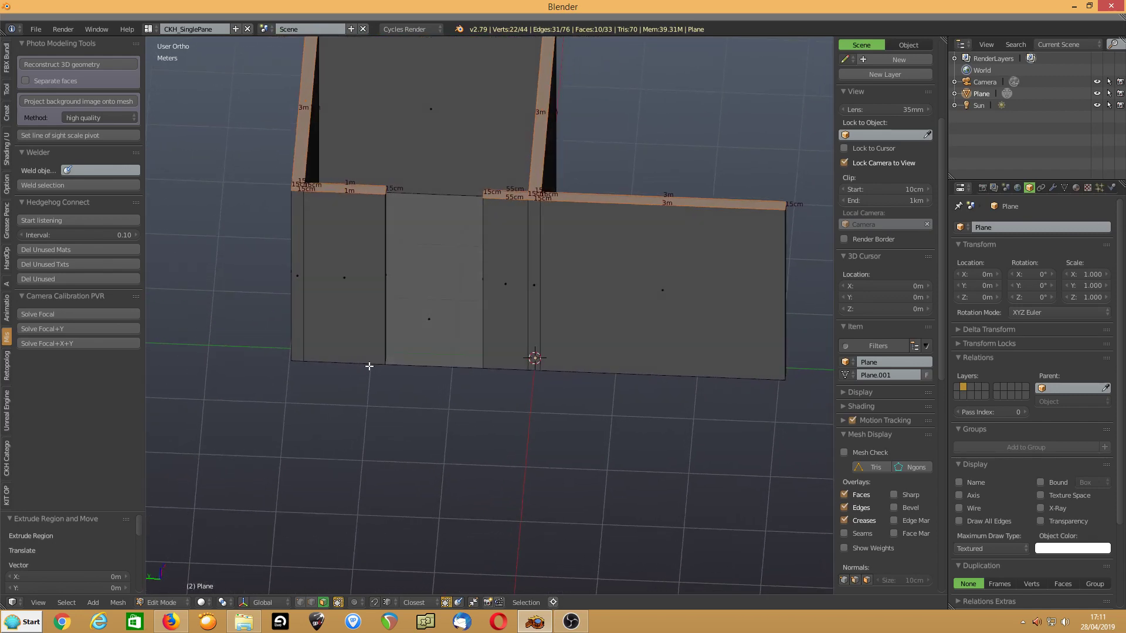
# Loop-cut around the walls and place the new loop at 2.1 m height.
pyautogui.hotkey('ctrl', 'r')
pyautogui.click(314, 298)
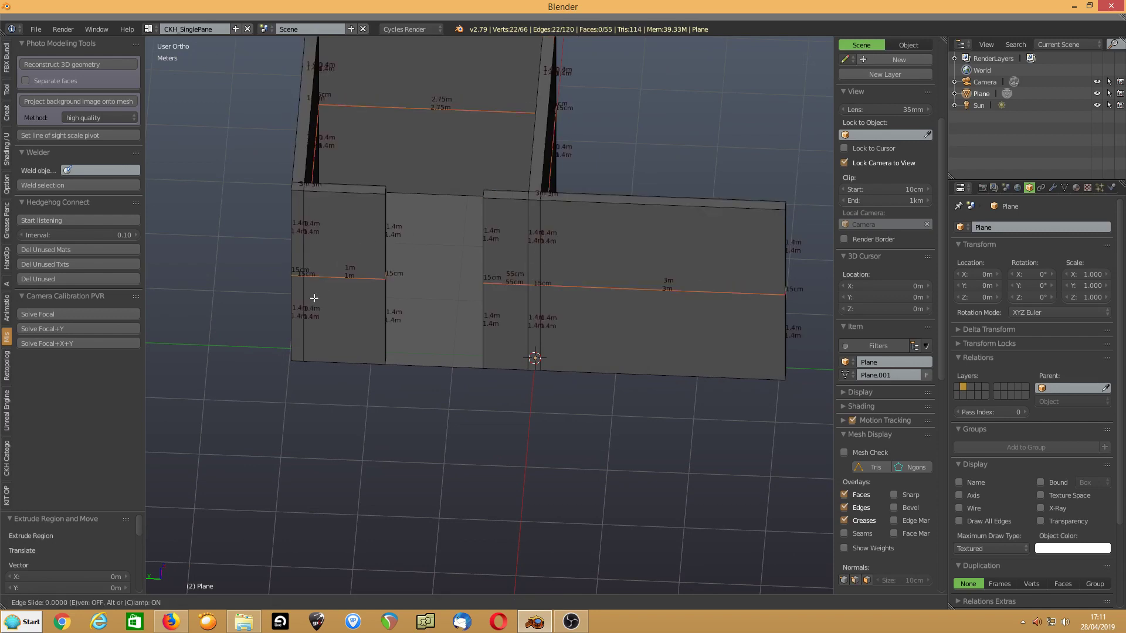
pyautogui.rightClick(314, 297)
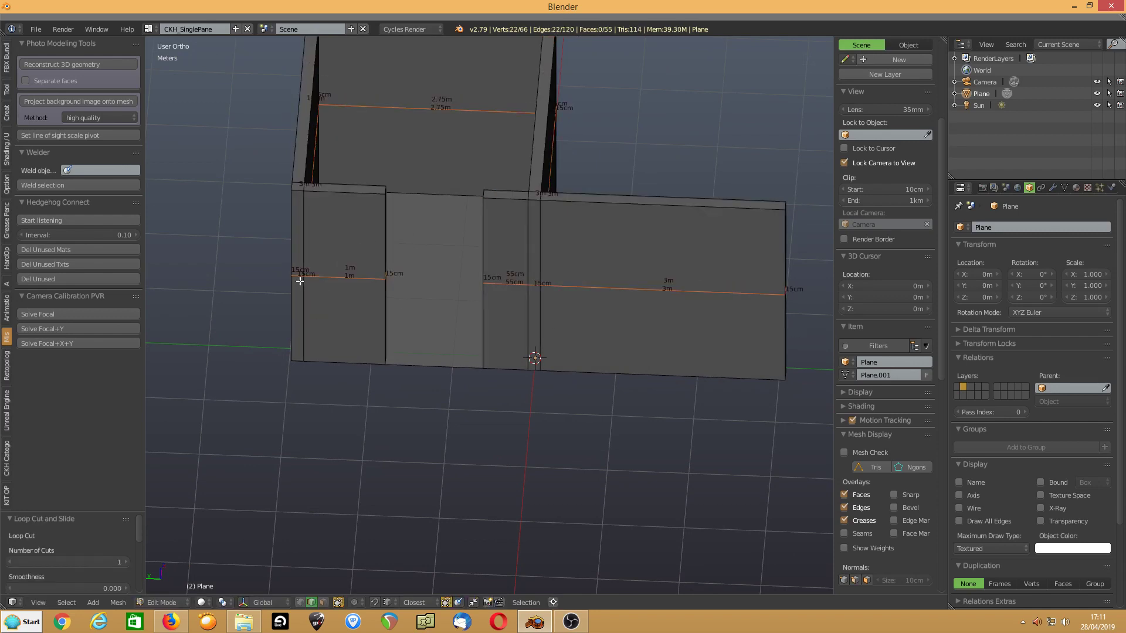
pyautogui.press('g')
pyautogui.press('z')
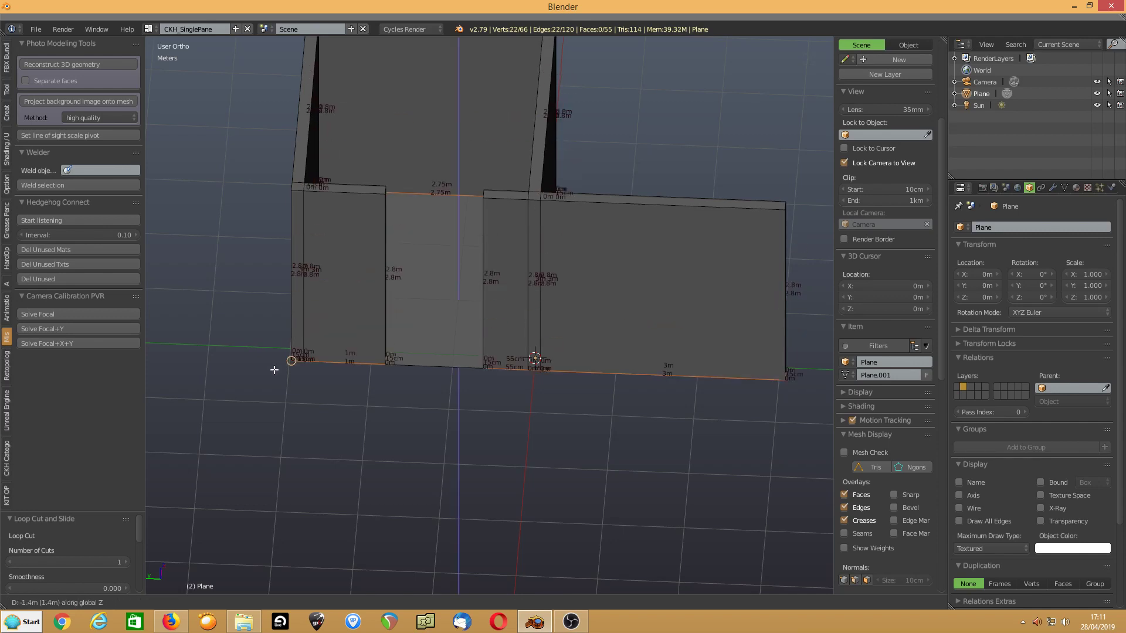
pyautogui.click(280, 387)
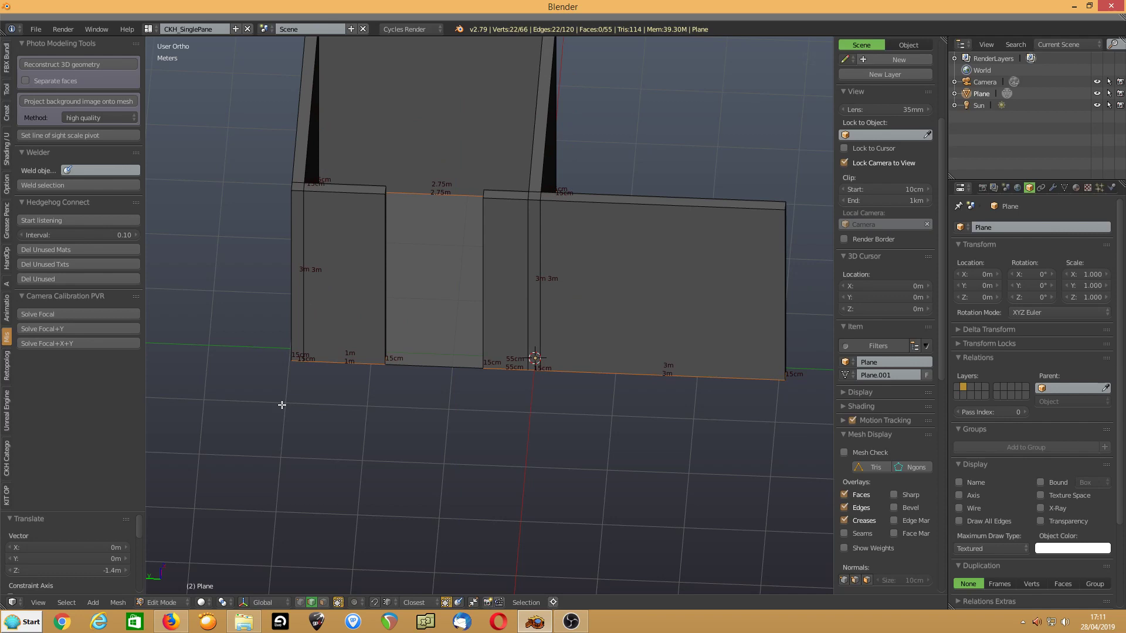
pyautogui.write('gz')
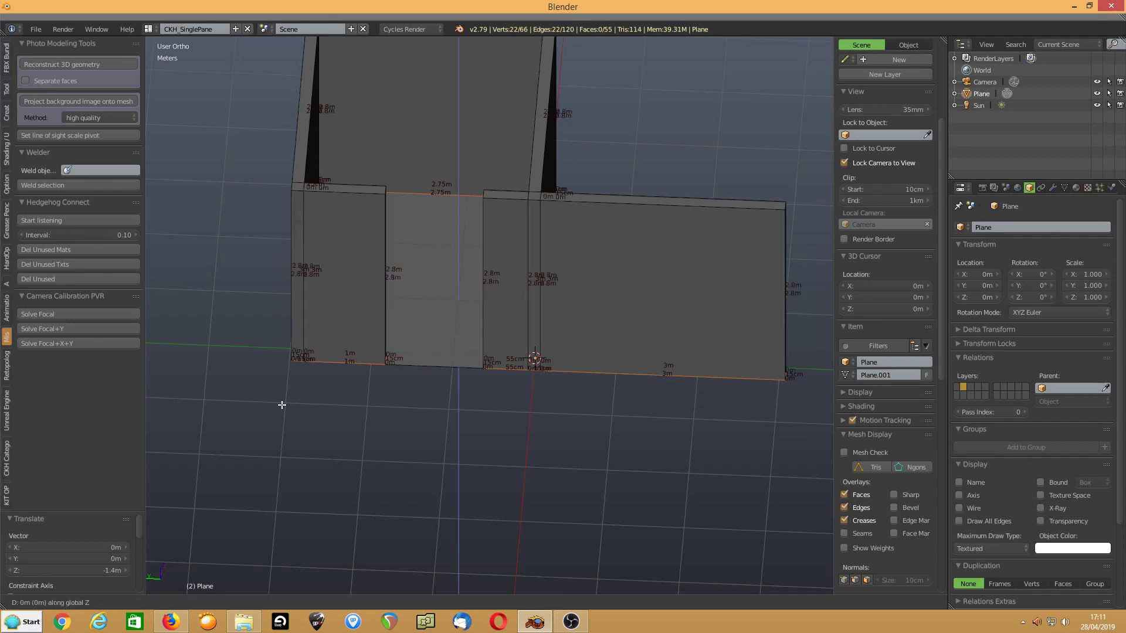
pyautogui.write('2.1')
pyautogui.press('Return')
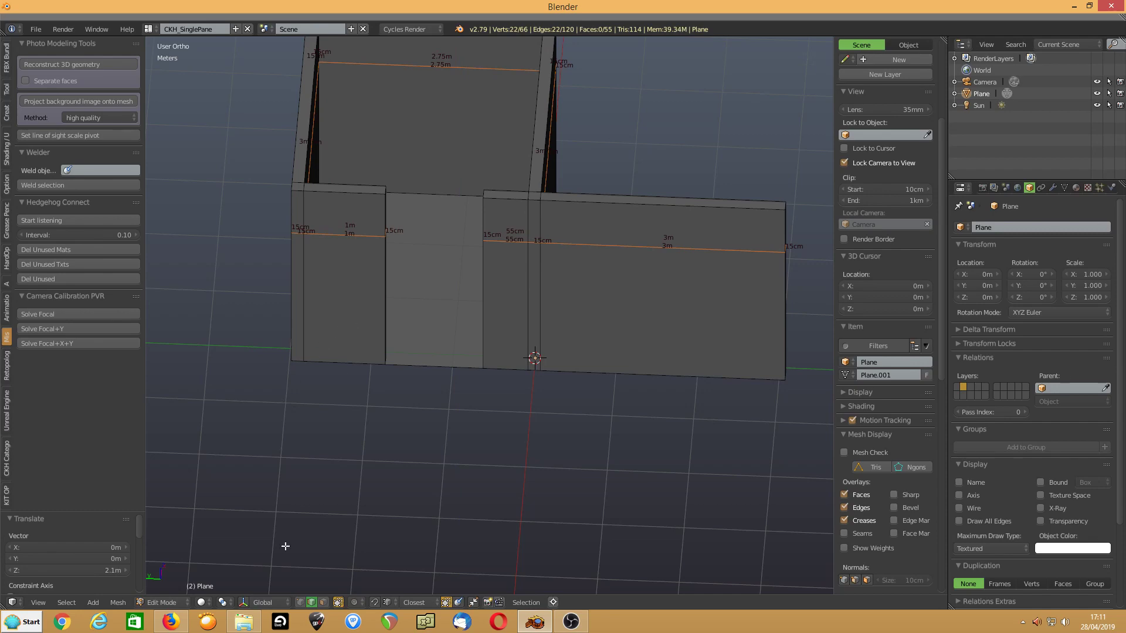
# In face selection, select the upper face on one side of the doorway.
pyautogui.click(323, 602)
pyautogui.moveTo(431, 276); pyautogui.dragTo(487, 221, button='middle')
pyautogui.rightClick(508, 188)
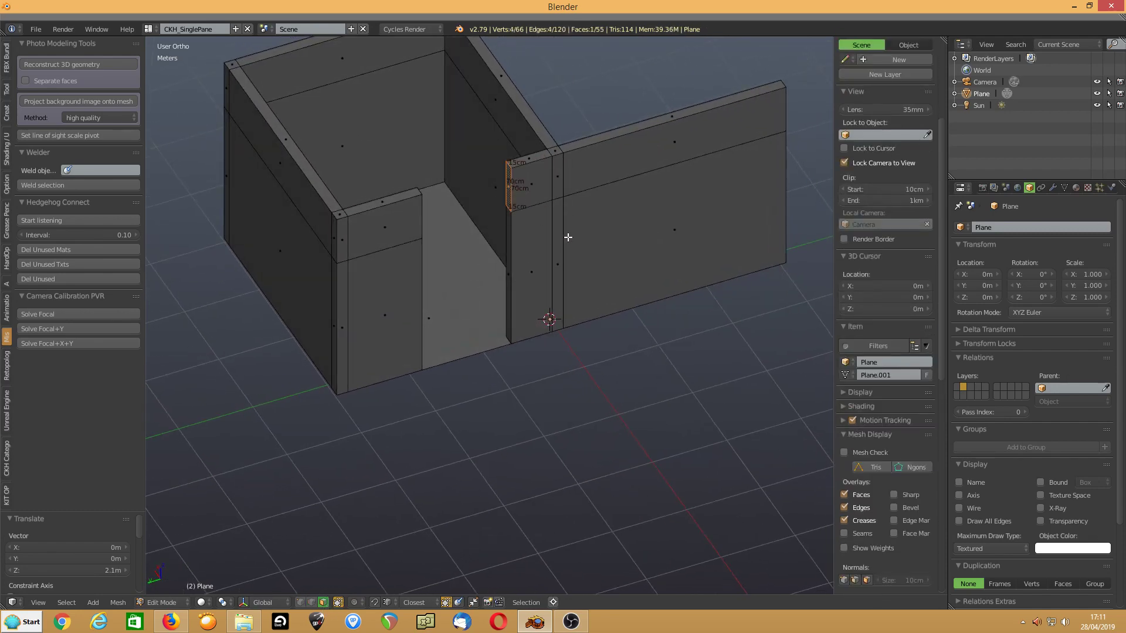
# Bridge the two upper door-side faces across the doorway, then select the whole mesh.
pyautogui.moveTo(553, 239); pyautogui.dragTo(446, 152, button='middle')
pyautogui.keyDown('shift'); pyautogui.rightClick(440, 148); pyautogui.keyUp('shift')
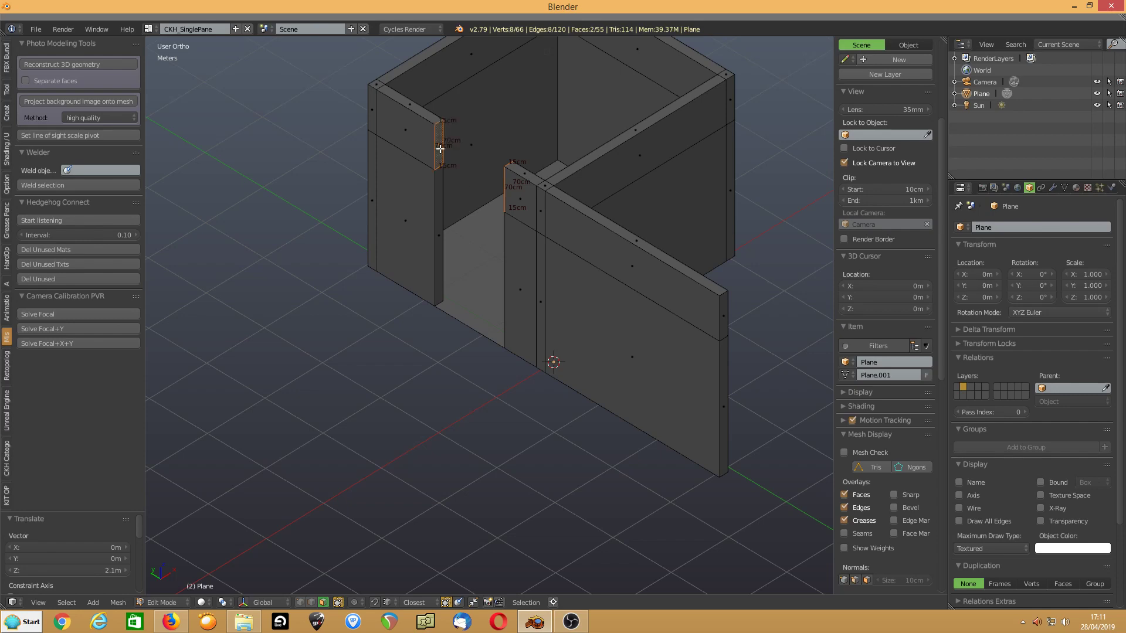
pyautogui.press('w')
pyautogui.moveTo(441, 152)
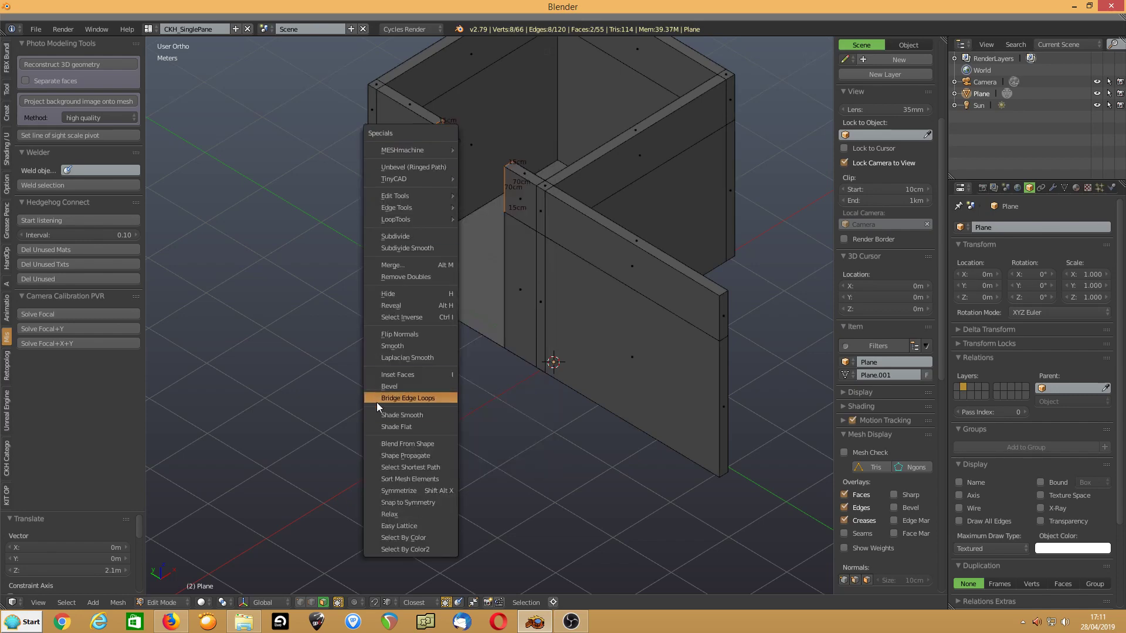
pyautogui.click(381, 399)
pyautogui.moveTo(380, 397); pyautogui.dragTo(351, 366, button='middle')
pyautogui.press('a')
pyautogui.press('a')
pyautogui.scroll(2, 354, 359)
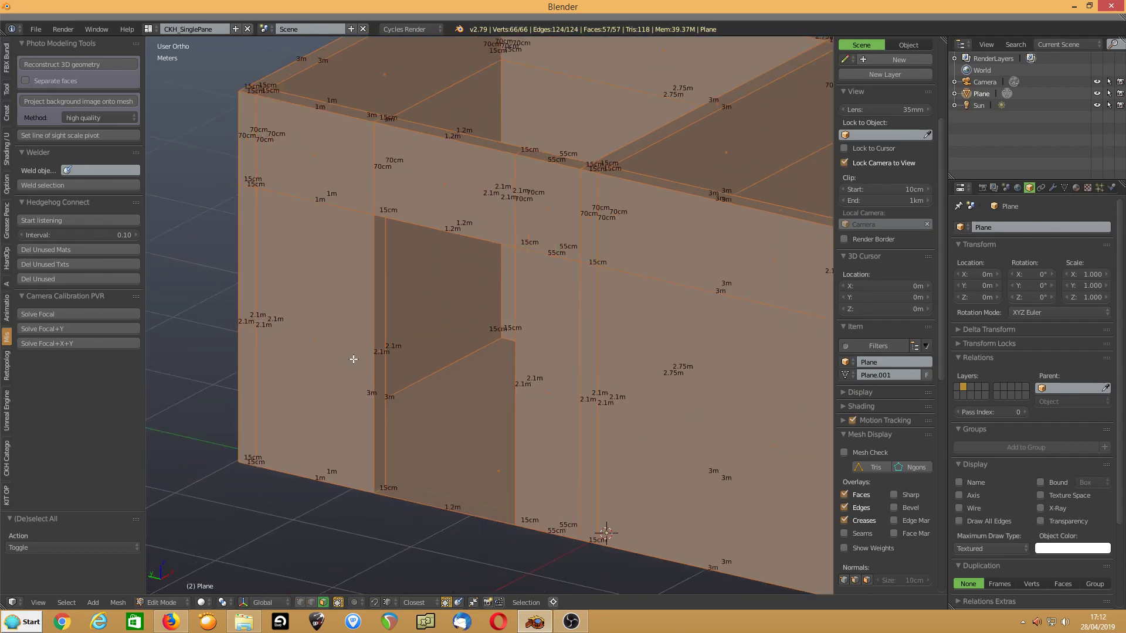
pyautogui.scroll(-3, 354, 359)
pyautogui.moveTo(505, 323); pyautogui.dragTo(566, 346, button='middle')
# In Object Mode, remove the room from view and add a torus at the scene centre.
pyautogui.press('Tab')
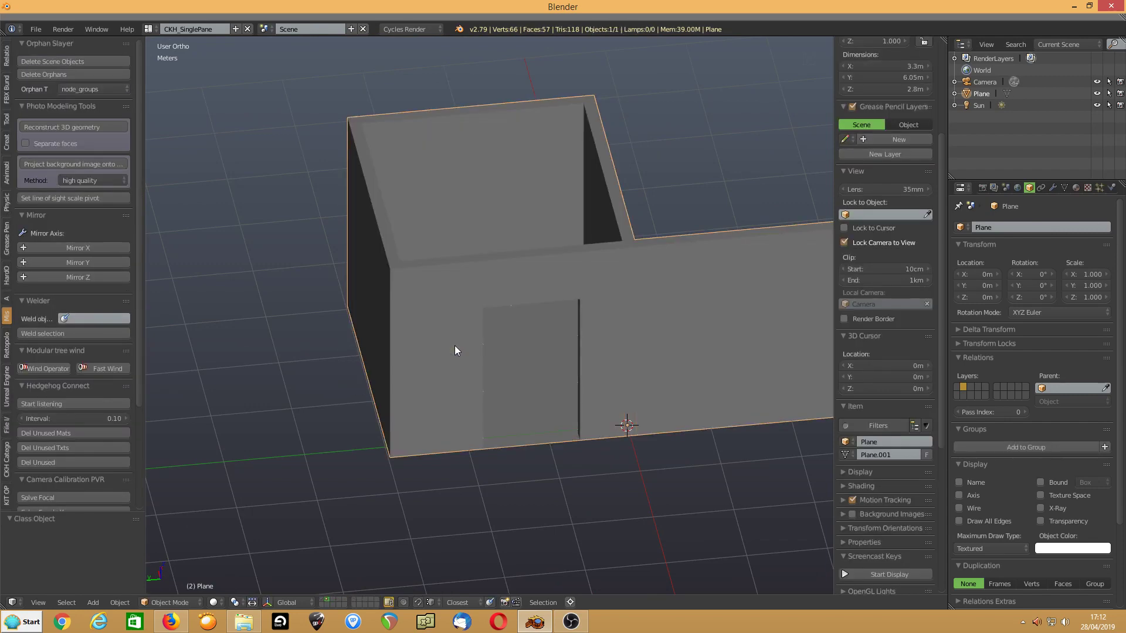
pyautogui.press('Delete')
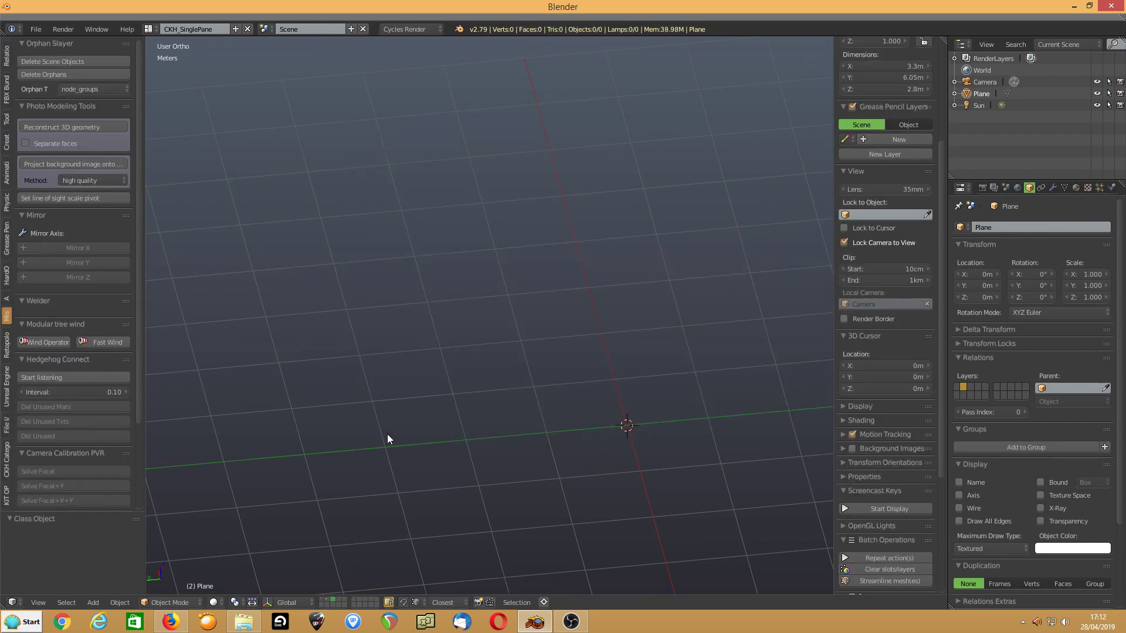
pyautogui.rightClick(387, 437)
pyautogui.click(411, 513)
pyautogui.moveTo(424, 473); pyautogui.dragTo(424, 399, button='middle')
pyautogui.scroll(4, 423, 398)
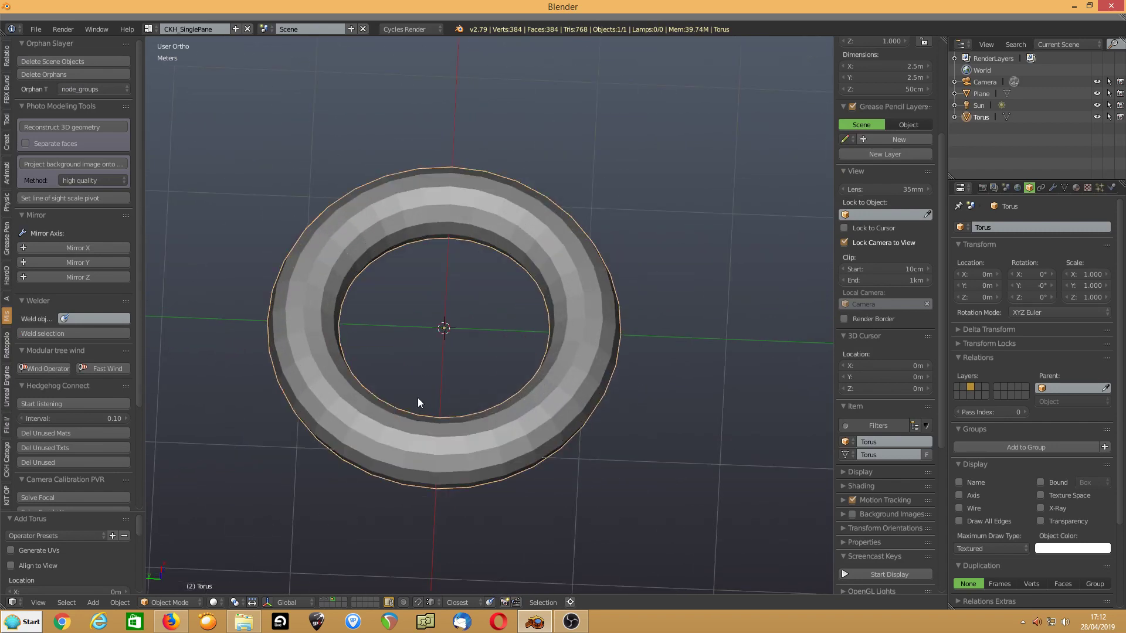
pyautogui.moveTo(337, 425); pyautogui.dragTo(297, 350, button='middle')
# Enter Edit Mode on the torus and start a shrink/fatten, then cancel it.
pyautogui.press('Tab')
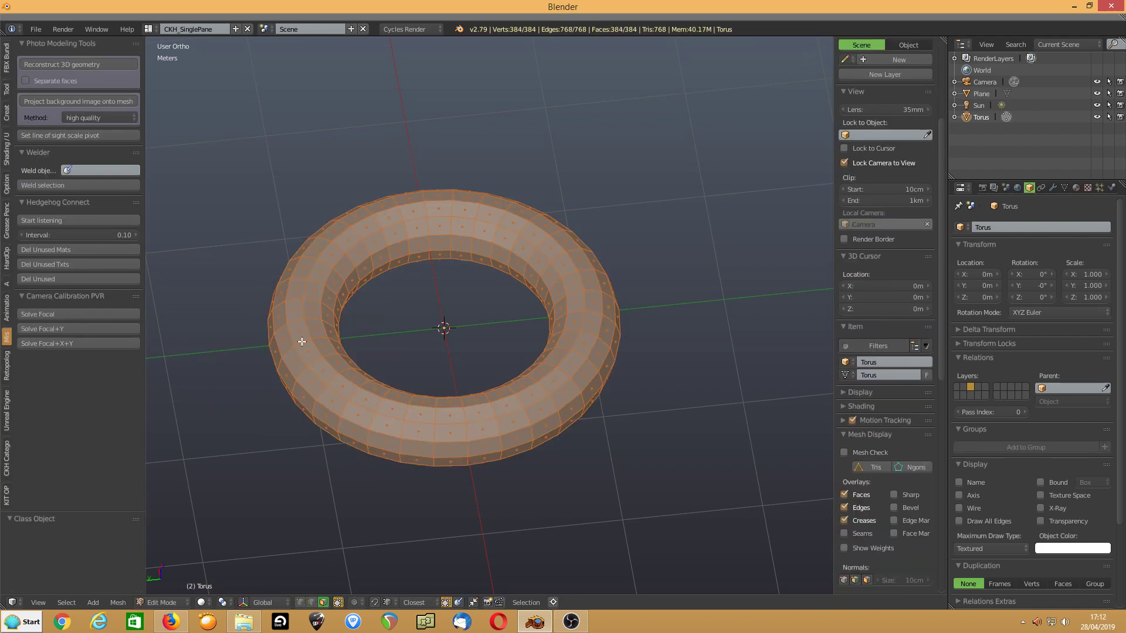
pyautogui.hotkey('alt', 's')
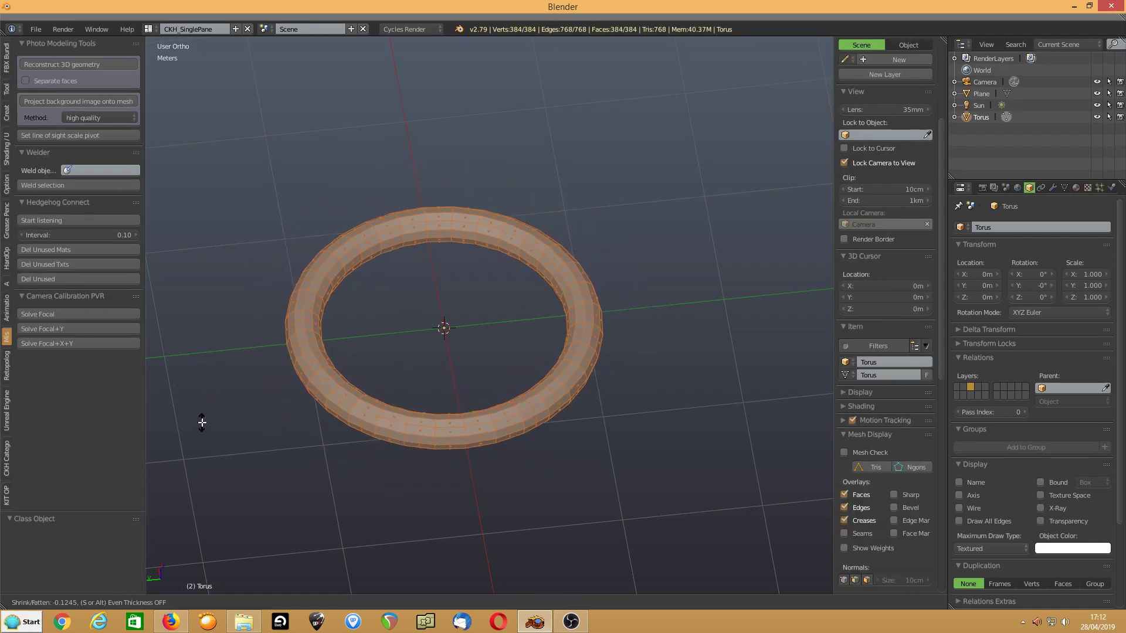
pyautogui.press('Escape')
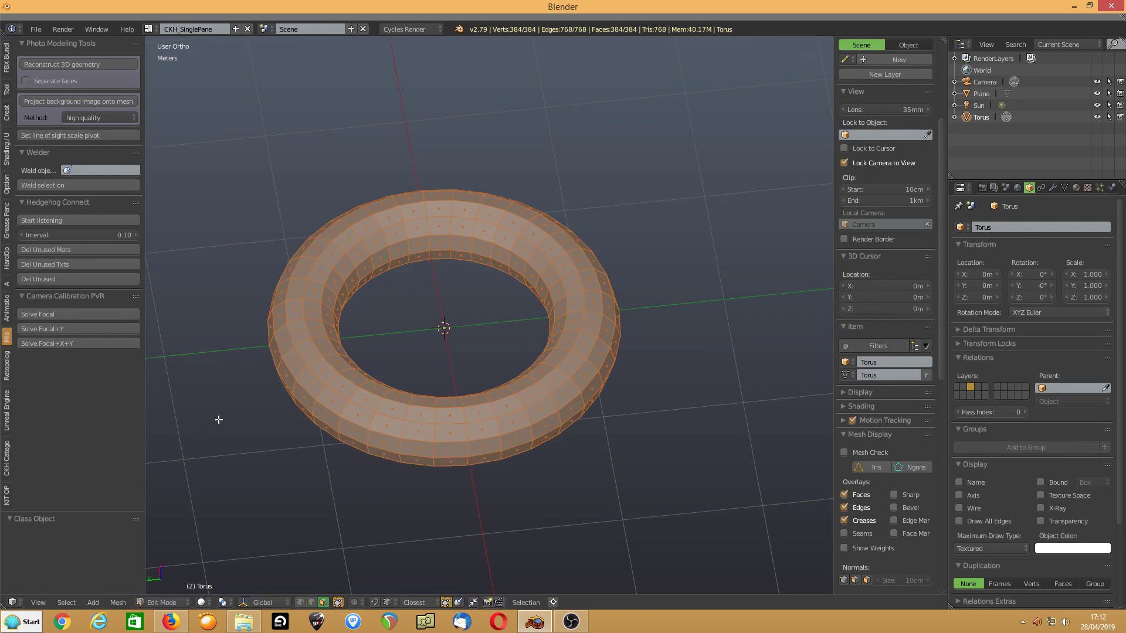
# Duplicate one ring loop of the torus and separate it into its own object.
pyautogui.click(311, 603)
pyautogui.keyDown('alt'); pyautogui.click(427, 227); pyautogui.keyUp('alt')
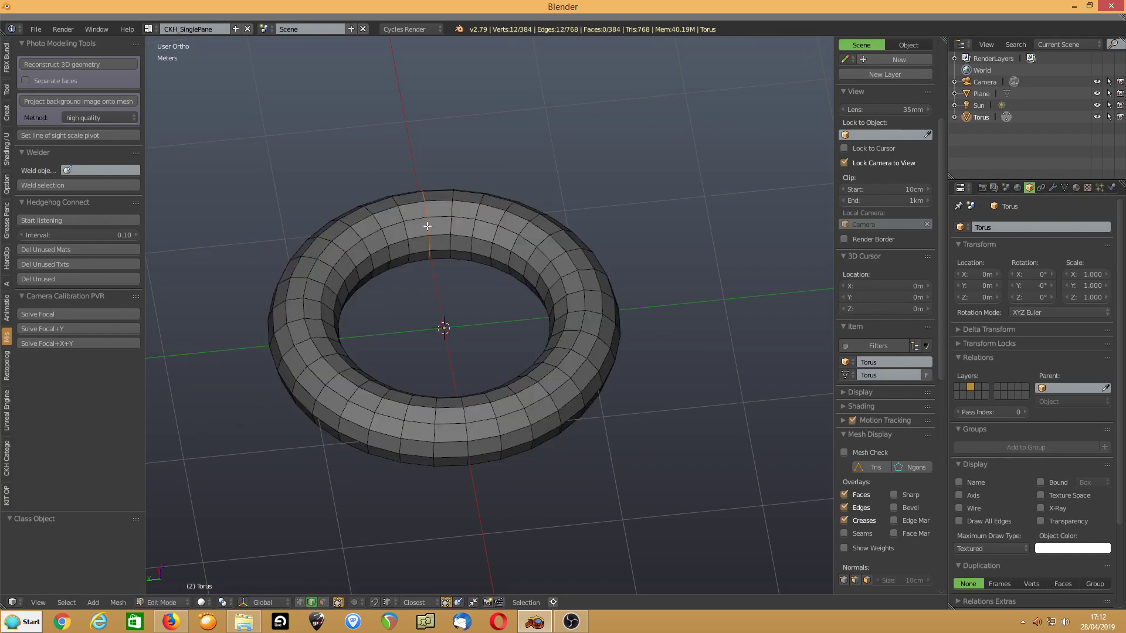
pyautogui.hotkey('shift', 'd')
pyautogui.rightClick(363, 264)
pyautogui.press('p')
pyautogui.click(346, 238)
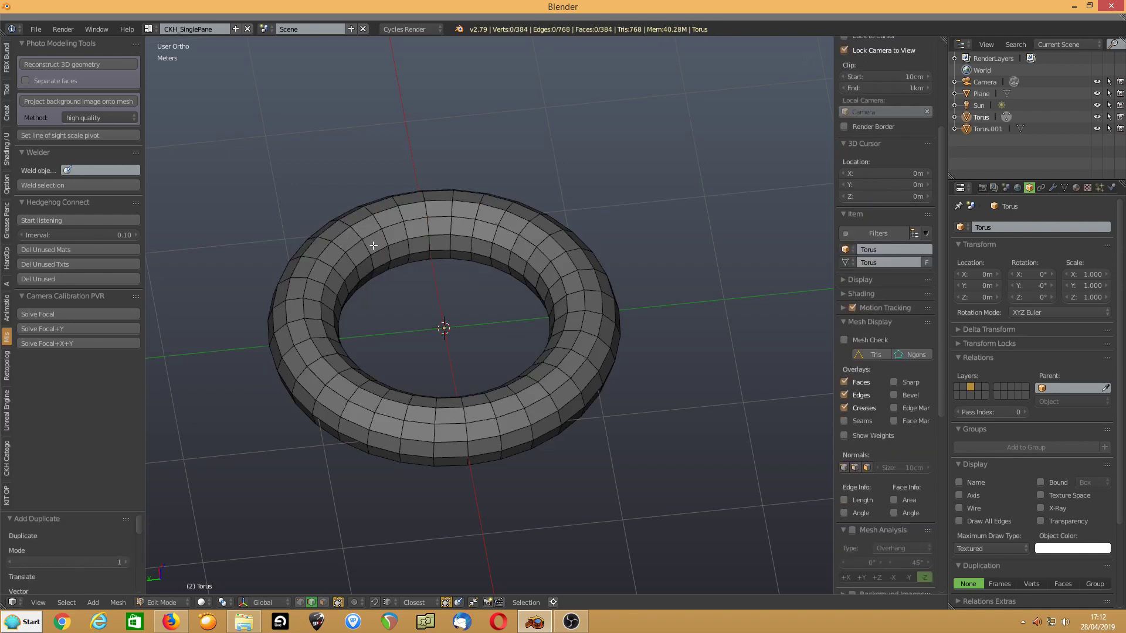
pyautogui.press('Tab')
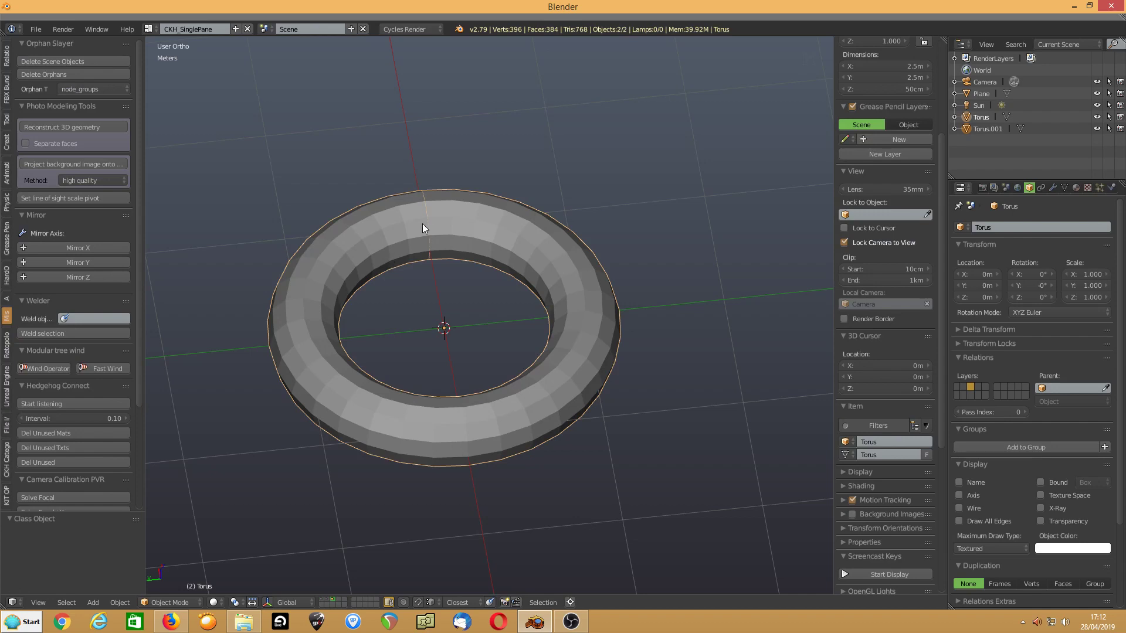
# Set the Torus.001 ring's origin to its geometry centre.
pyautogui.rightClick(427, 224)
pyautogui.hotkey('shift', 's')
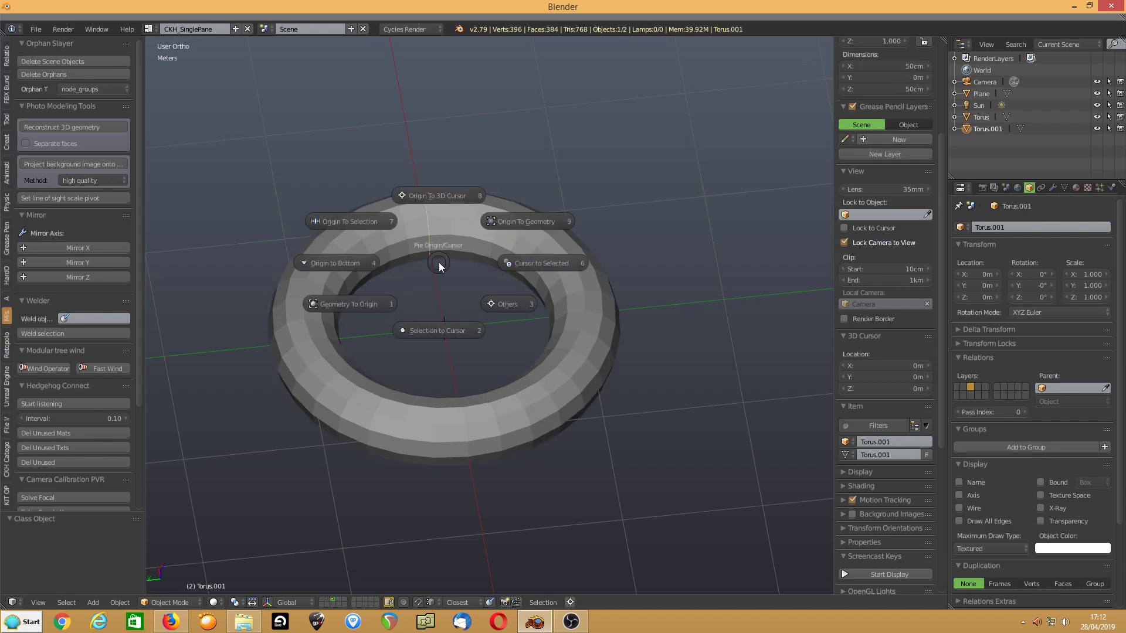
pyautogui.click(525, 223)
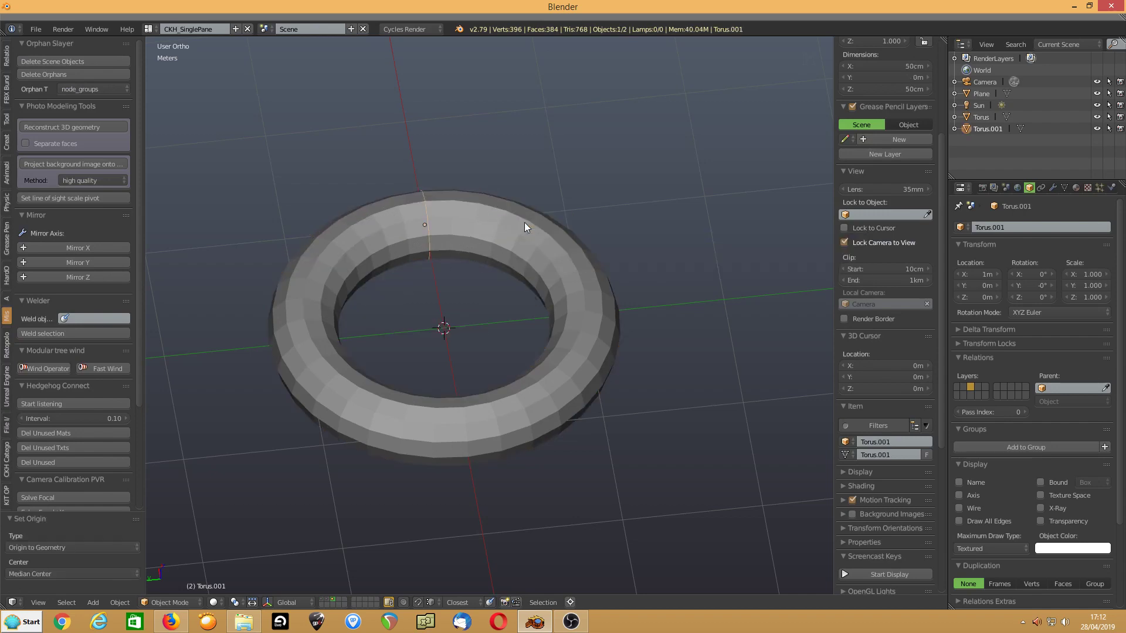
pyautogui.keyDown('shift'); pyautogui.moveTo(436, 277); pyautogui.dragTo(460, 302, button='middle'); pyautogui.keyUp('shift')
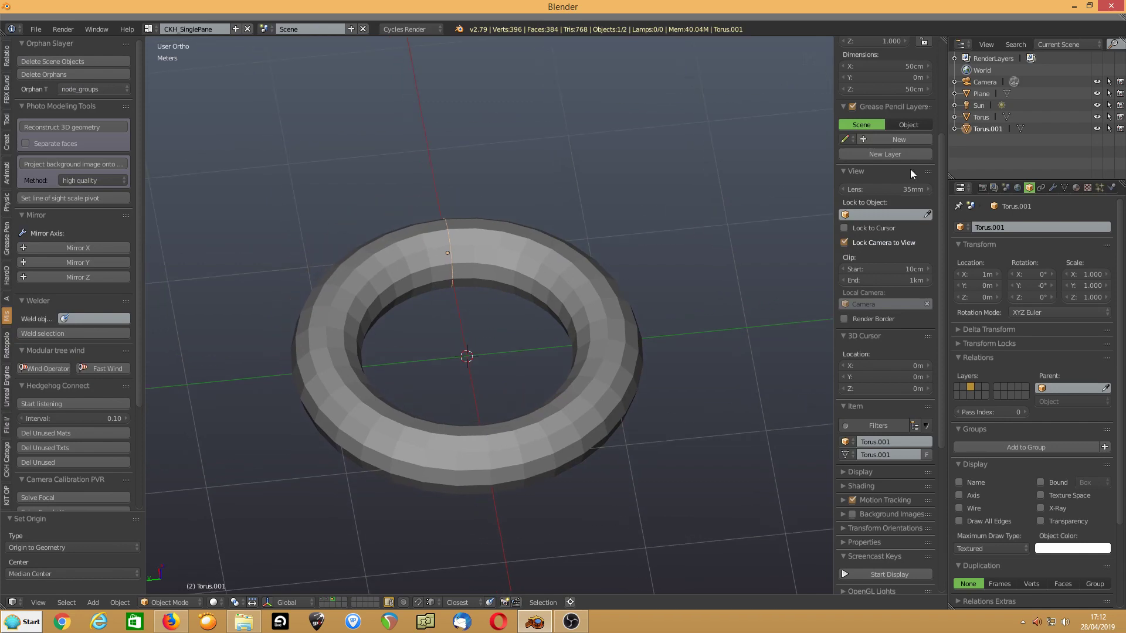
# Set the Torus.001 ring's X dimension to 33 cm and Z to 0.33 m.
pyautogui.scroll(5, 912, 168)
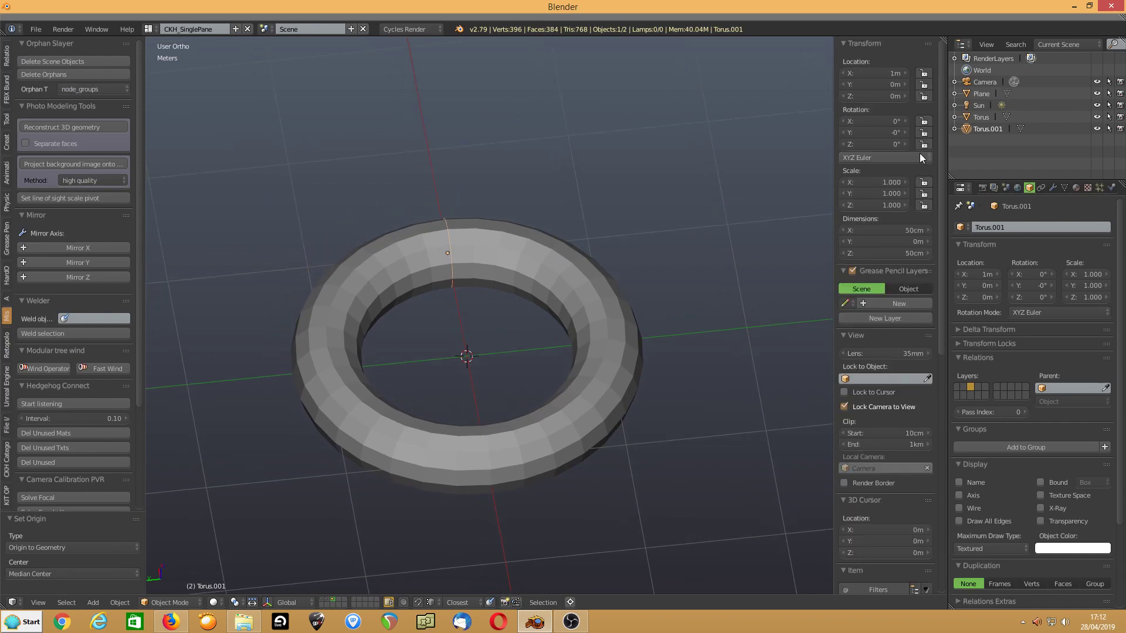
pyautogui.click(877, 230)
pyautogui.write('33')
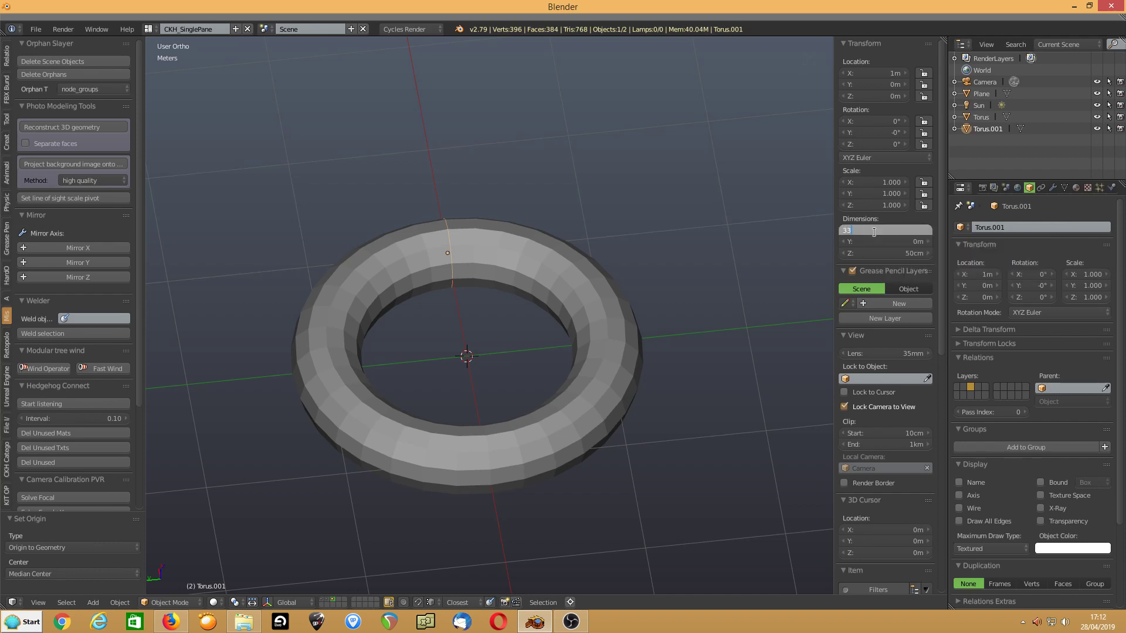
pyautogui.press('Return')
pyautogui.click(903, 256)
pyautogui.write('.3')
pyautogui.write('3')
pyautogui.press('Return')
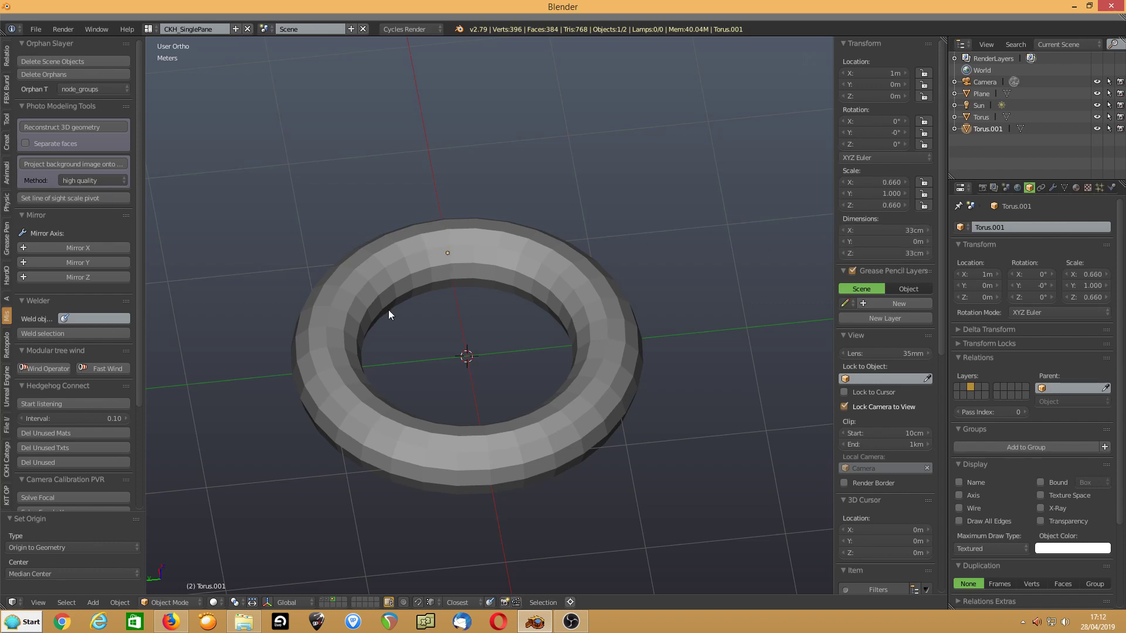
# Select the large torus, select all its vertices in Edit Mode, and fatten it with Alt+S.
pyautogui.rightClick(379, 289)
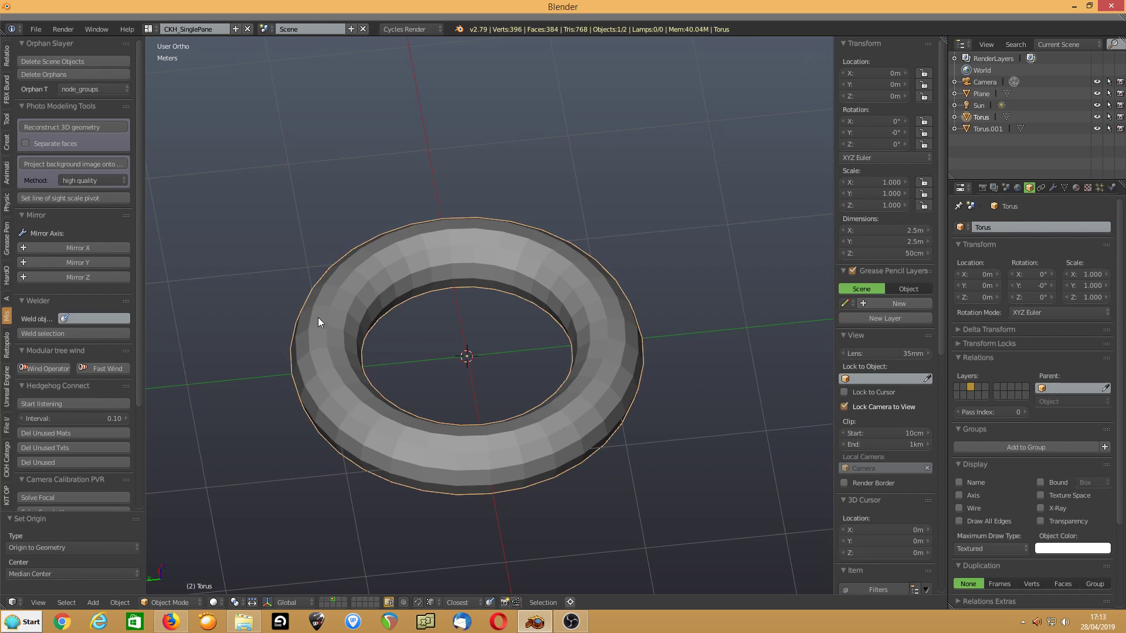
pyautogui.press('Tab')
pyautogui.press('a')
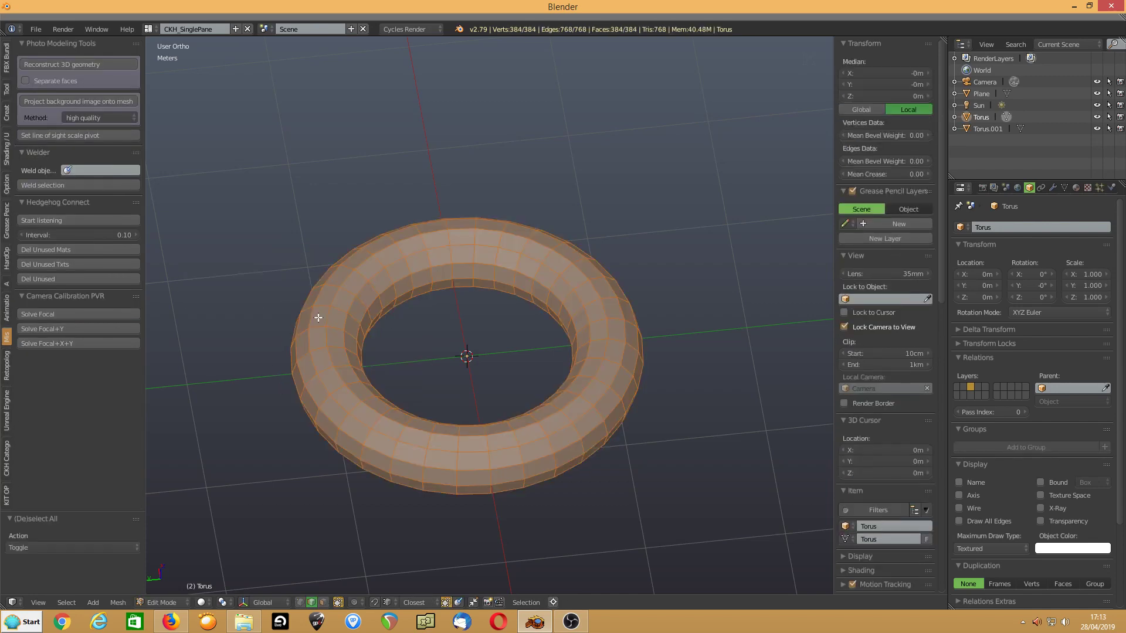
pyautogui.scroll(3, 364, 321)
pyautogui.moveTo(348, 283); pyautogui.dragTo(364, 294, button='middle')
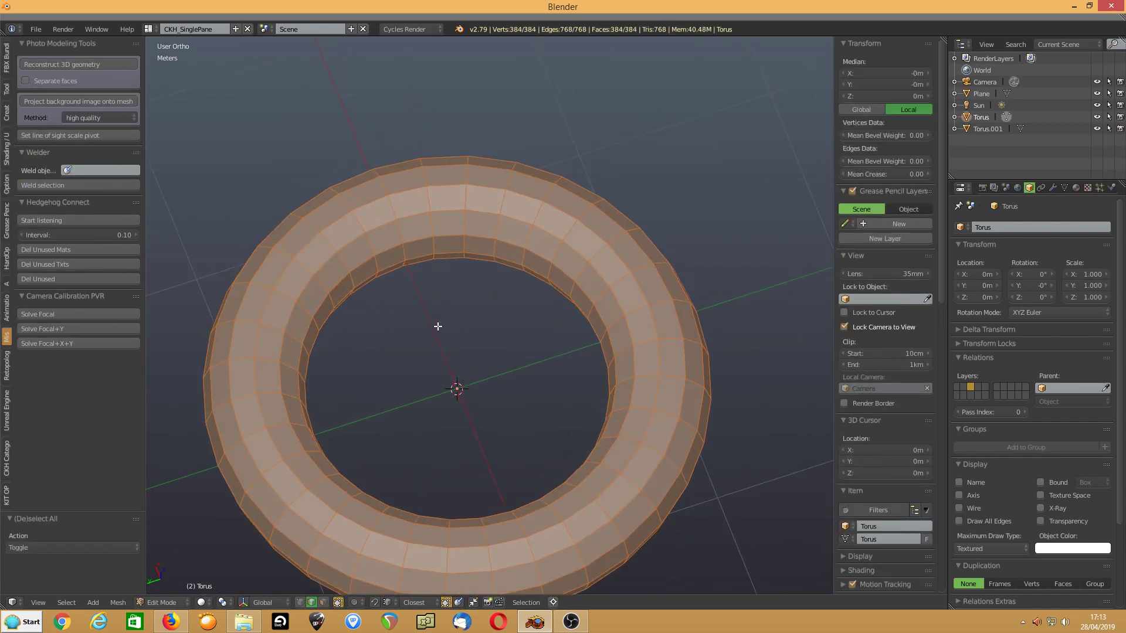
pyautogui.keyDown('shift'); pyautogui.moveTo(449, 326); pyautogui.dragTo(336, 285, button='middle'); pyautogui.keyUp('shift')
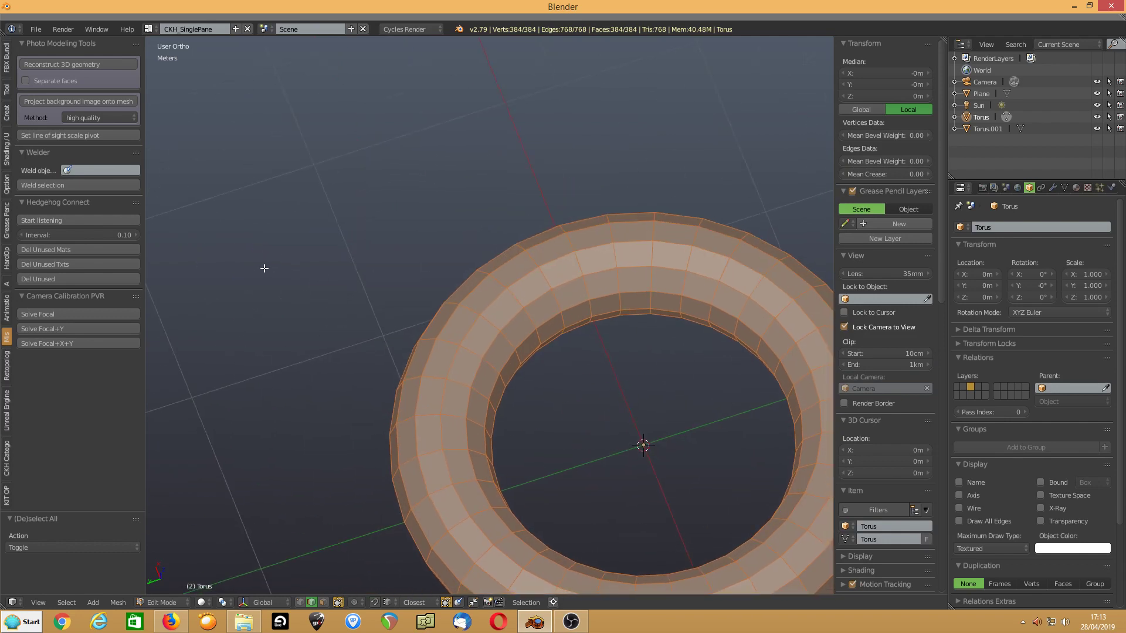
pyautogui.hotkey('alt', 's')
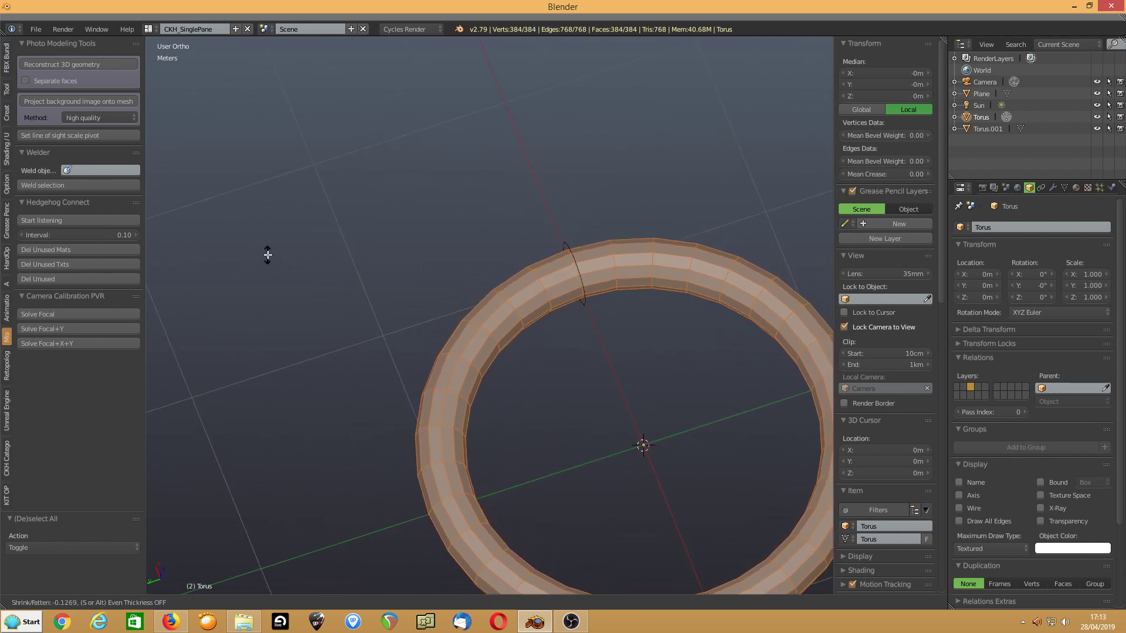
pyautogui.click(282, 302)
# Refine the torus thickness to about 33 cm and return to Object Mode.
pyautogui.scroll(5, 346, 330)
pyautogui.moveTo(346, 330); pyautogui.dragTo(274, 267, button='middle')
pyautogui.hotkey('alt', 's')
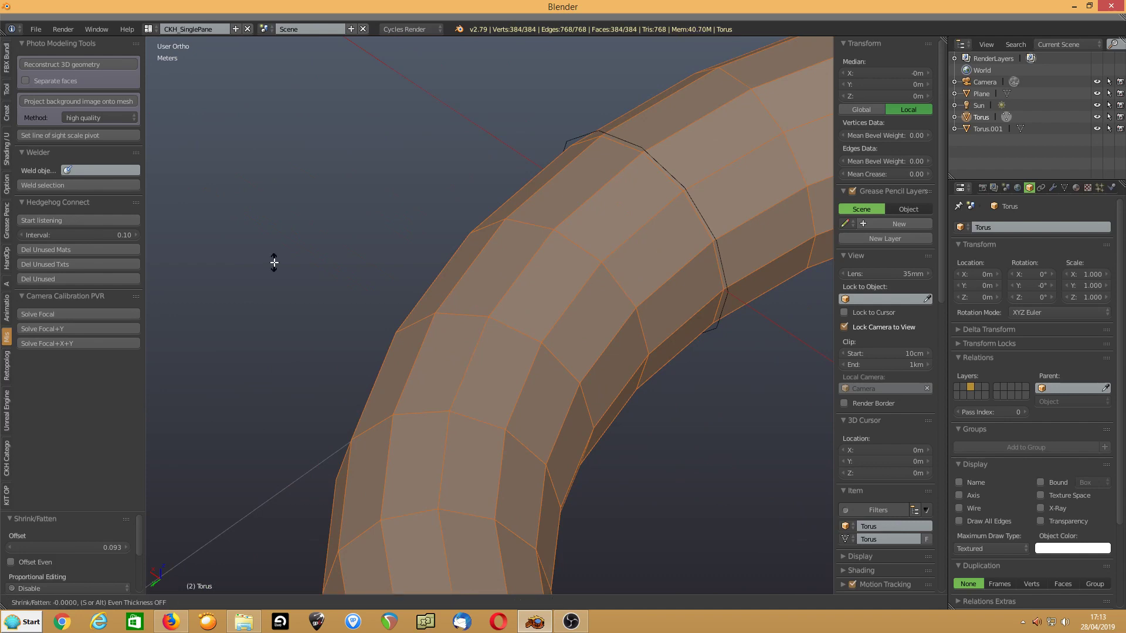
pyautogui.click(276, 293)
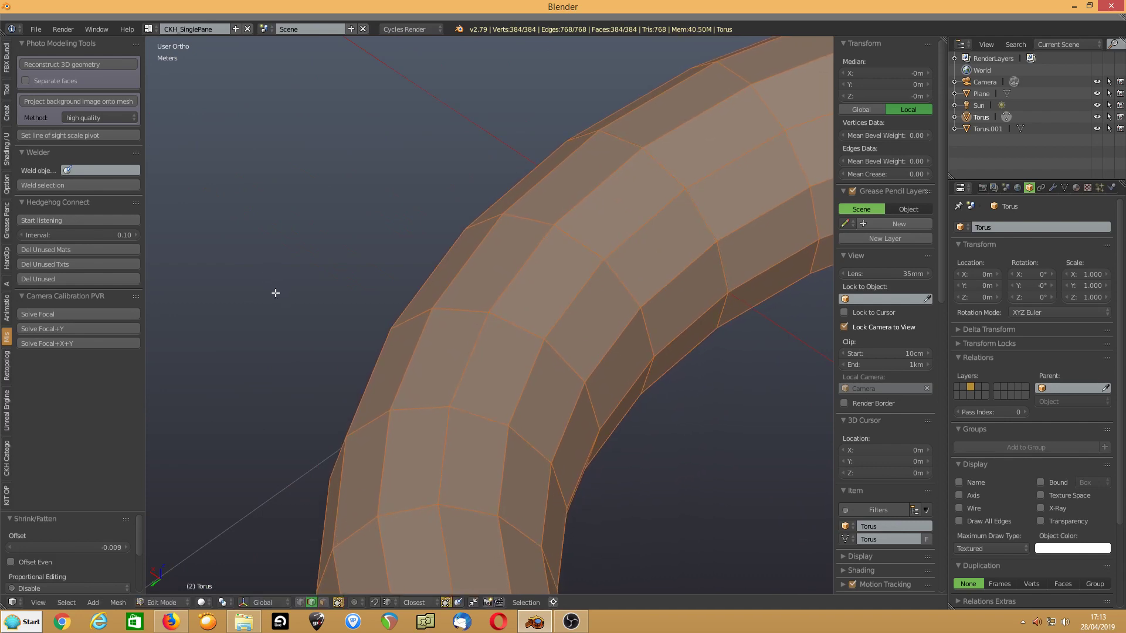
pyautogui.press('Tab')
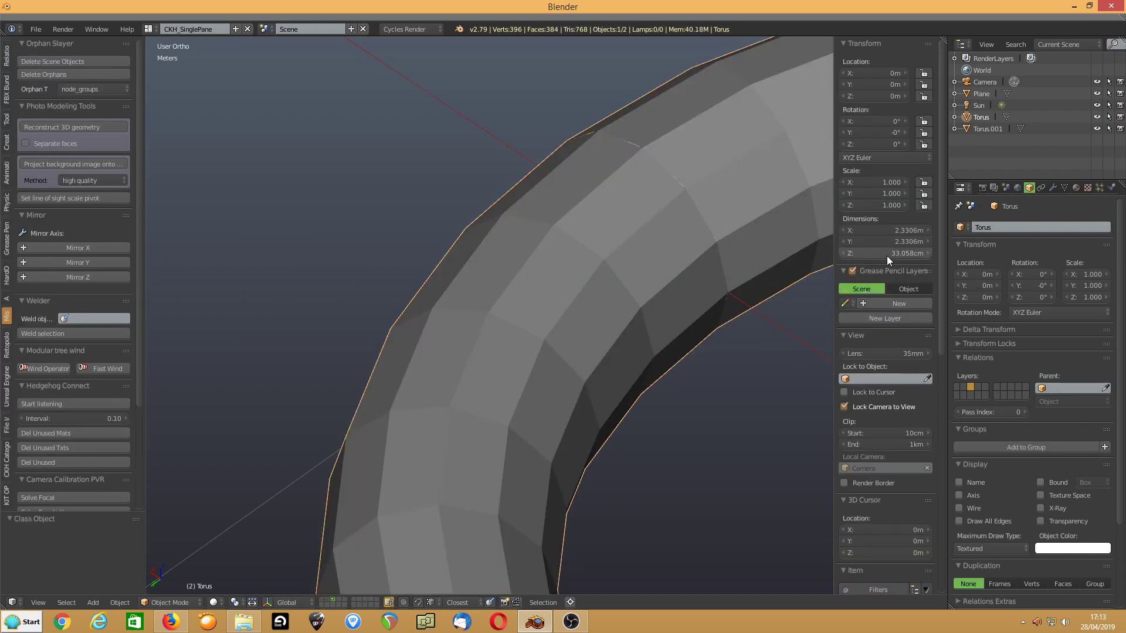
pyautogui.scroll(-6, 469, 291)
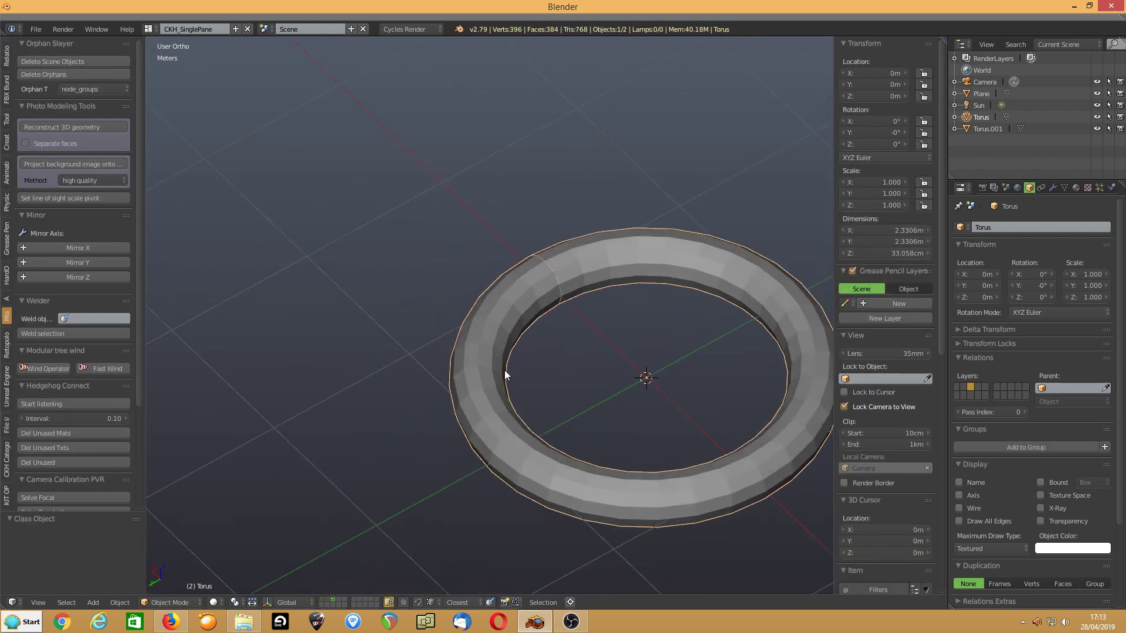
# Delete the Torus.001 ring and select the remaining torus from a top-down view.
pyautogui.press('Delete')
pyautogui.scroll(-4, 466, 305)
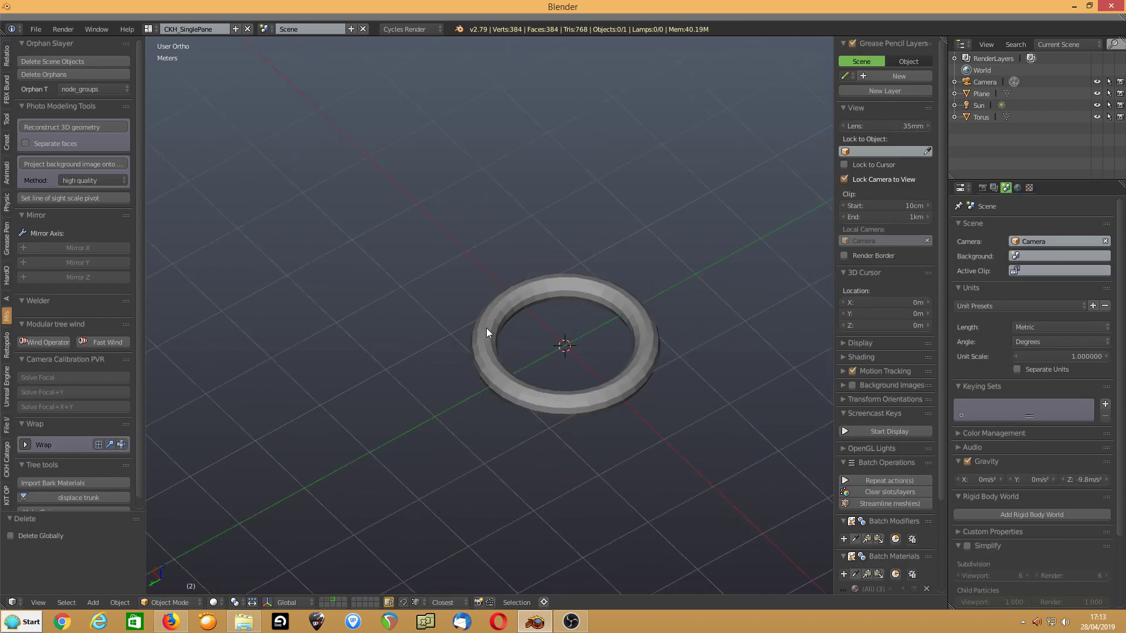
pyautogui.scroll(2, 486, 328)
pyautogui.moveTo(525, 348); pyautogui.dragTo(498, 360, button='middle')
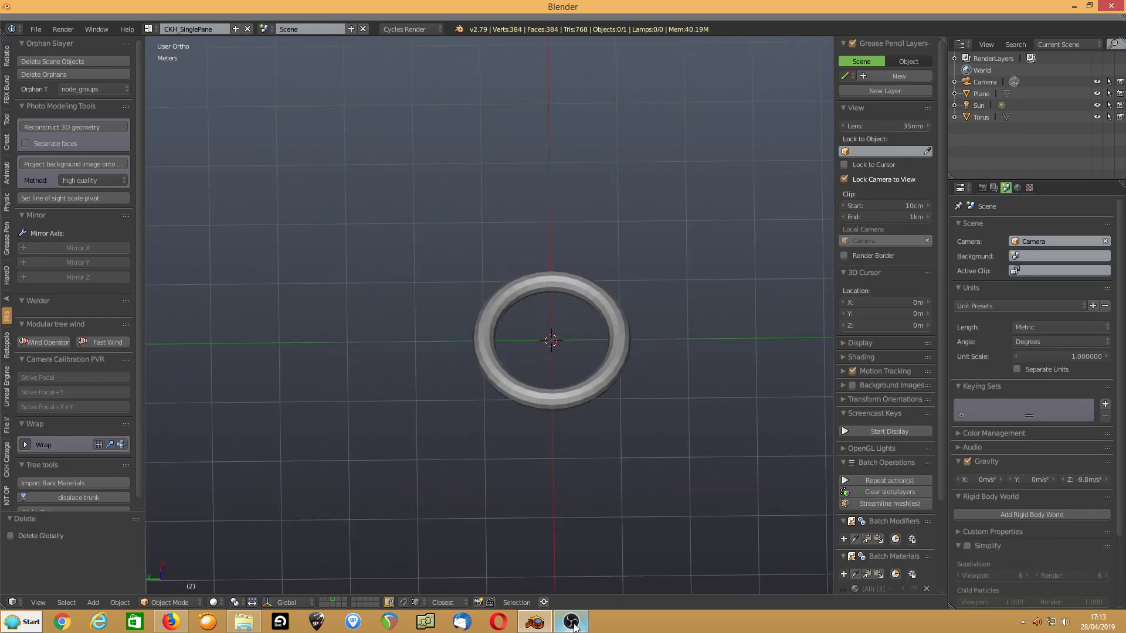
pyautogui.moveTo(570, 630)
pyautogui.rightClick(602, 297)
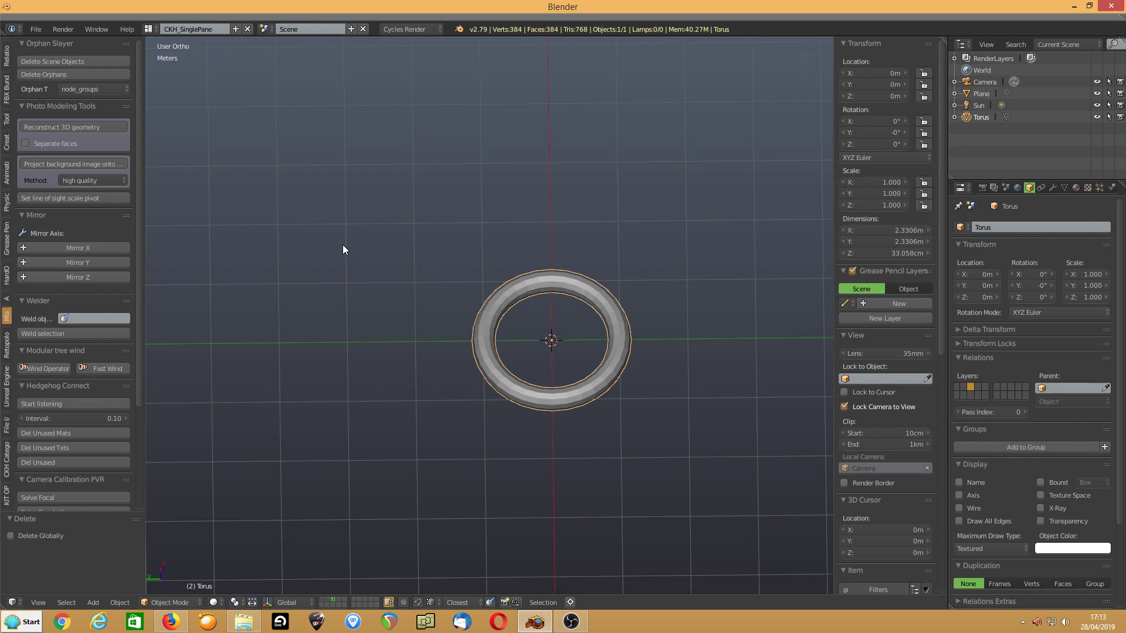
# Add a cube and set its dimensions to X 3.75 m, Y 4.2 m, Z 2.8 m.
pyautogui.hotkey('shift', 'a')
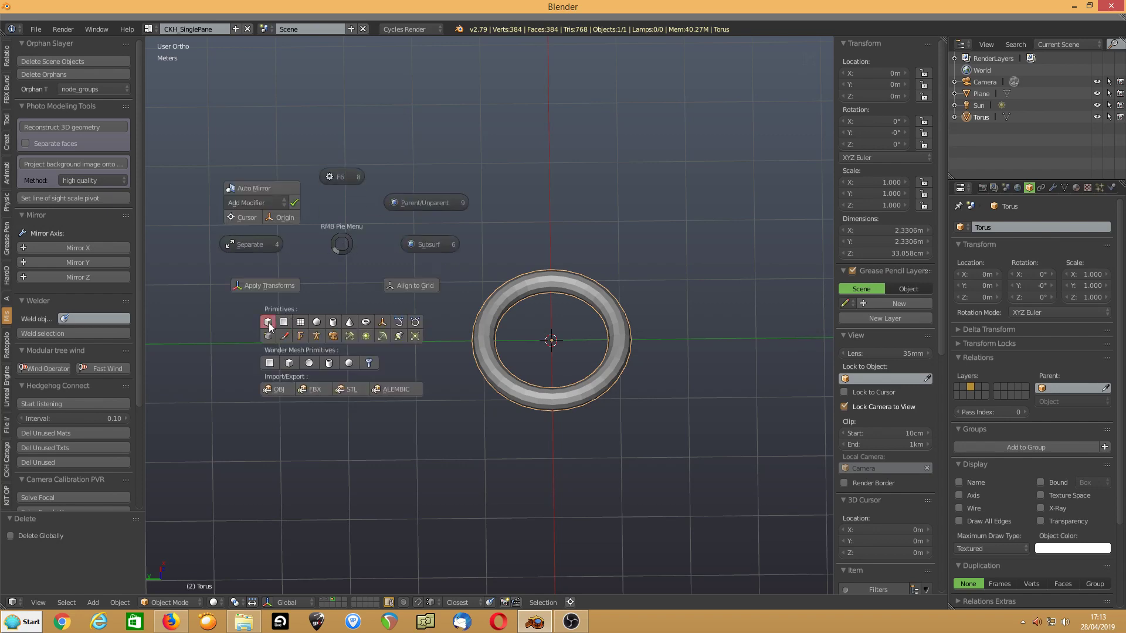
pyautogui.click(268, 322)
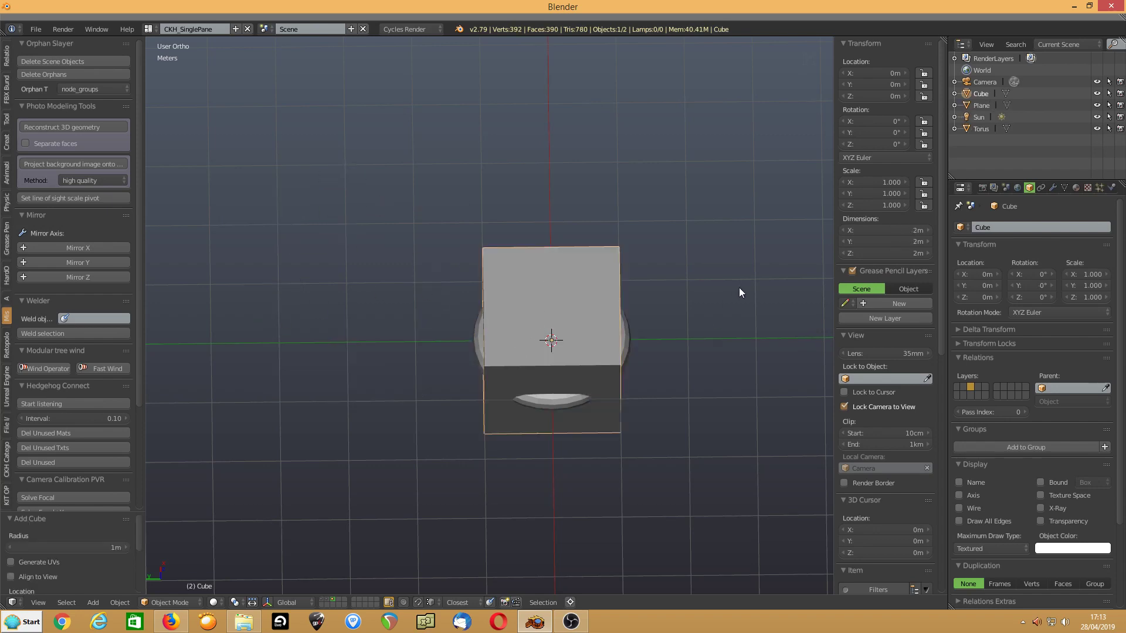
pyautogui.click(888, 253)
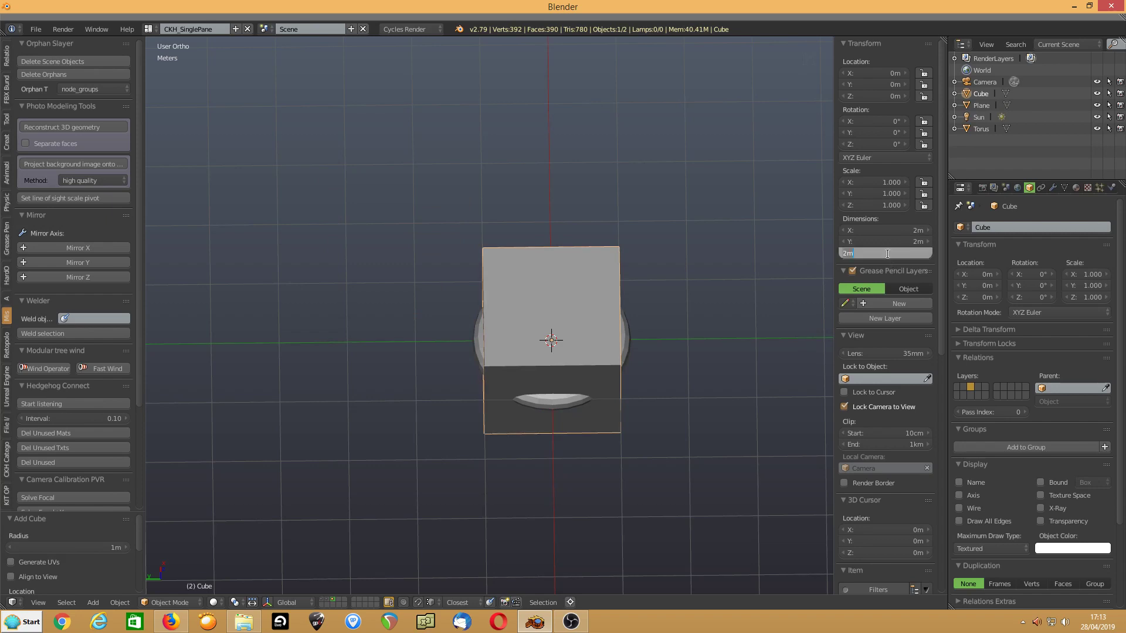
pyautogui.write('2.8')
pyautogui.press('Return')
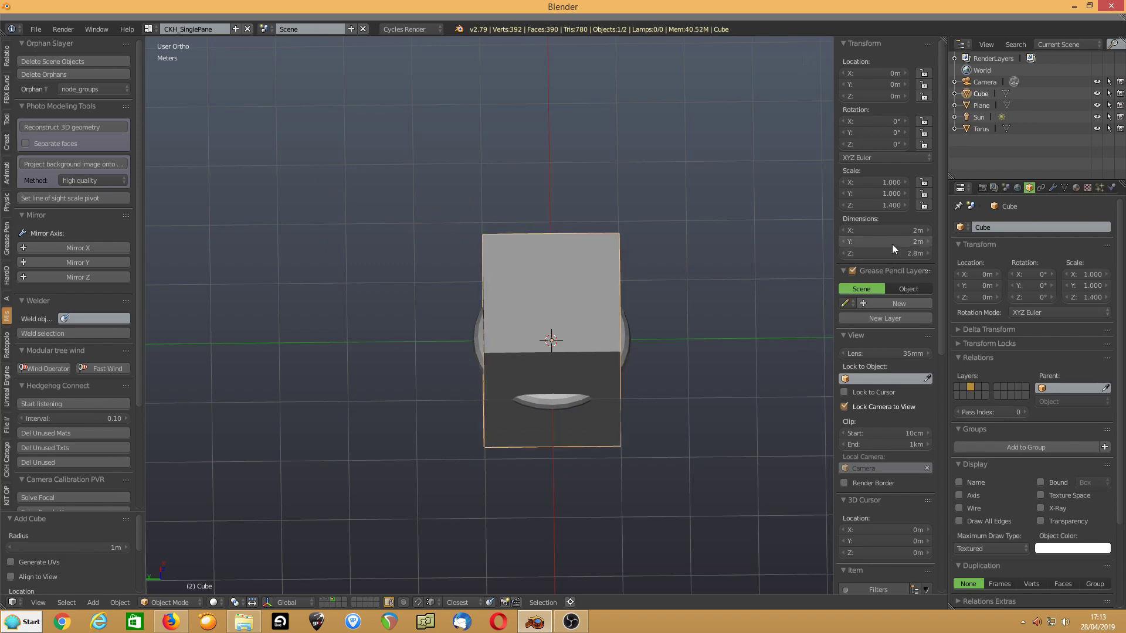
pyautogui.click(885, 244)
pyautogui.write('4.2')
pyautogui.press('Return')
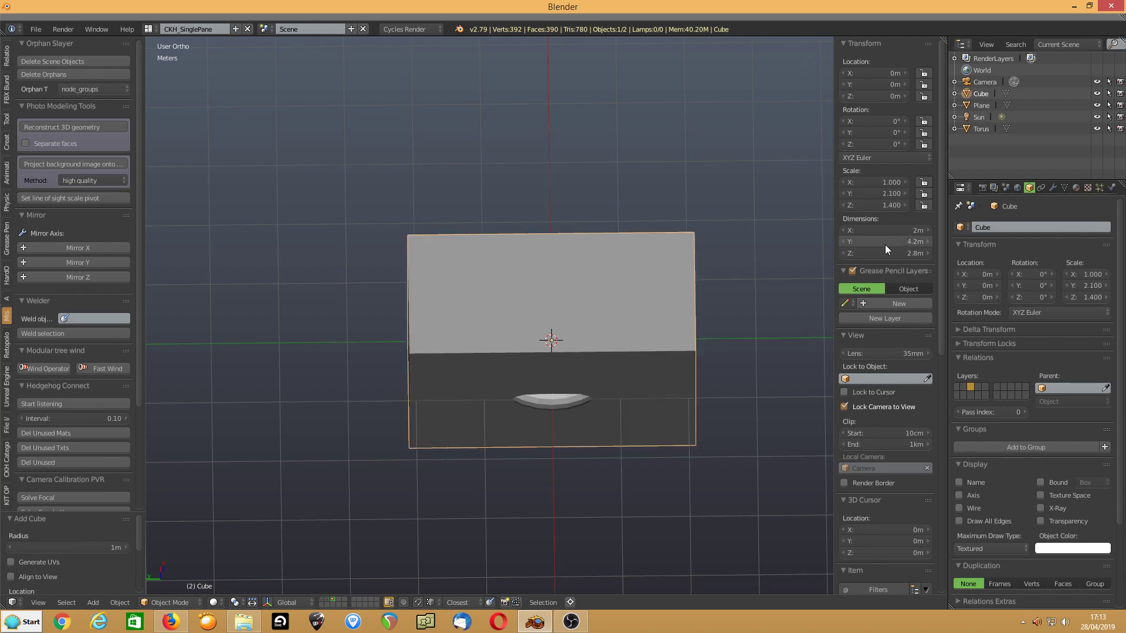
pyautogui.click(889, 231)
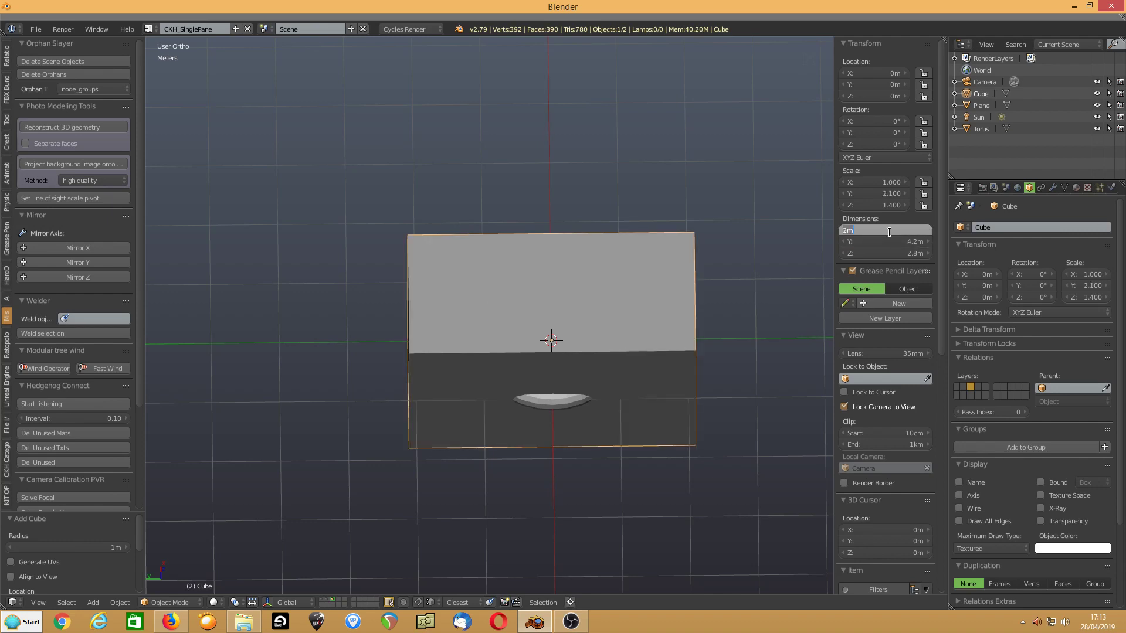
pyautogui.write('4')
pyautogui.press('BackSpace')
pyautogui.write('3.75')
pyautogui.press('Return')
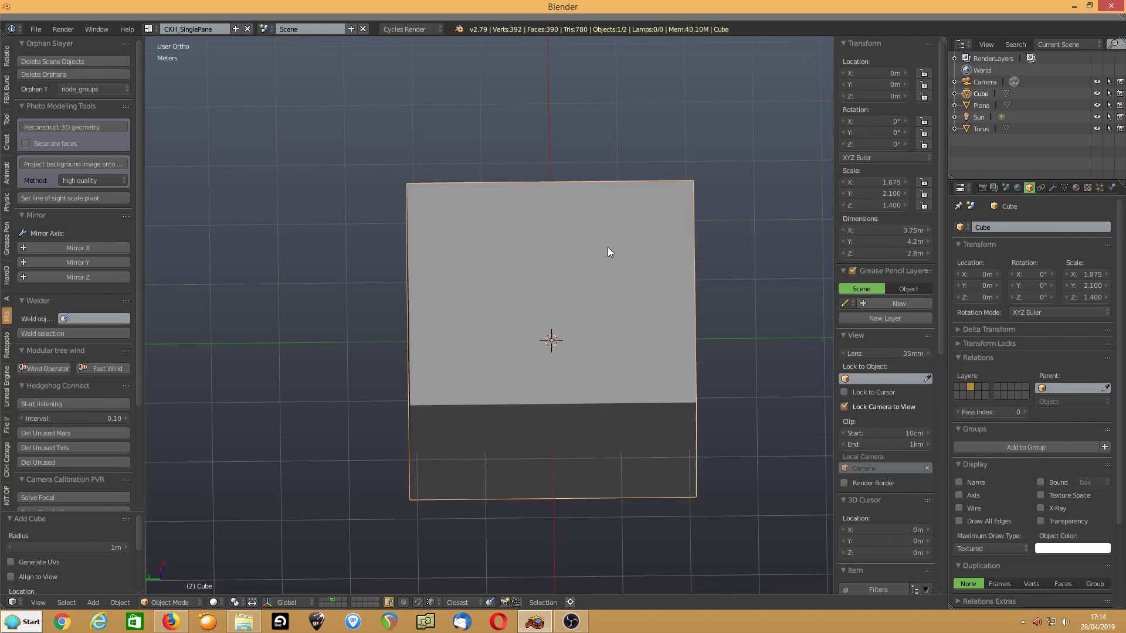
# Apply the cube's scale.
pyautogui.hotkey('ctrl', 'a')
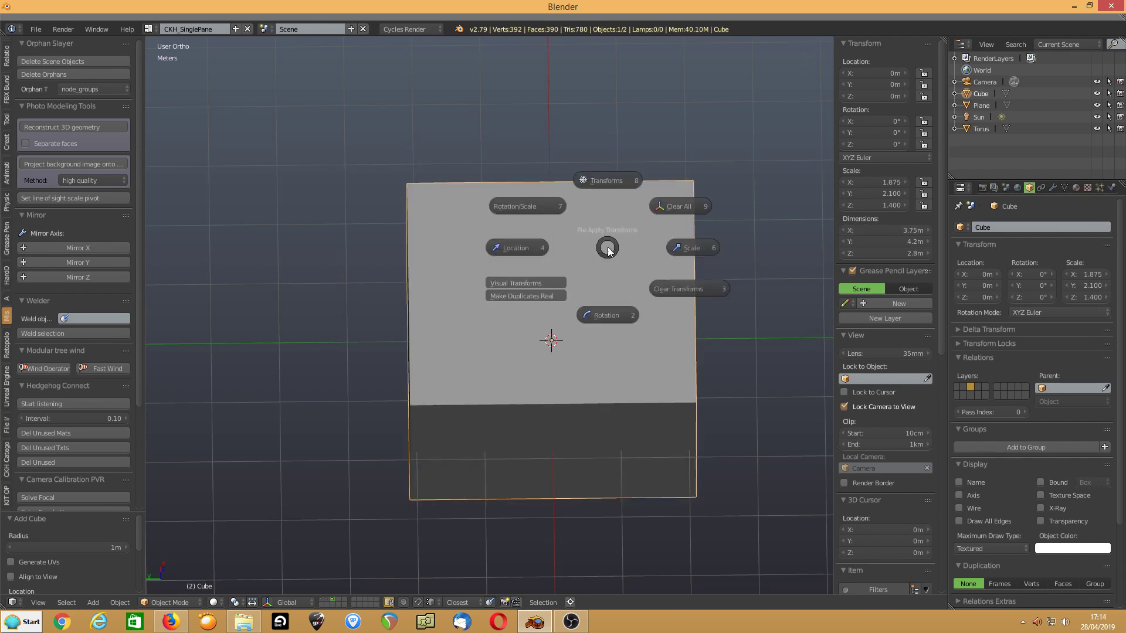
pyautogui.click(675, 248)
pyautogui.moveTo(623, 359); pyautogui.dragTo(750, 294, button='middle')
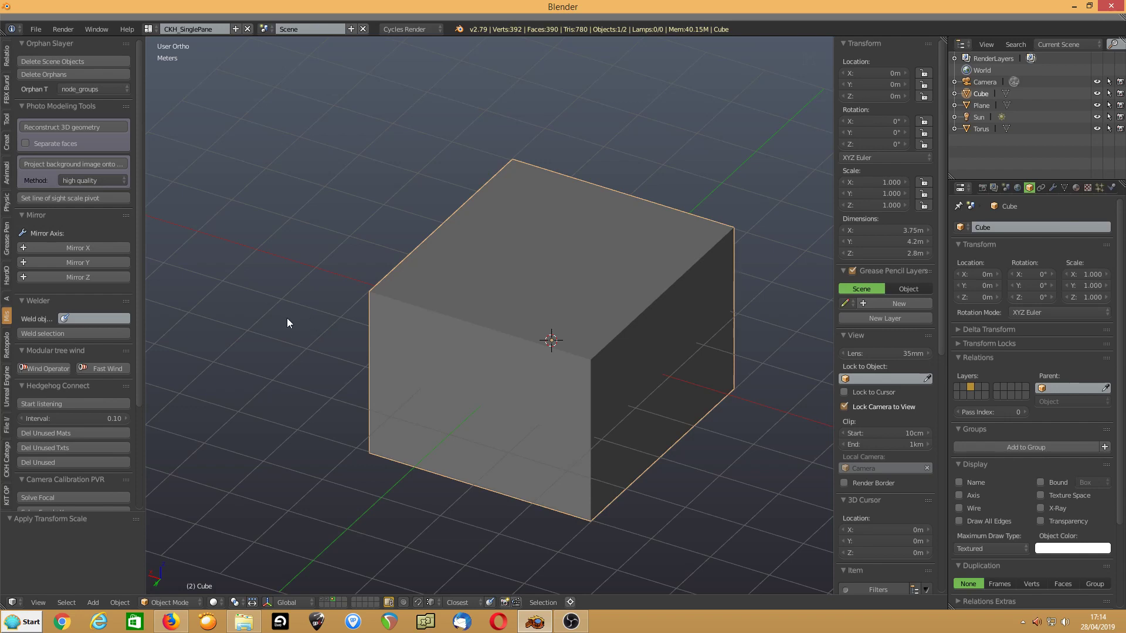
# Scale the cube uniformly by 1.4 and apply the new scale.
pyautogui.press('s')
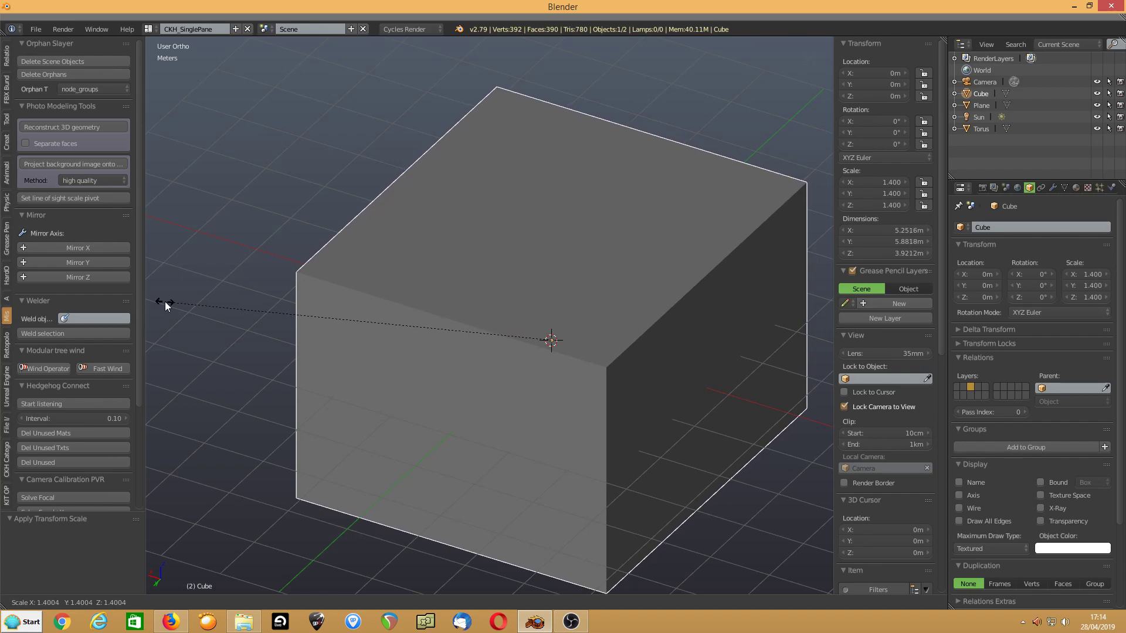
pyautogui.click(165, 303)
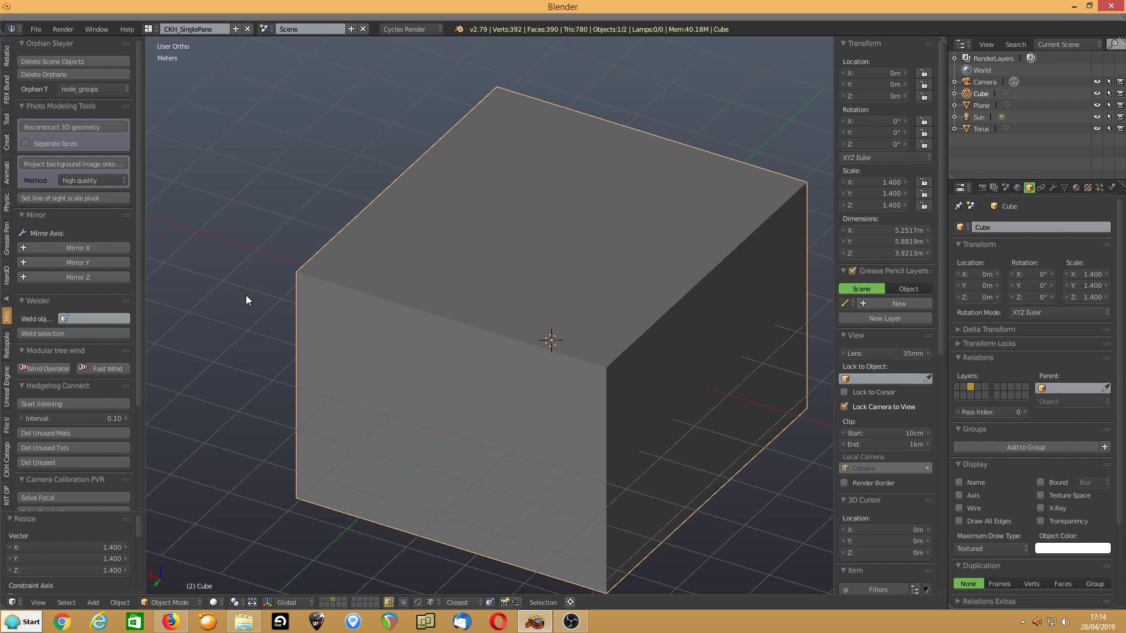
pyautogui.hotkey('ctrl', 'a')
pyautogui.click(319, 291)
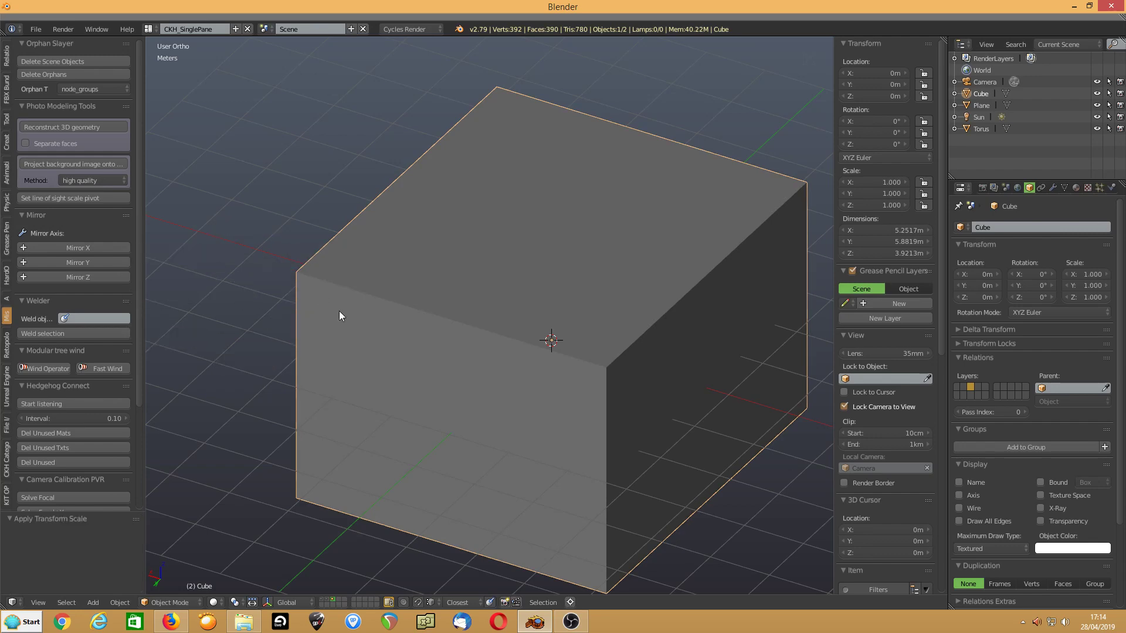
# Orbit around the enlarged cube and switch to the OBS window.
pyautogui.moveTo(325, 388); pyautogui.dragTo(396, 368, button='middle')
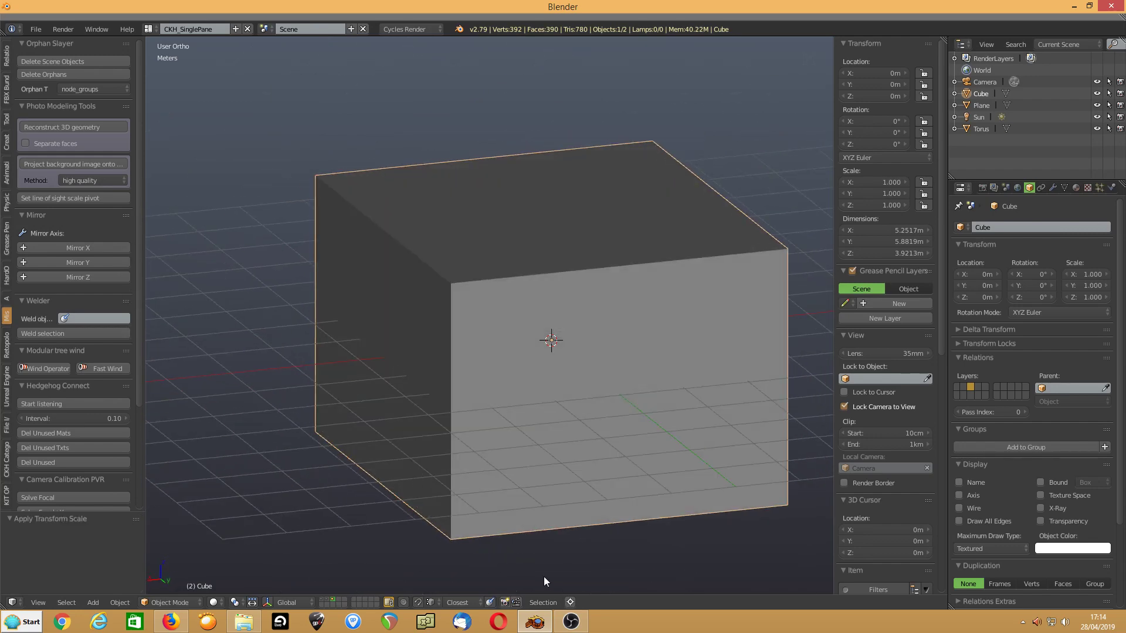
pyautogui.moveTo(570, 626)
pyautogui.click(572, 543)
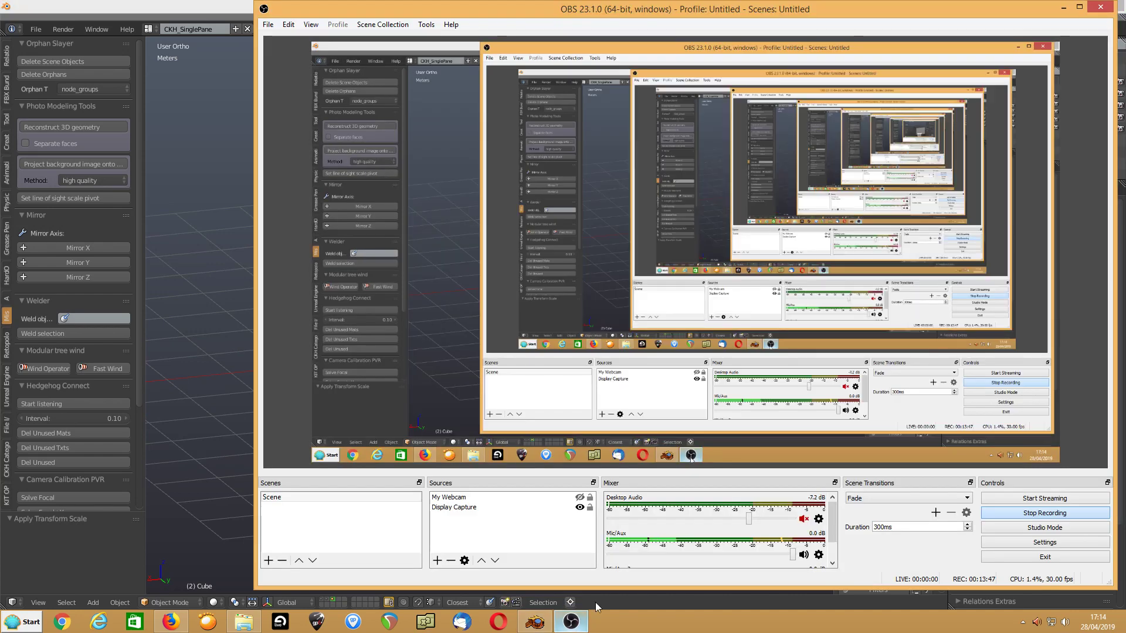